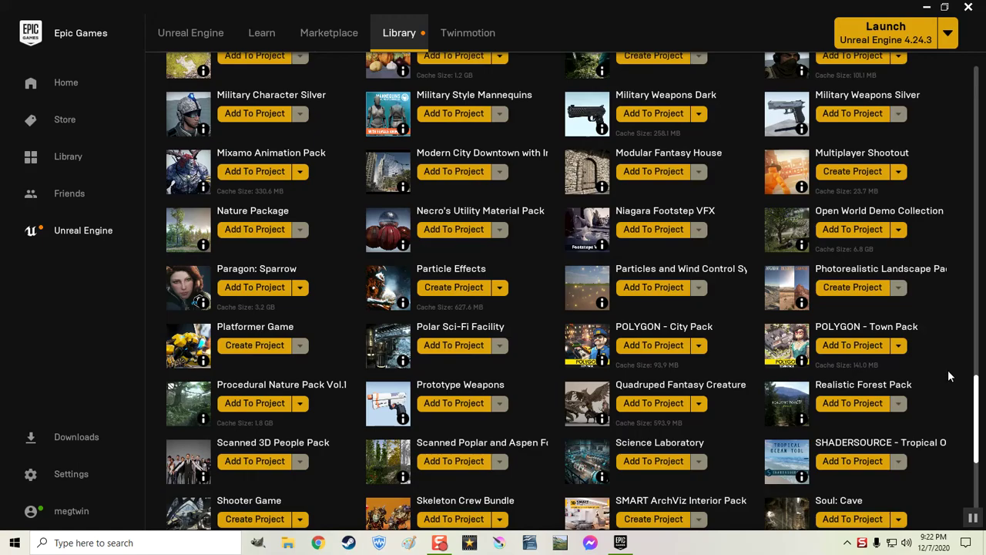
# - Launch LowPolyProject from the Epic Games Launcher library into Unreal Editor 4.24.3
pyautogui.moveTo(976, 393); pyautogui.dragTo(920, 126)
pyautogui.scroll(1, 920, 124)
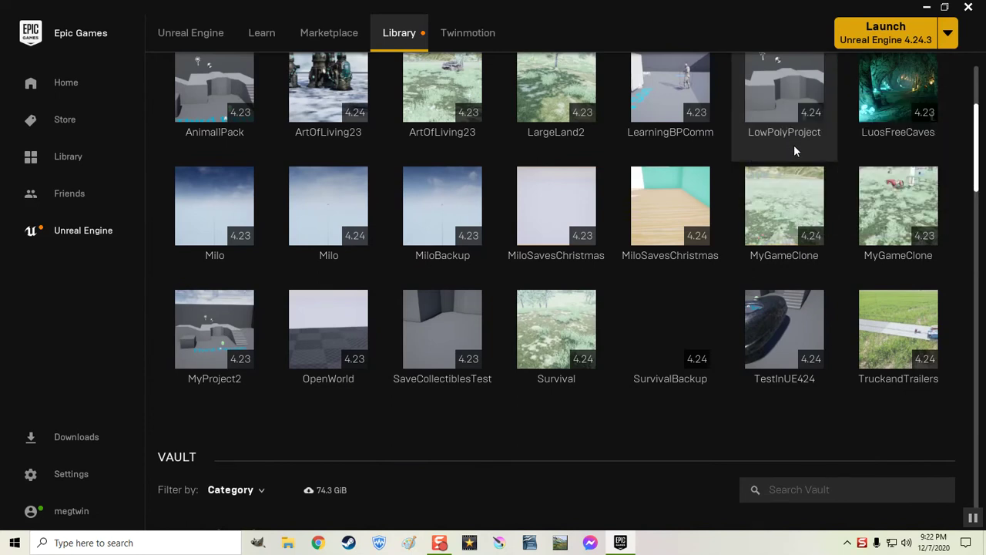
pyautogui.doubleClick(777, 97)
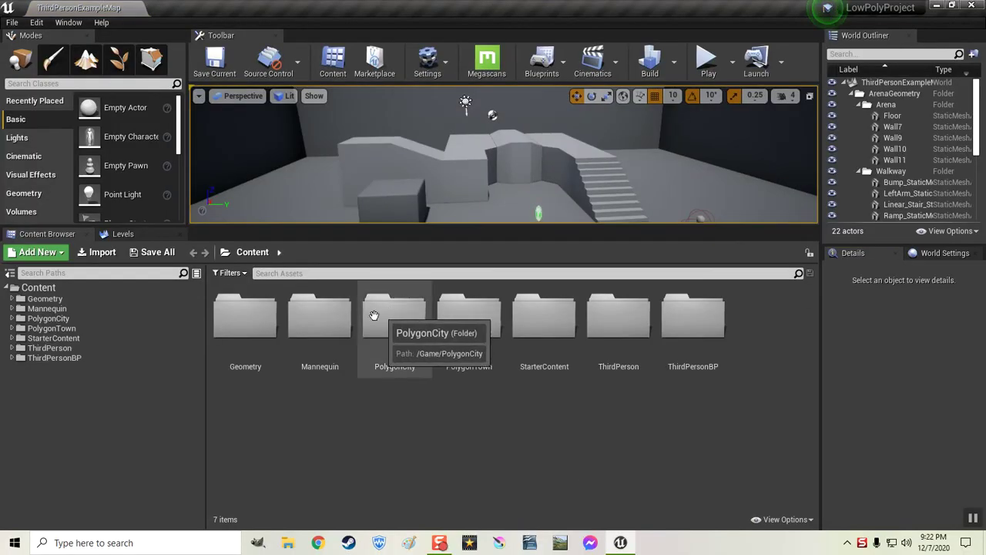
# - Browse to Content/PolygonCity/Meshes/Characters and open the SK_Character_City_Rig skeleton
pyautogui.click(251, 252)
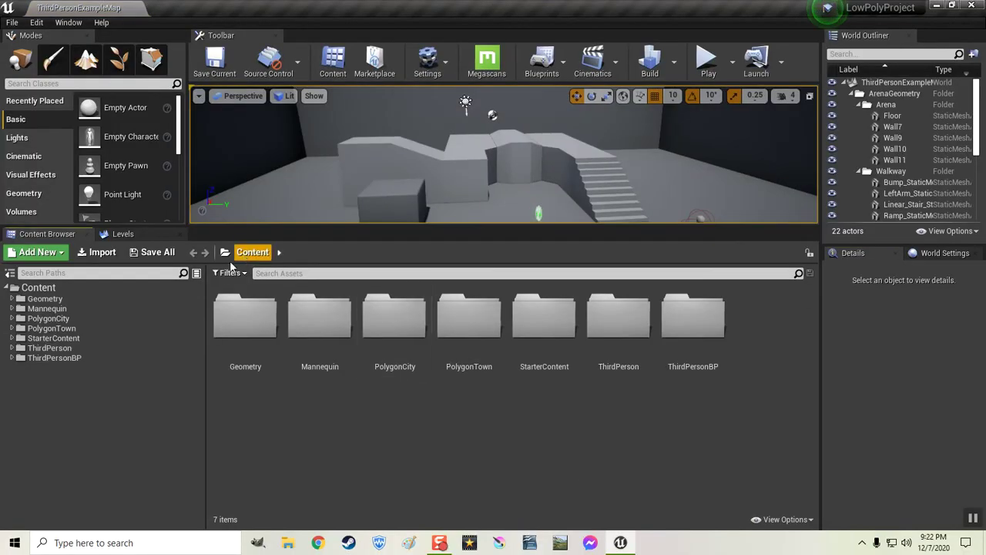
pyautogui.doubleClick(48, 319)
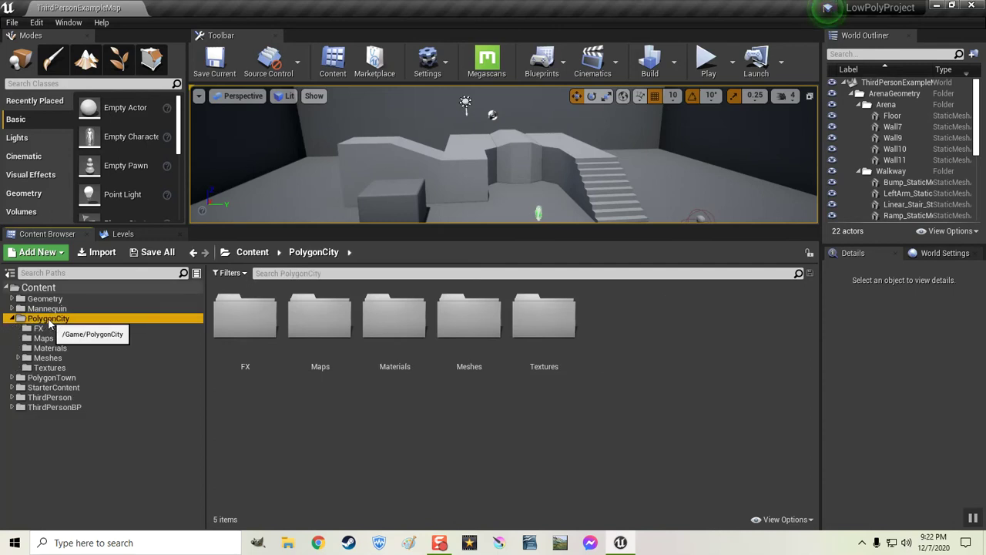
pyautogui.doubleClick(472, 330)
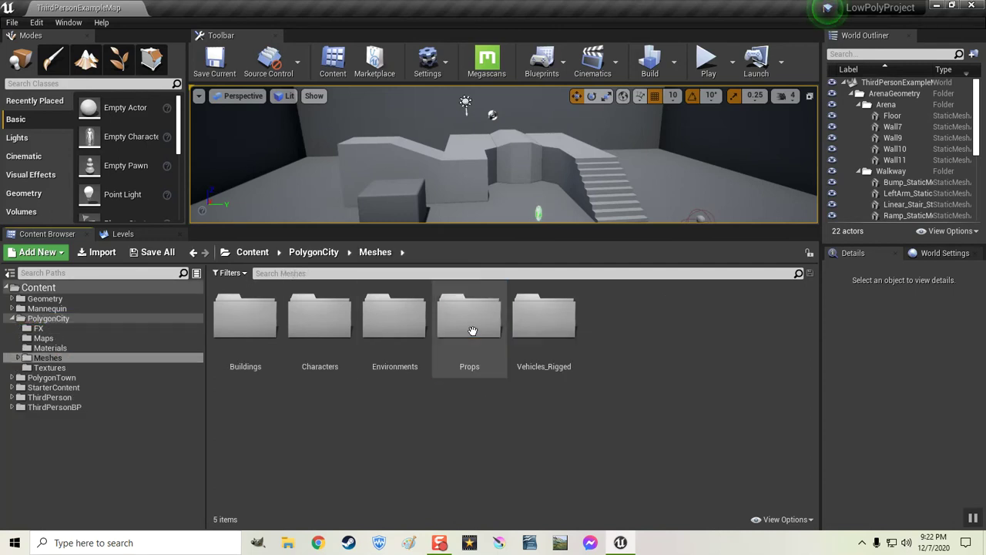
pyautogui.doubleClick(320, 316)
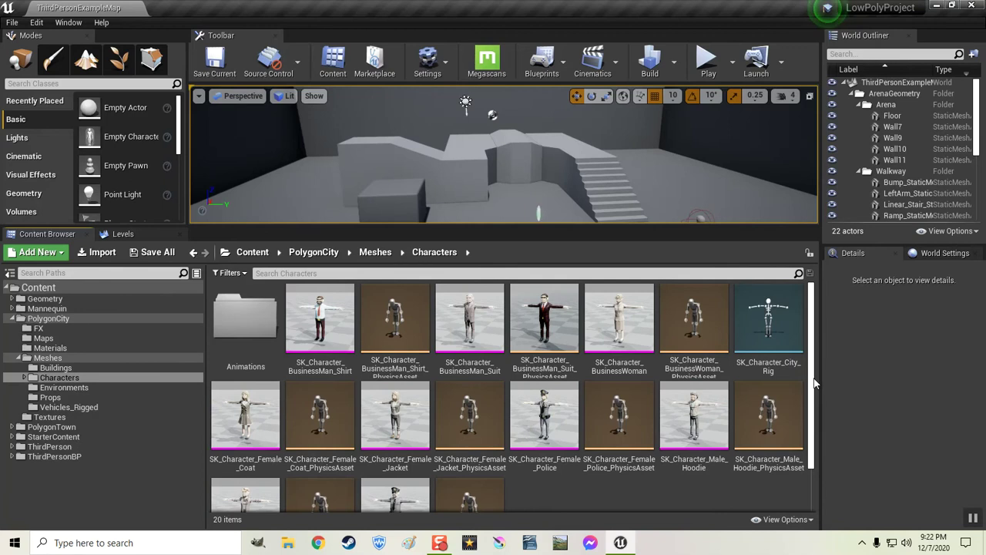
pyautogui.click(768, 321)
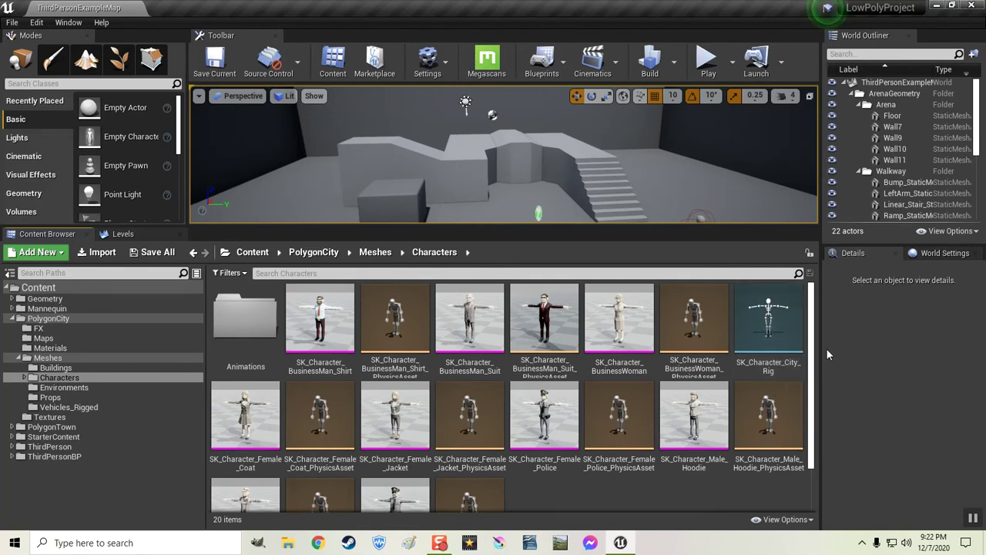
pyautogui.doubleClick(768, 319)
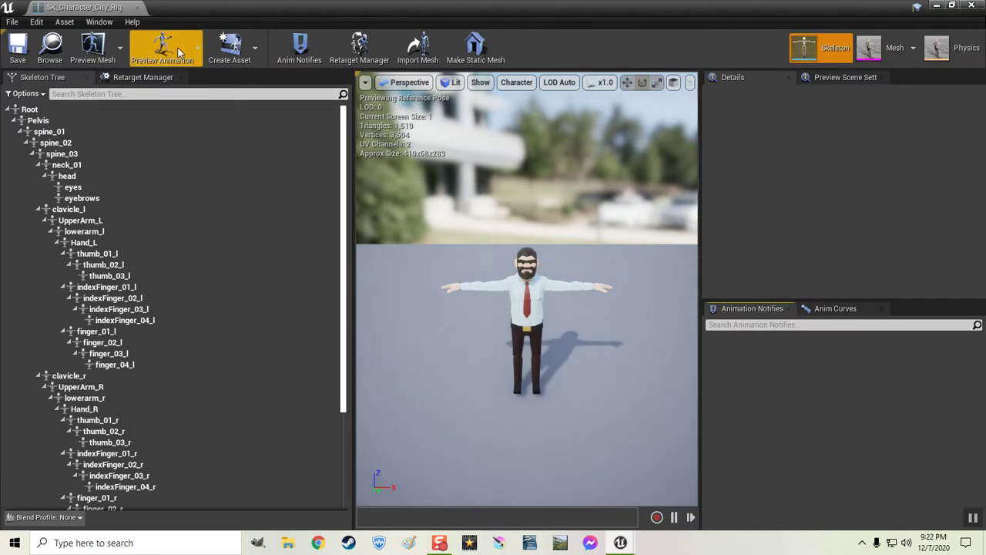
pyautogui.click(138, 8)
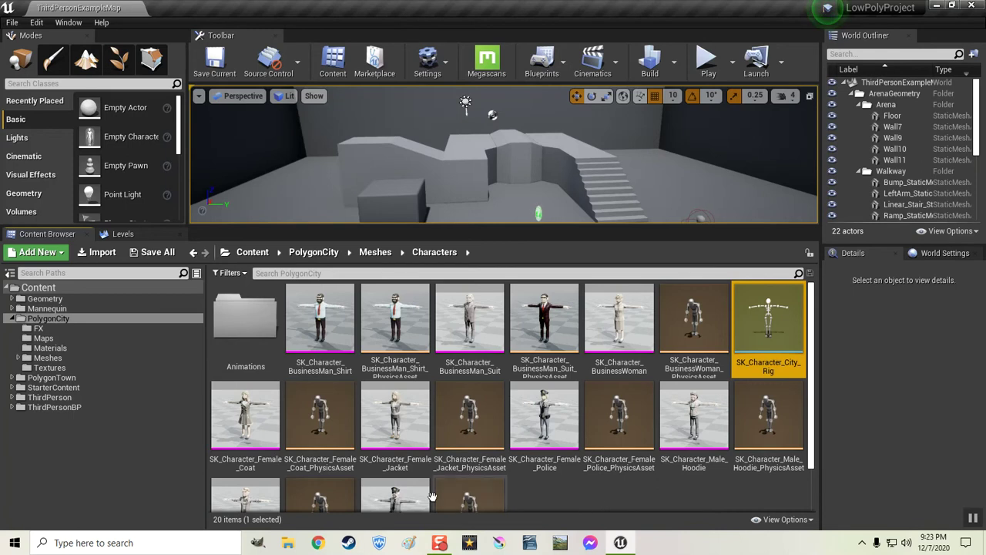
# - Collapse PolygonCity, browse to PolygonTown/Meshes/Characters and bring up SK_Character_Son_01's actions
pyautogui.click(13, 321)
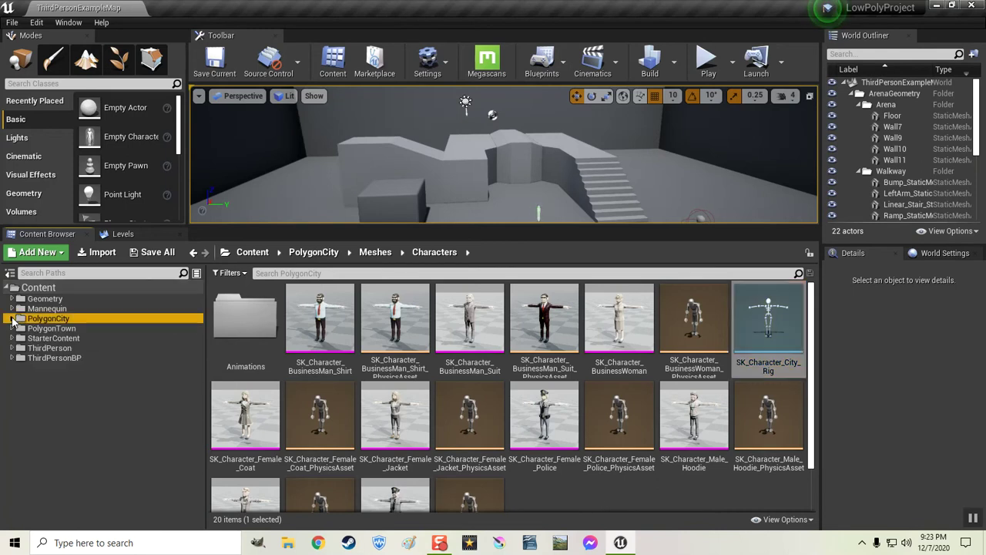
pyautogui.click(73, 329)
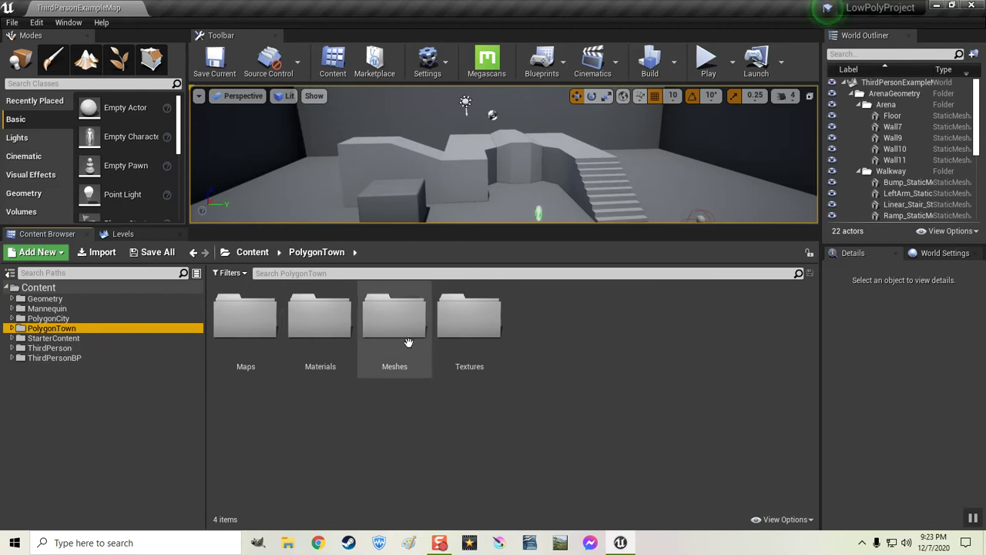
pyautogui.doubleClick(388, 325)
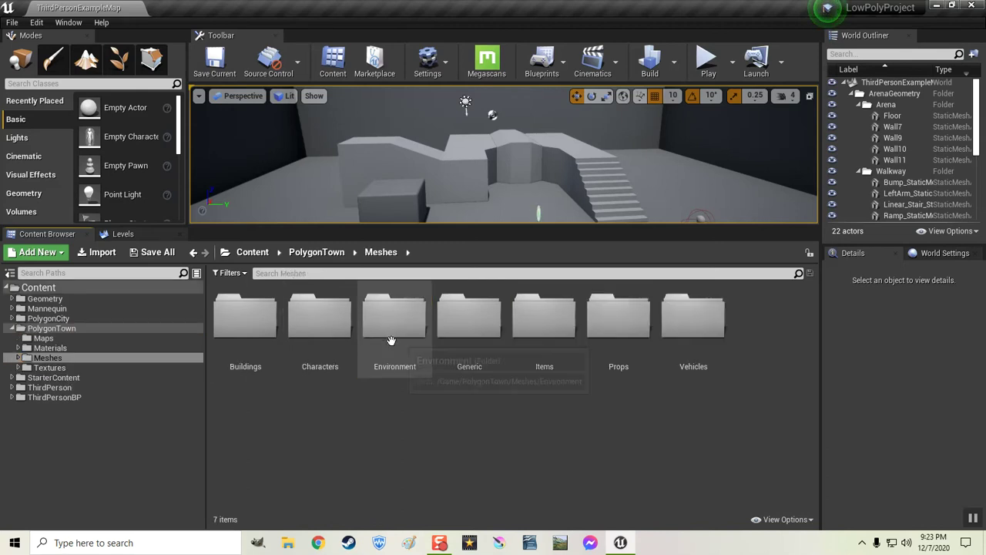
pyautogui.doubleClick(313, 322)
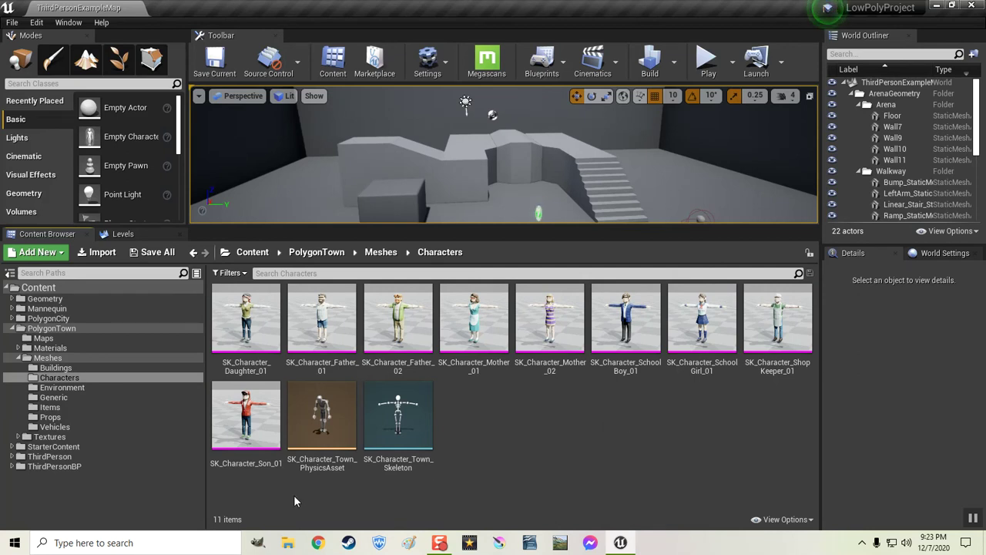
pyautogui.moveTo(247, 417)
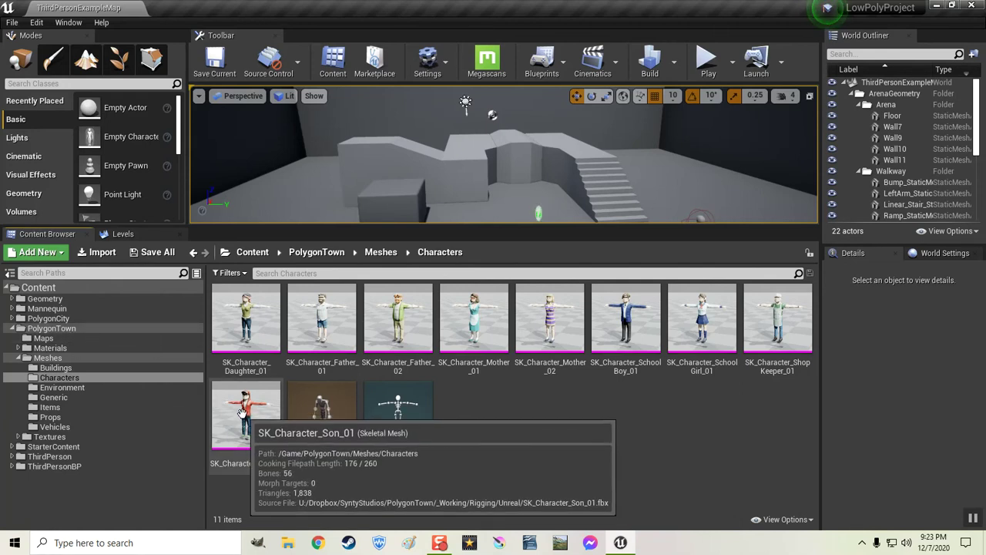
pyautogui.rightClick(244, 418)
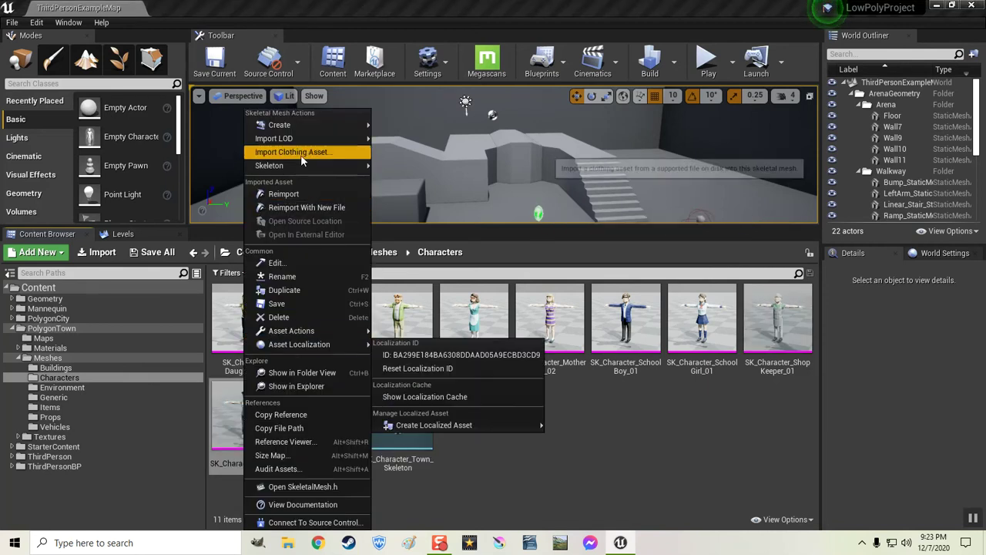
# - Export SK_Character_Son_01 as an FBX 2013 file to the Desktop
pyautogui.moveTo(306, 334)
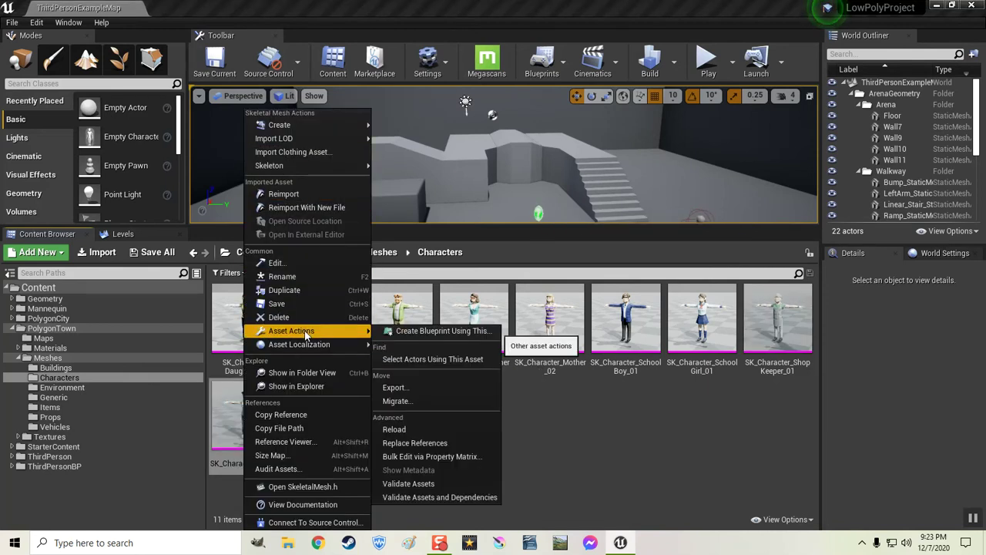
pyautogui.click(408, 389)
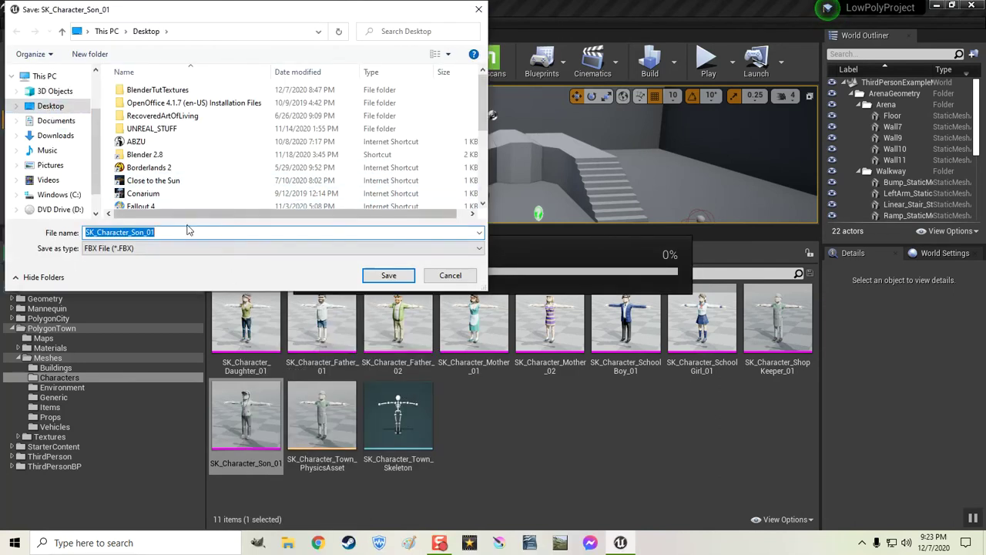
pyautogui.click(382, 275)
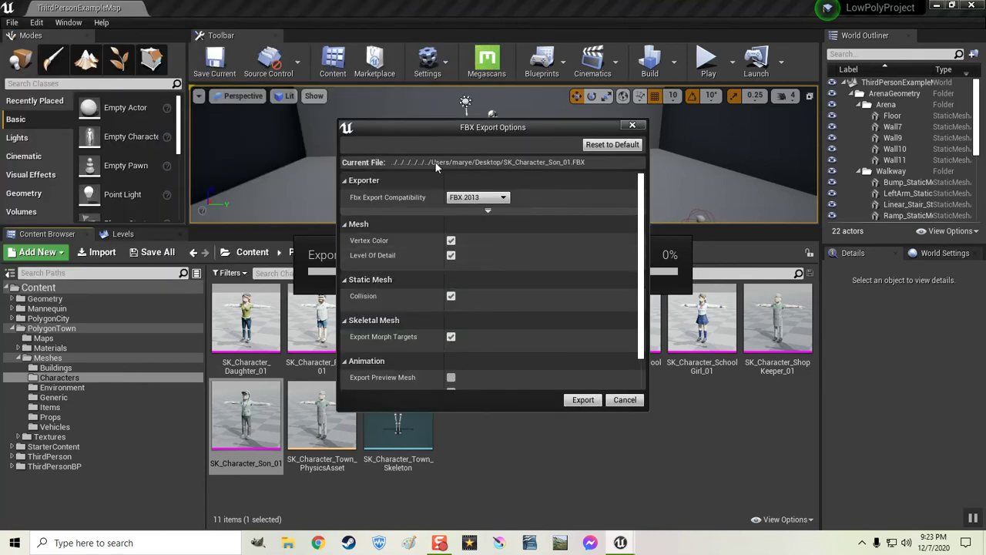
pyautogui.click(583, 399)
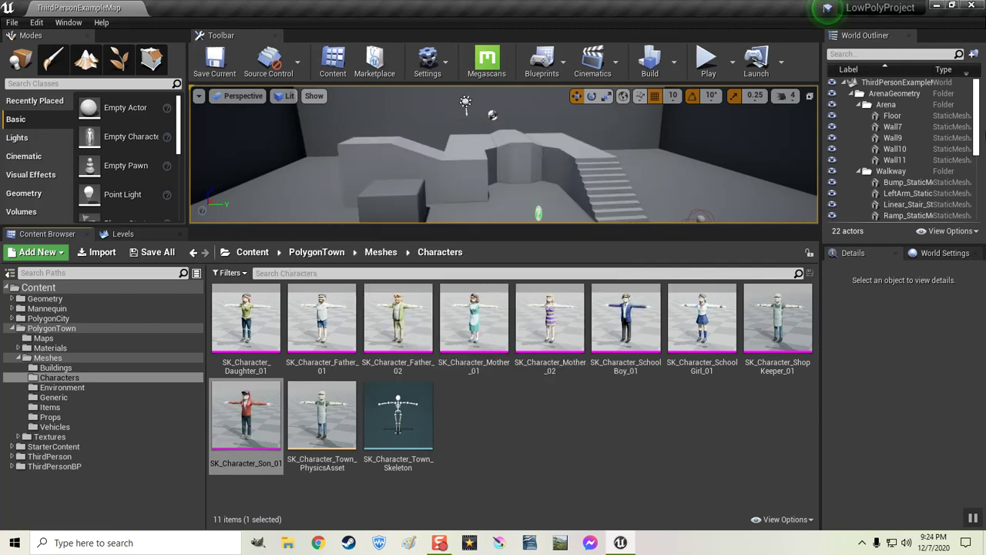
# - Minimize Unreal, launch Blender 2.8 with a General scene and delete the default cube
pyautogui.click(938, 7)
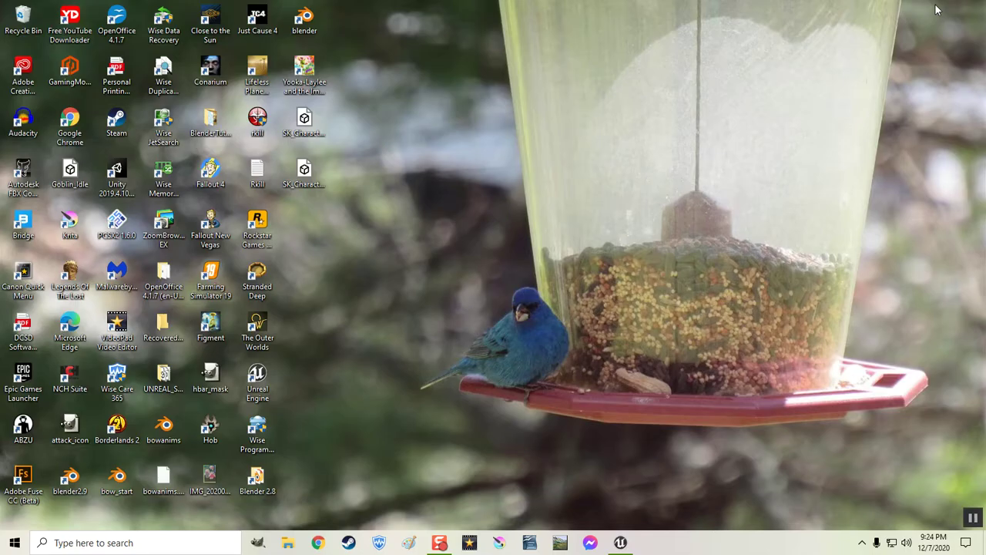
pyautogui.doubleClick(257, 479)
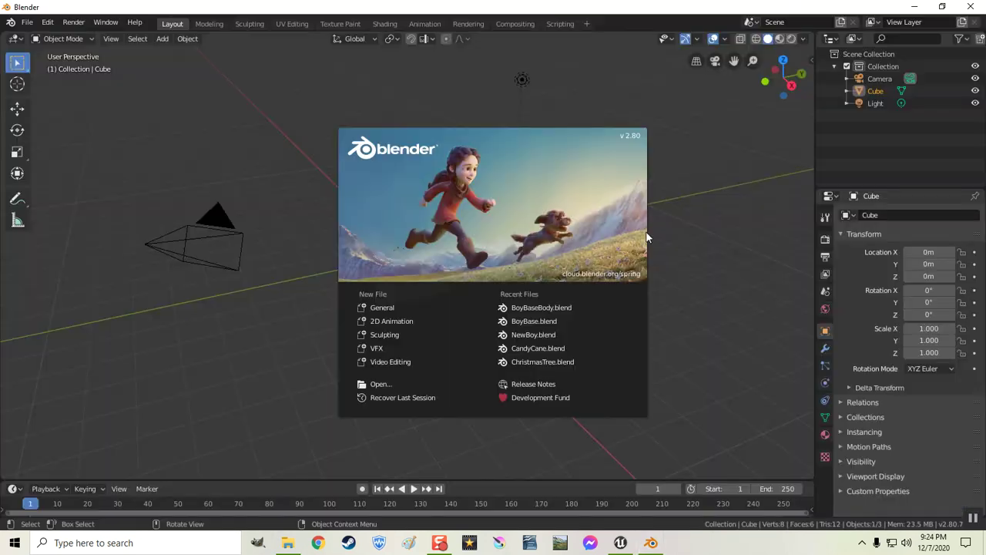
pyautogui.click(387, 309)
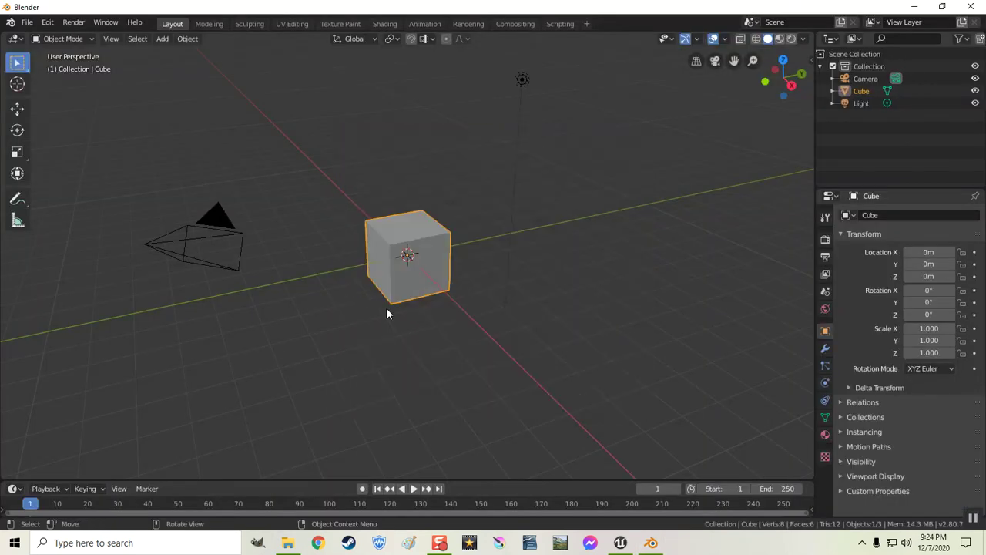
pyautogui.press('x')
pyautogui.click(537, 323)
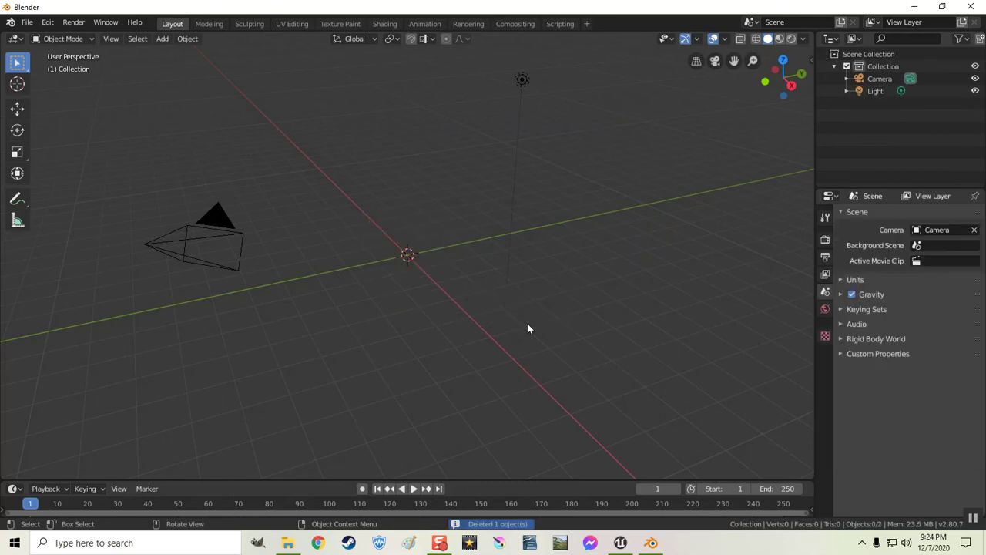
# - Import SK_Character_Son_01.FBX from the Desktop into the Blender scene
pyautogui.click(26, 22)
pyautogui.moveTo(64, 189)
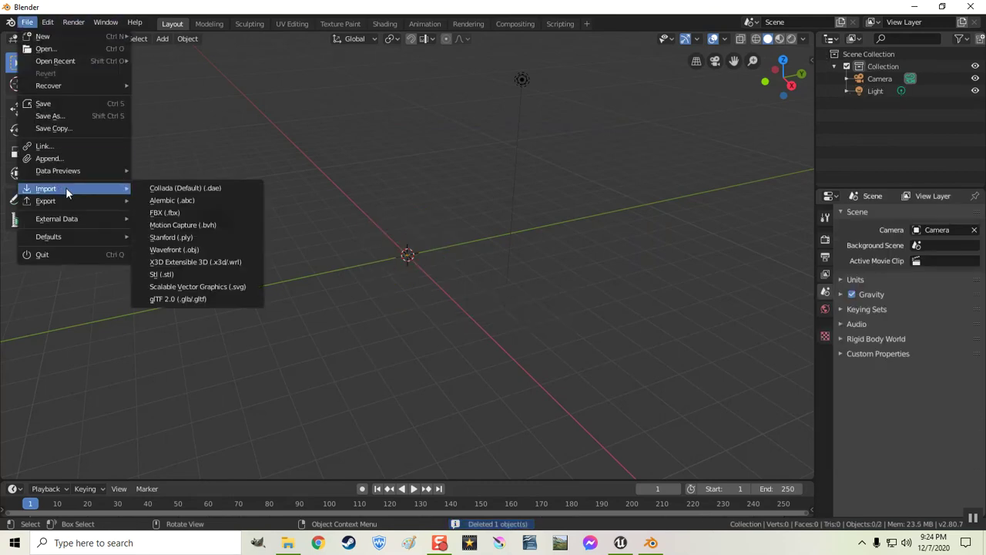
pyautogui.click(167, 212)
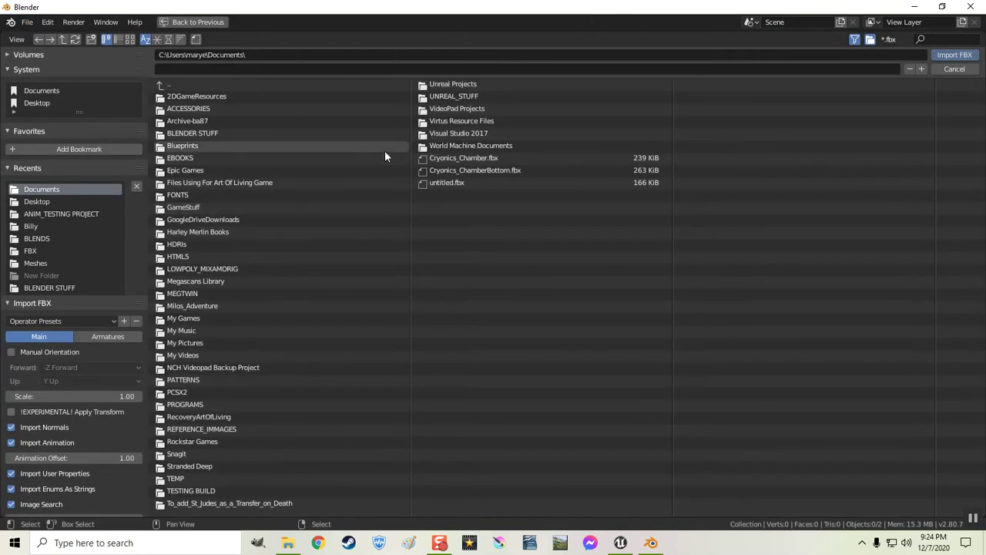
pyautogui.click(31, 103)
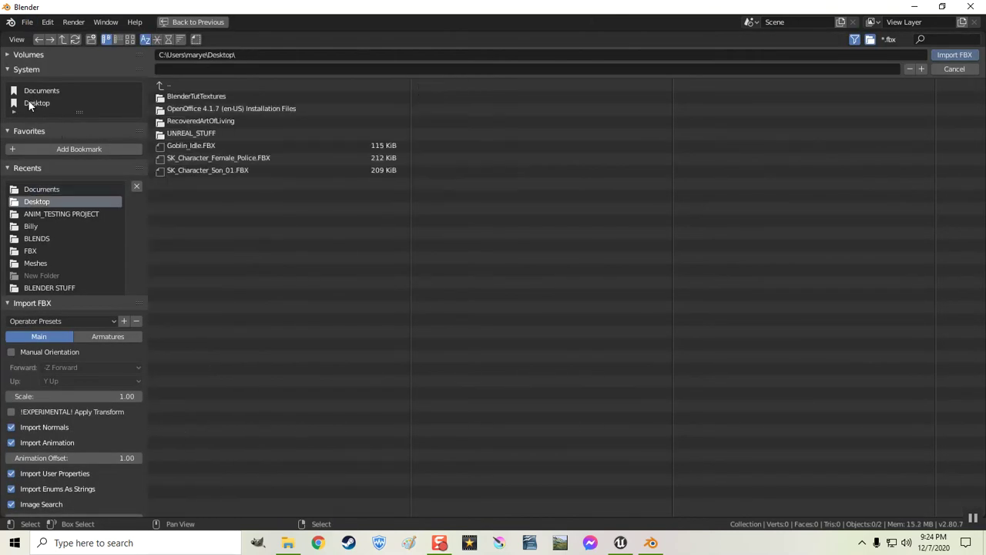
pyautogui.click(202, 172)
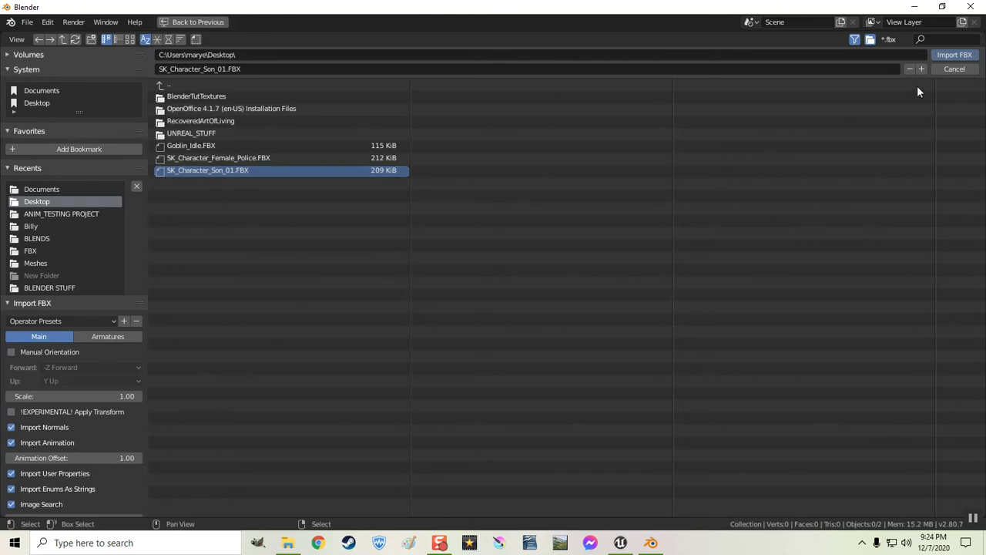
pyautogui.click(955, 55)
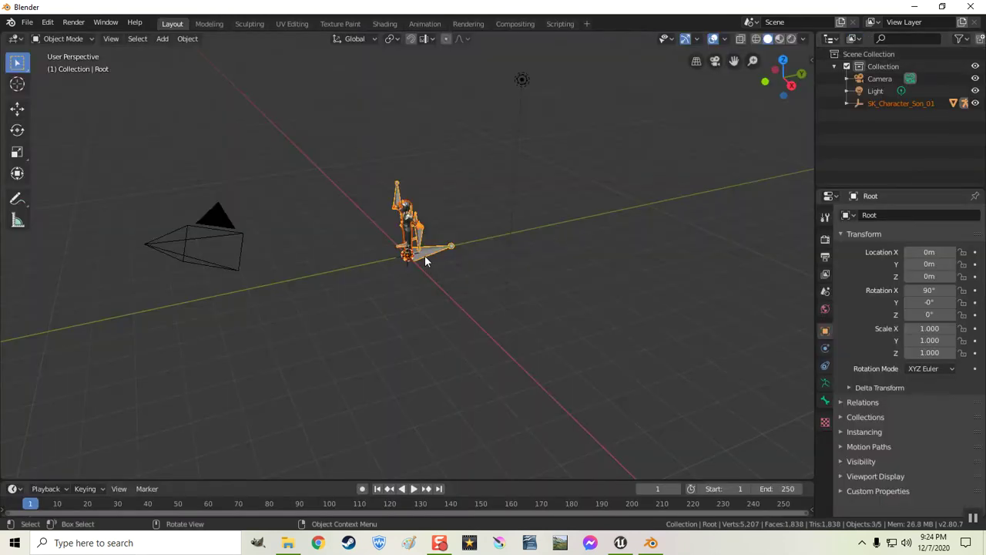
# - Frame the character from the front and unparent the mesh, keeping its transformation
pyautogui.press('KP_1')
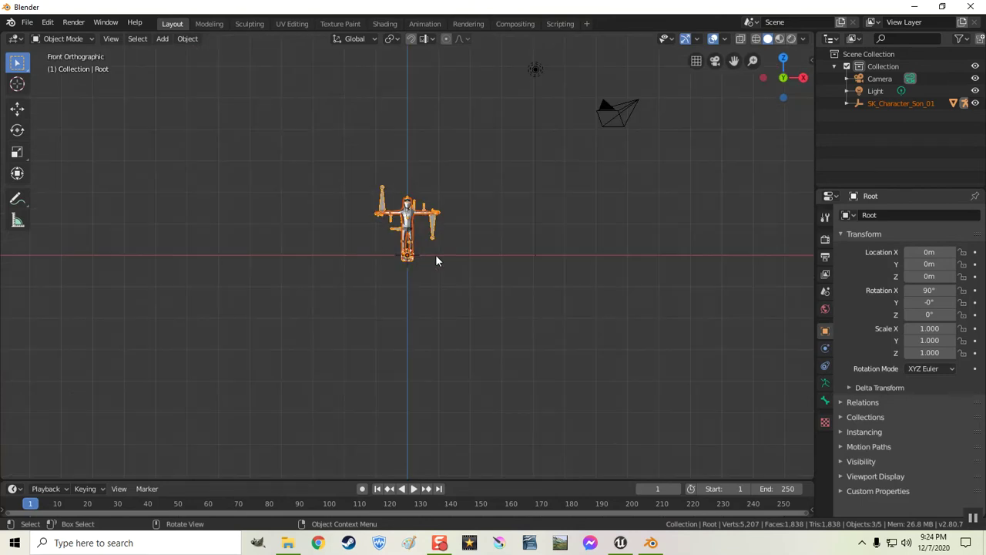
pyautogui.press('KP_Decimal')
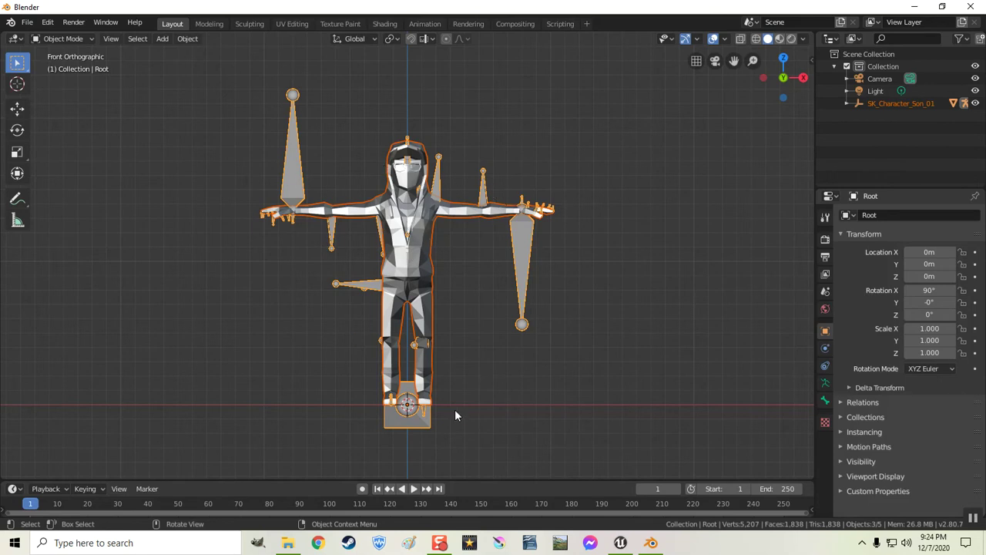
pyautogui.click(419, 248)
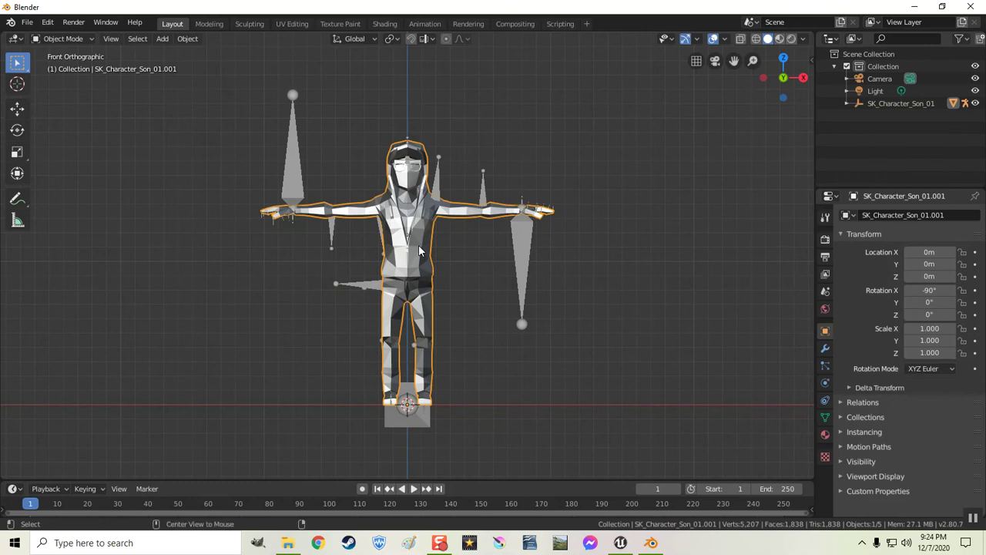
pyautogui.hotkey('alt', 'p')
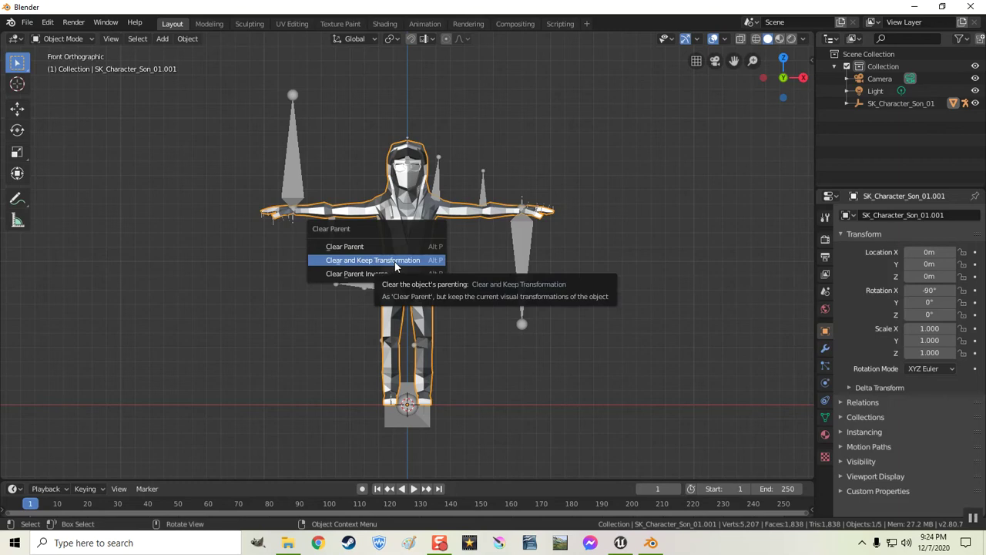
pyautogui.click(393, 263)
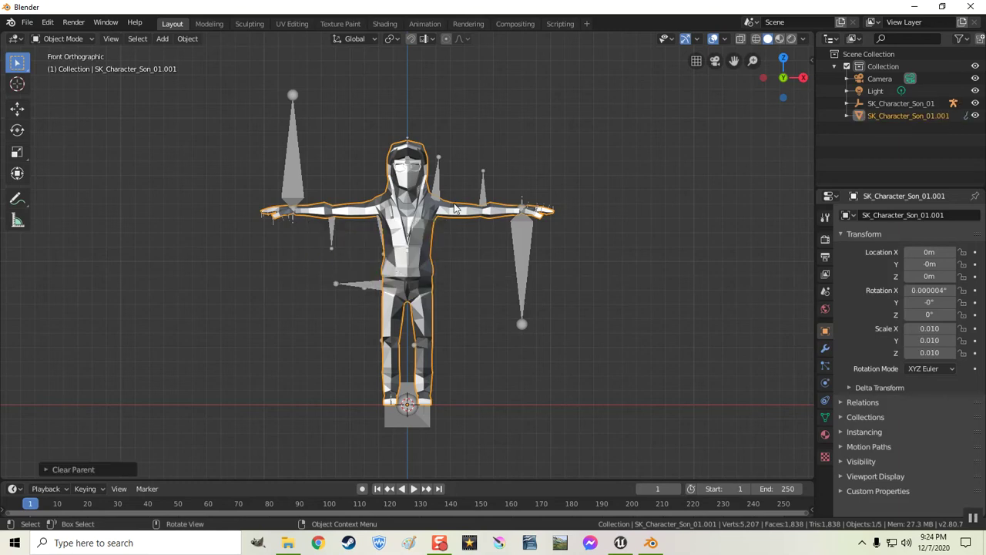
# - Unparent the Root armature keeping its transformation, then delete it
pyautogui.click(436, 186)
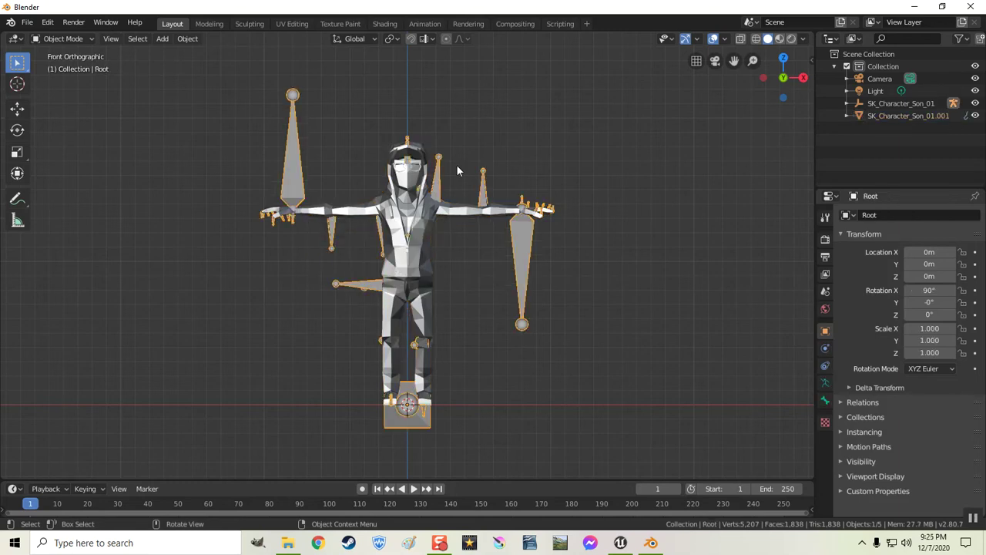
pyautogui.hotkey('alt', 'p')
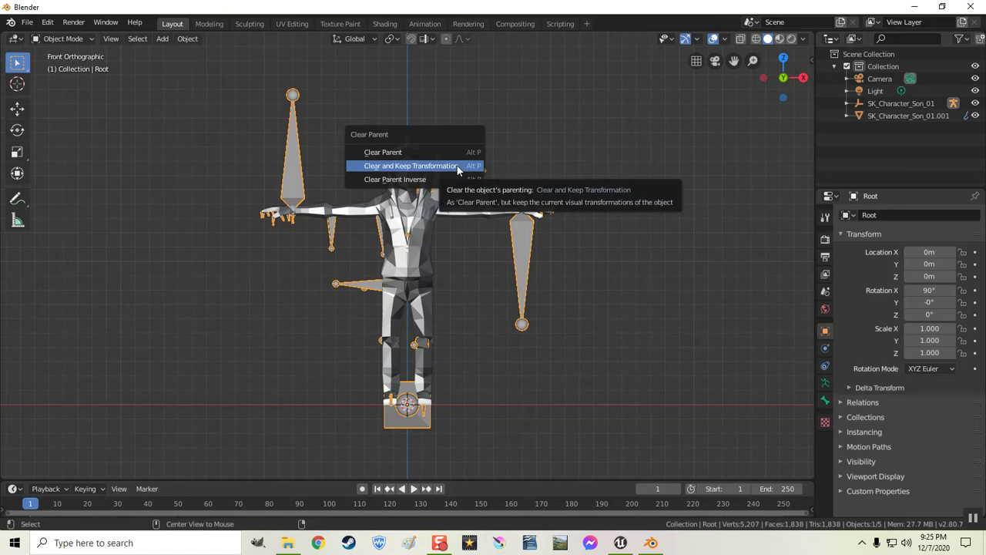
pyautogui.click(459, 167)
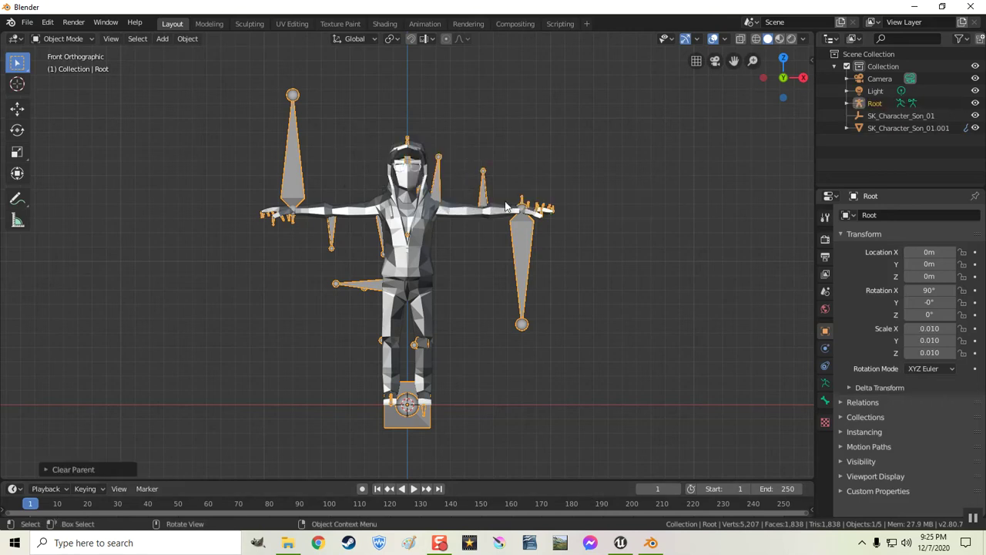
pyautogui.click(527, 247)
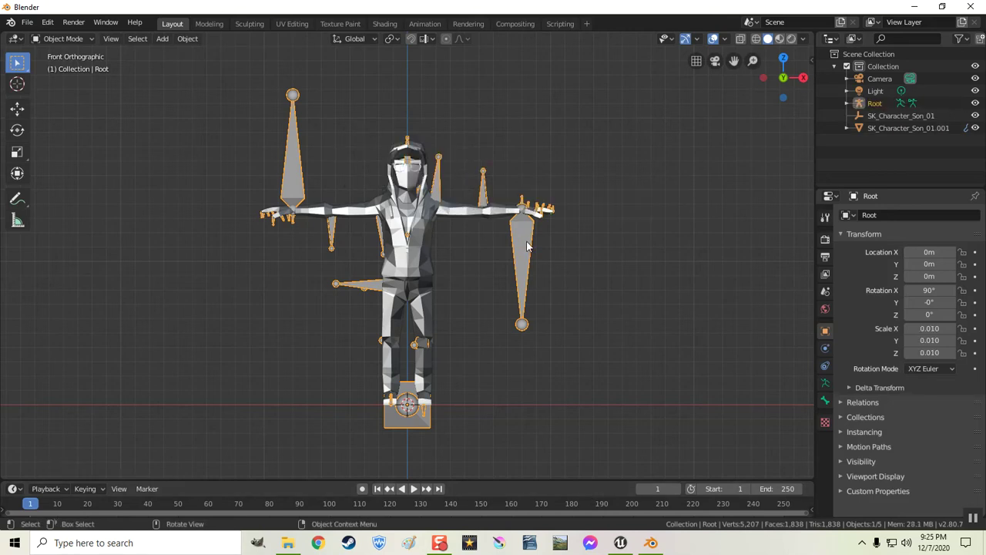
pyautogui.press('x')
pyautogui.click(599, 251)
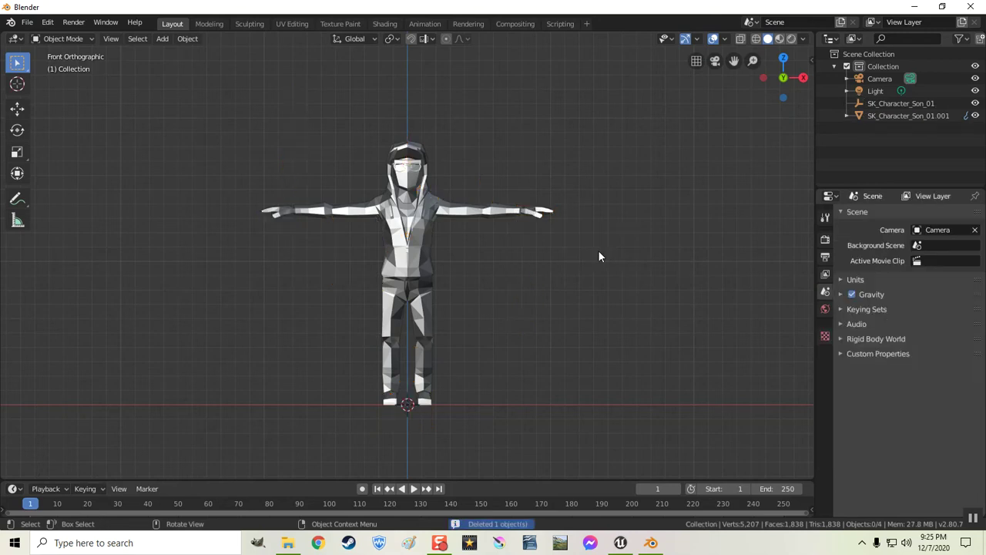
# - Delete SK_Character_Son_01 and frame the remaining SK_Character_Son_01.001 mesh, showing its vertex groups
pyautogui.click(407, 409)
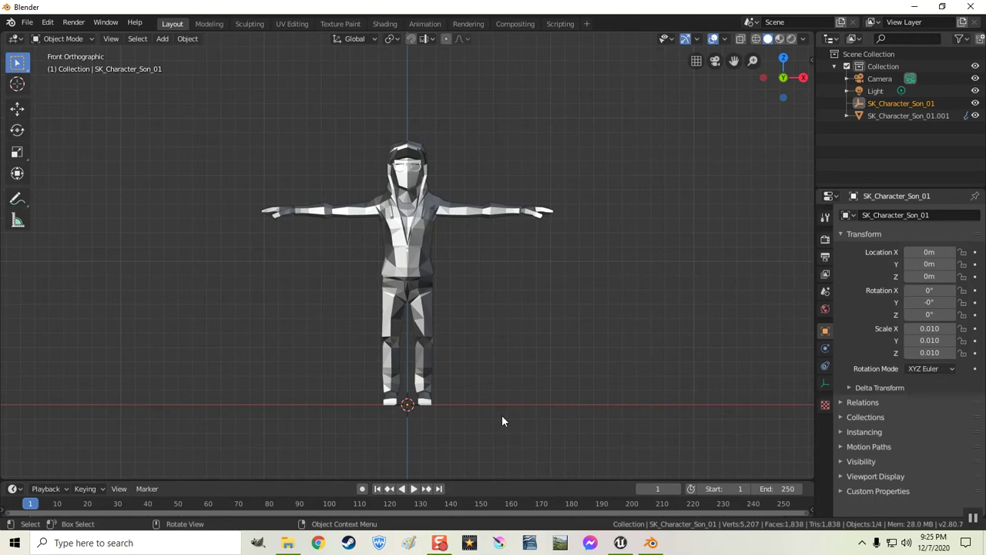
pyautogui.scroll(6, 502, 421)
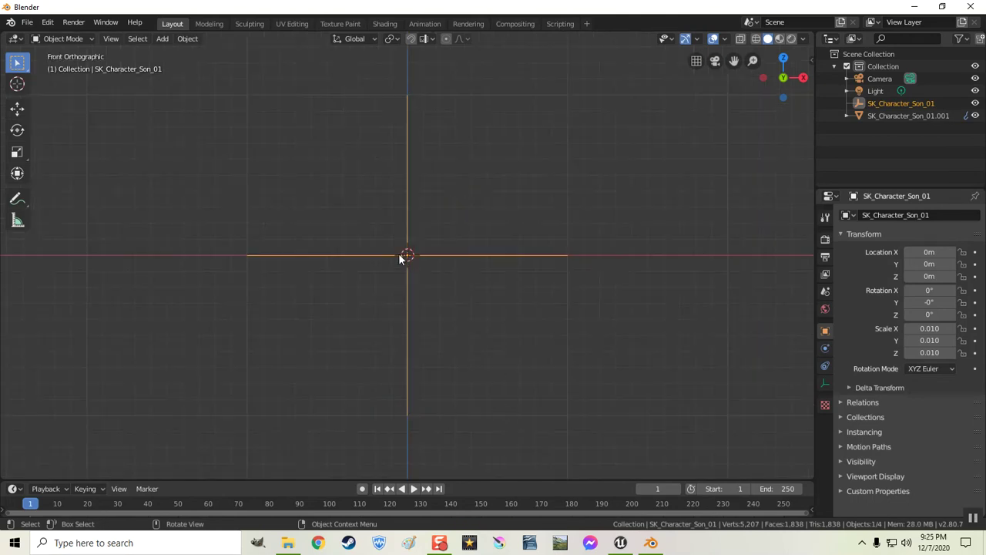
pyautogui.press('x')
pyautogui.click(543, 219)
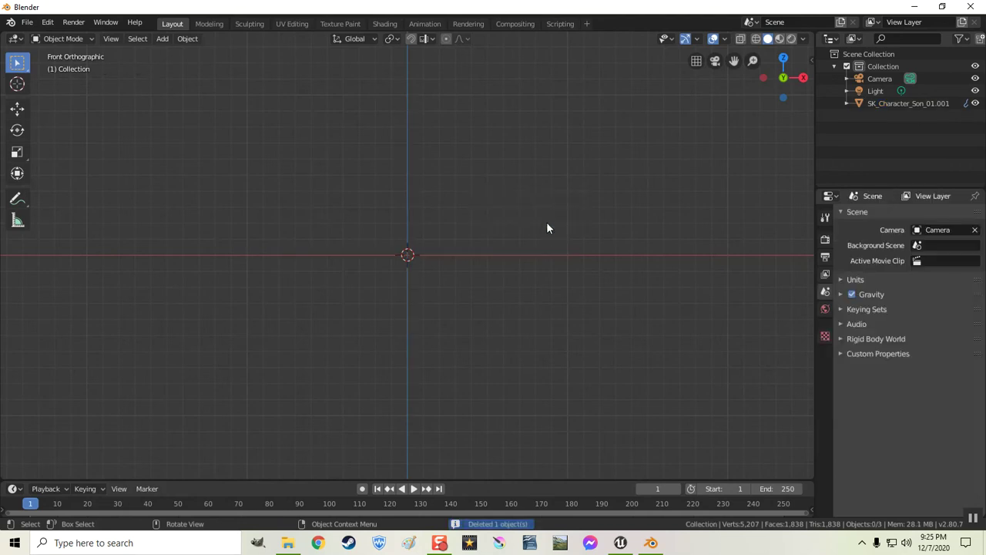
pyautogui.scroll(-10, 589, 257)
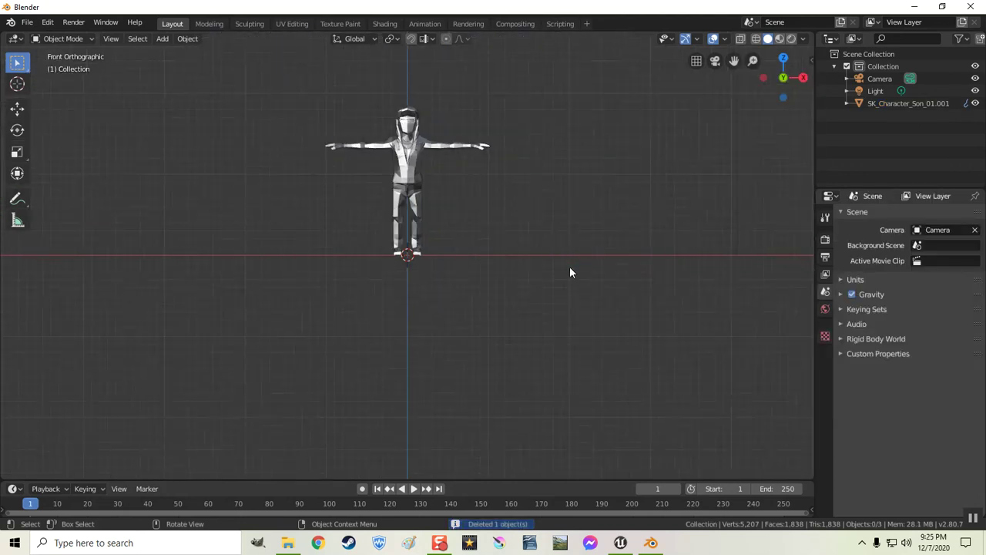
pyautogui.click(407, 224)
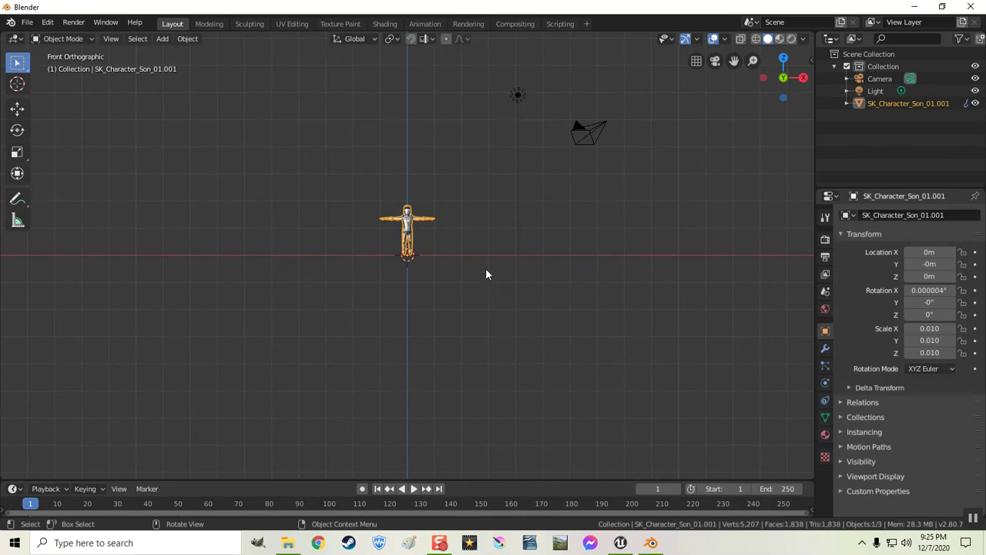
pyautogui.press('KP_Decimal')
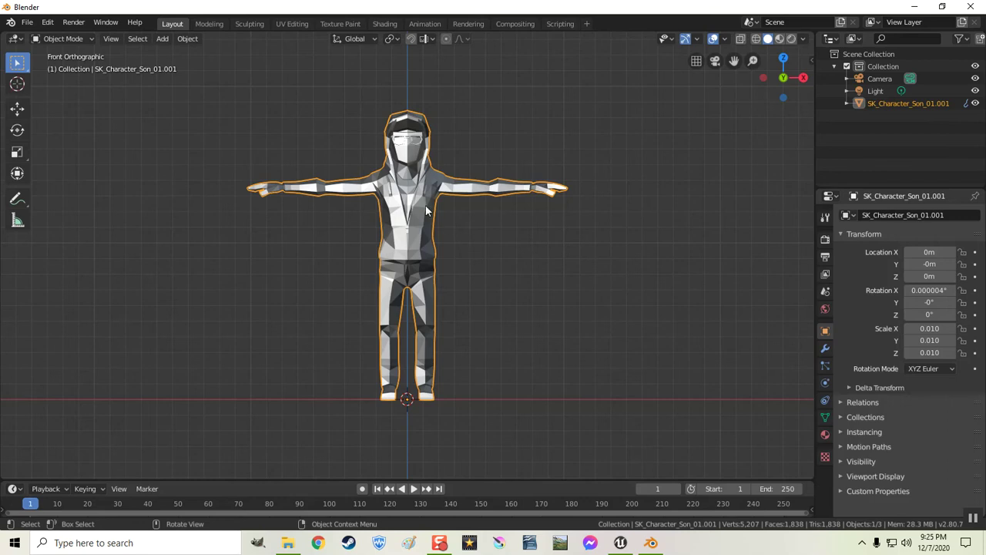
pyautogui.click(825, 417)
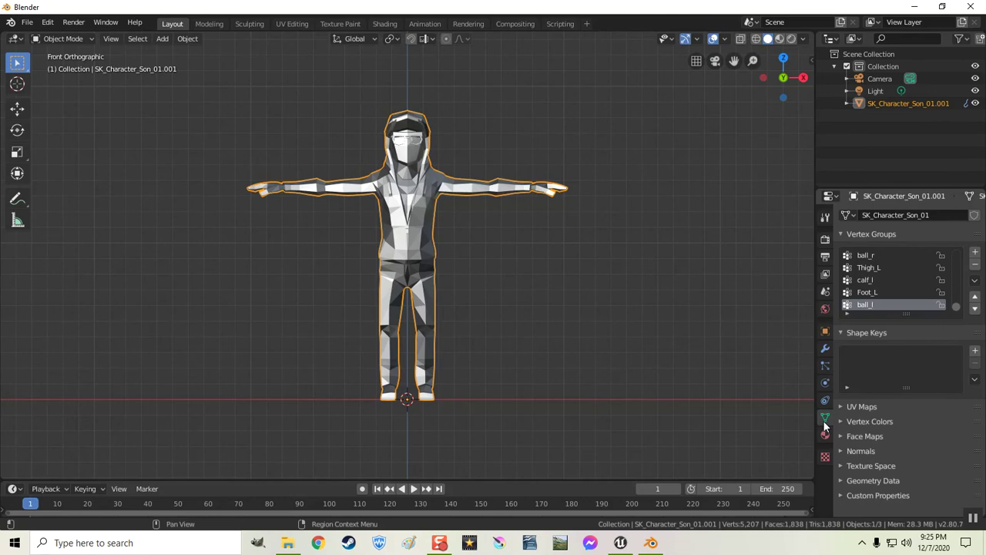
# - Delete all vertex groups from the SK_Character_Son_01.001 mesh
pyautogui.click(975, 281)
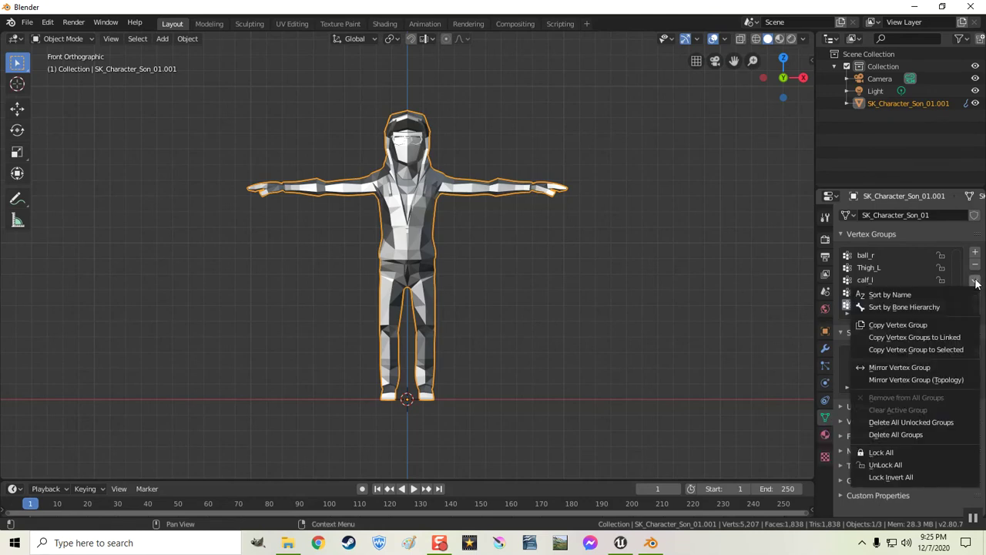
pyautogui.click(906, 434)
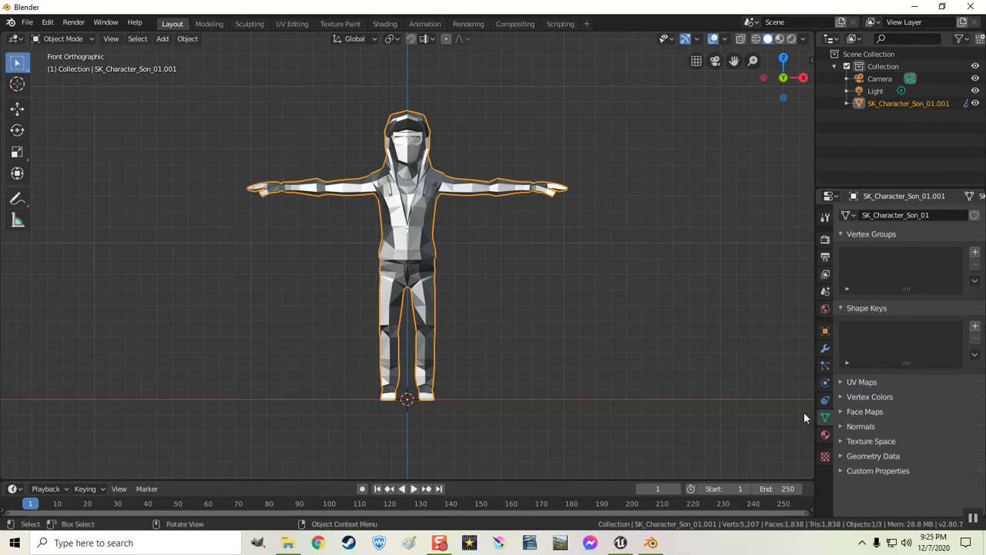
pyautogui.click(27, 22)
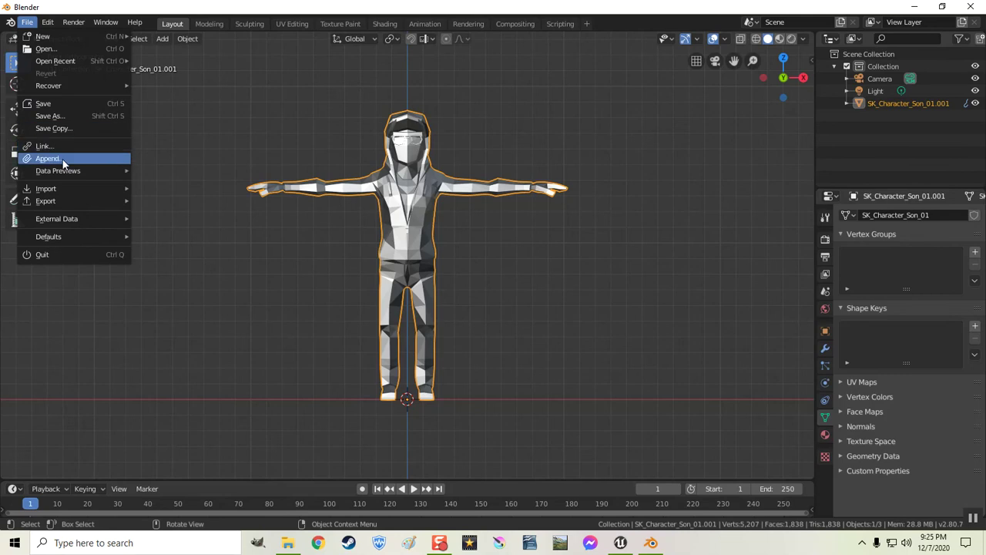
# - Start an FBX export with the Myfbxexportsetup preset and Armature object type excluded
pyautogui.moveTo(65, 200)
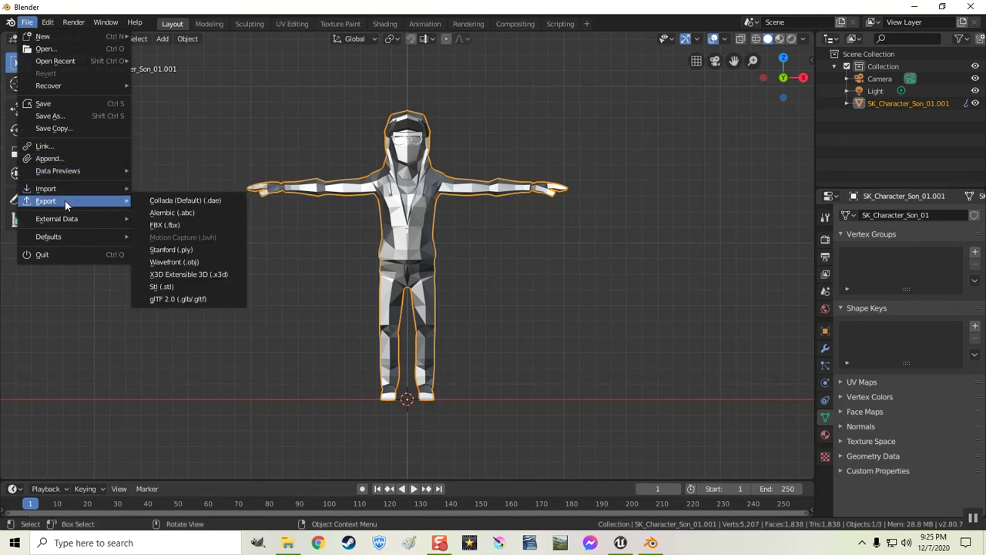
pyautogui.click(162, 225)
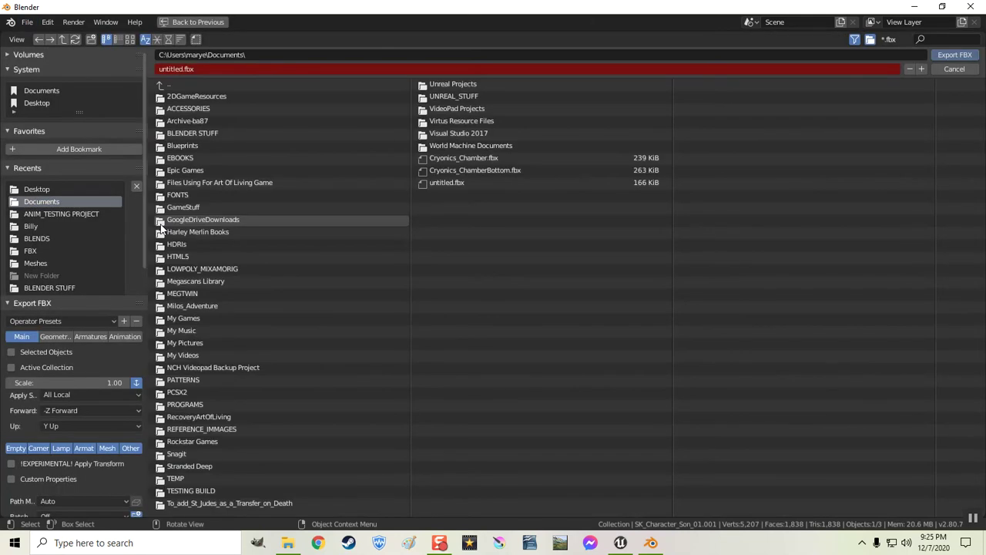
pyautogui.click(113, 321)
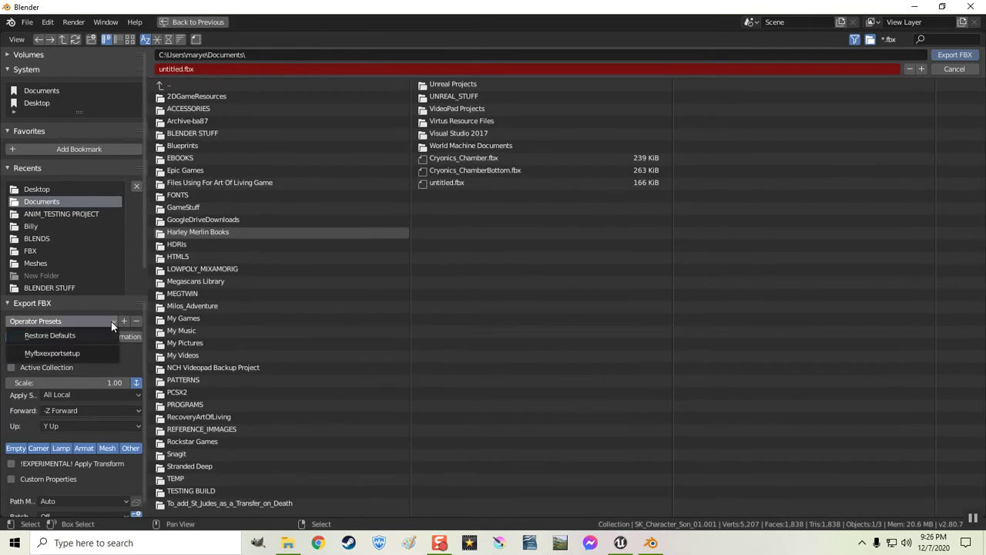
pyautogui.click(79, 355)
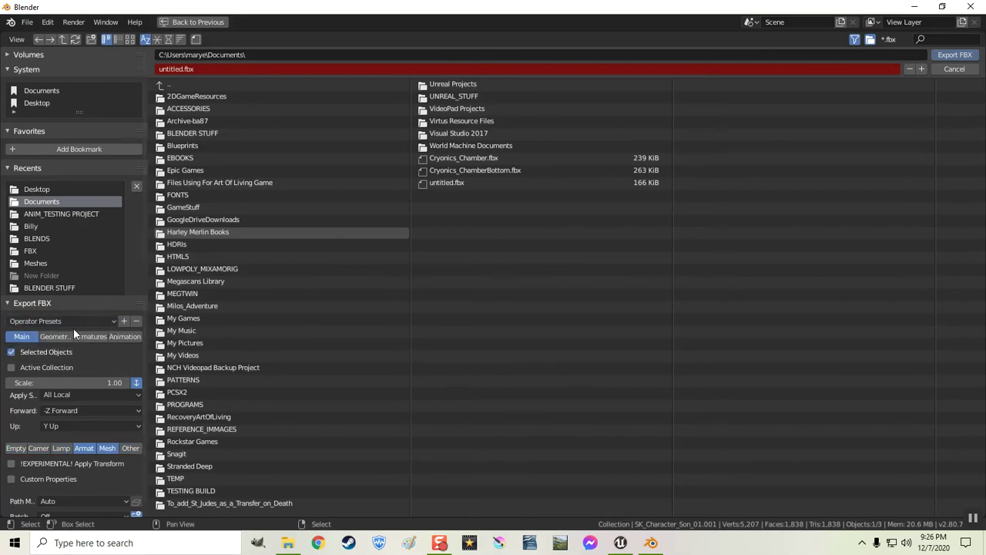
pyautogui.click(107, 448)
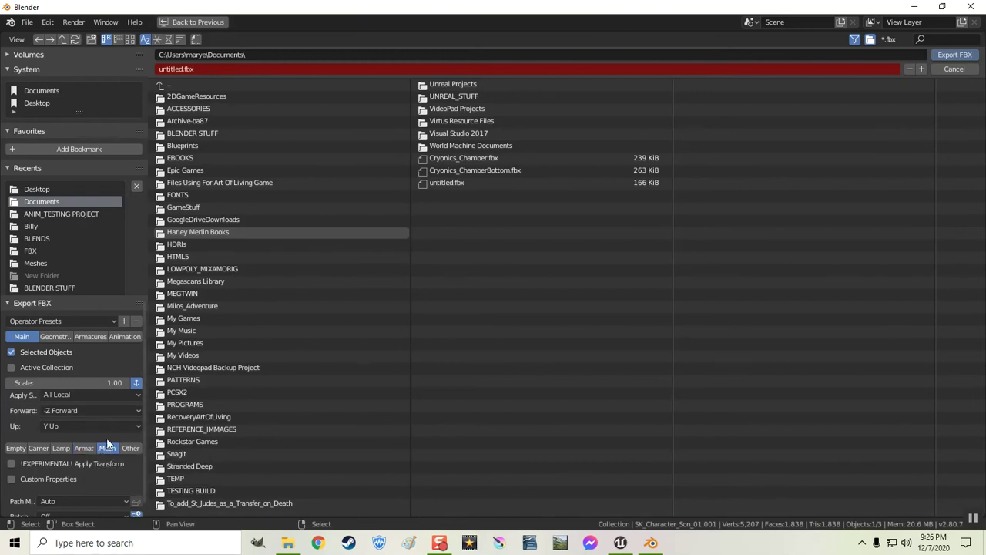
# - Review the Geometry, Armatures and Animation export options, then return to Main
pyautogui.click(55, 337)
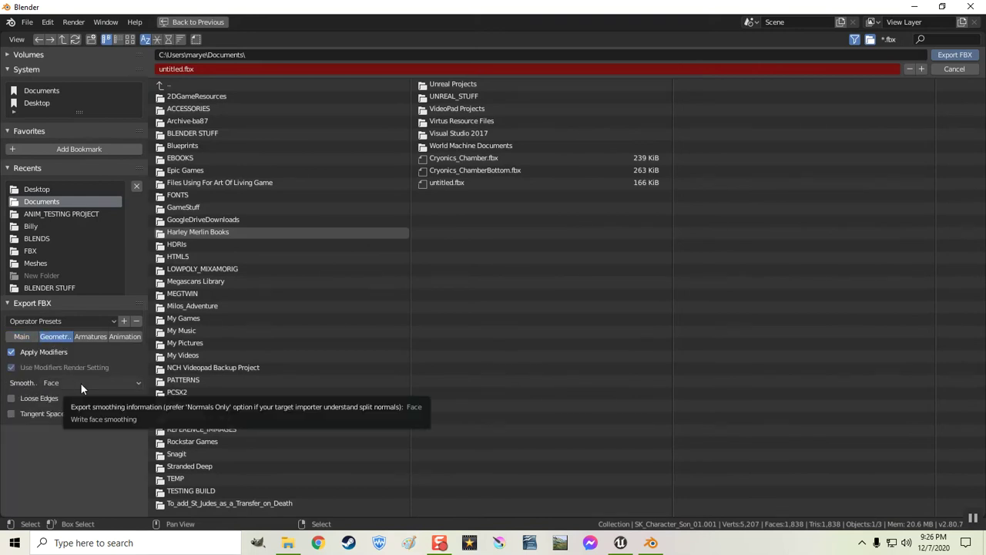
pyautogui.click(83, 338)
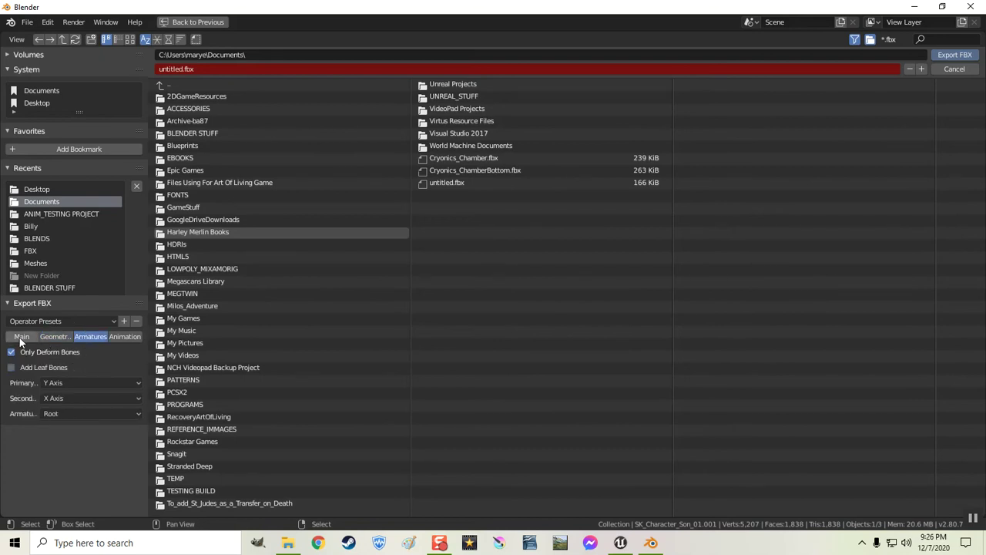
pyautogui.click(120, 336)
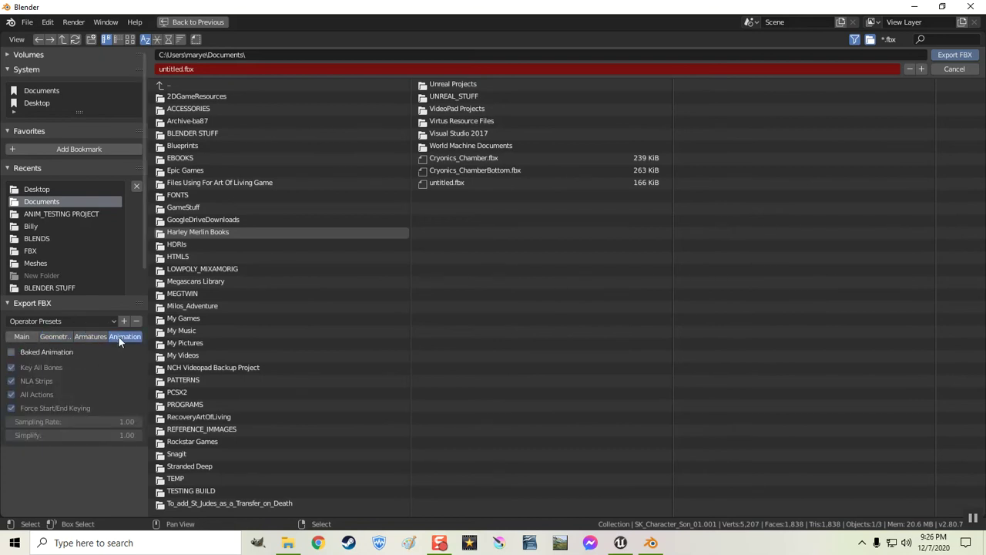
pyautogui.click(19, 337)
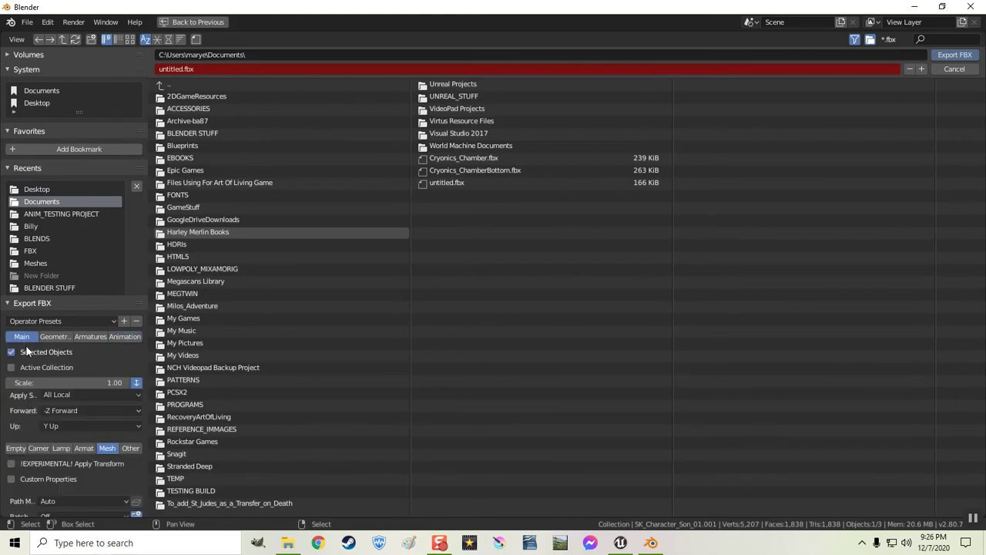
# - Export the mesh as LowPolySon.fbx into Documents\LOWPOLY_MIXAMORIG
pyautogui.click(167, 69)
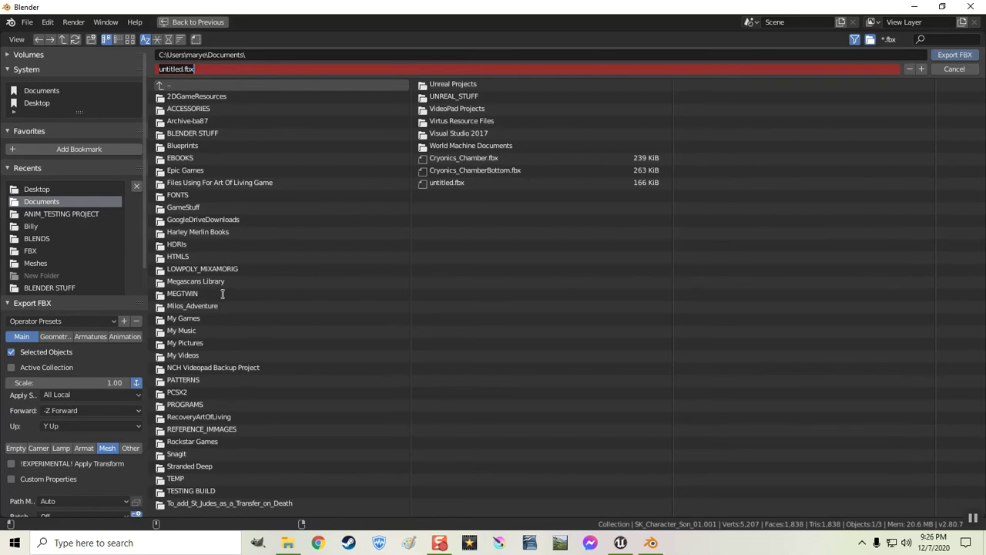
pyautogui.click(39, 89)
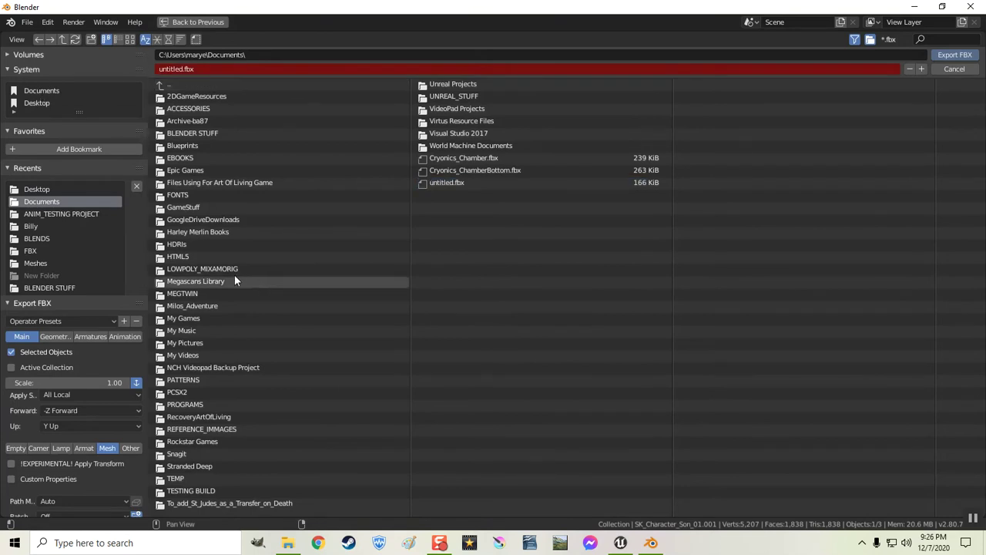
pyautogui.click(194, 268)
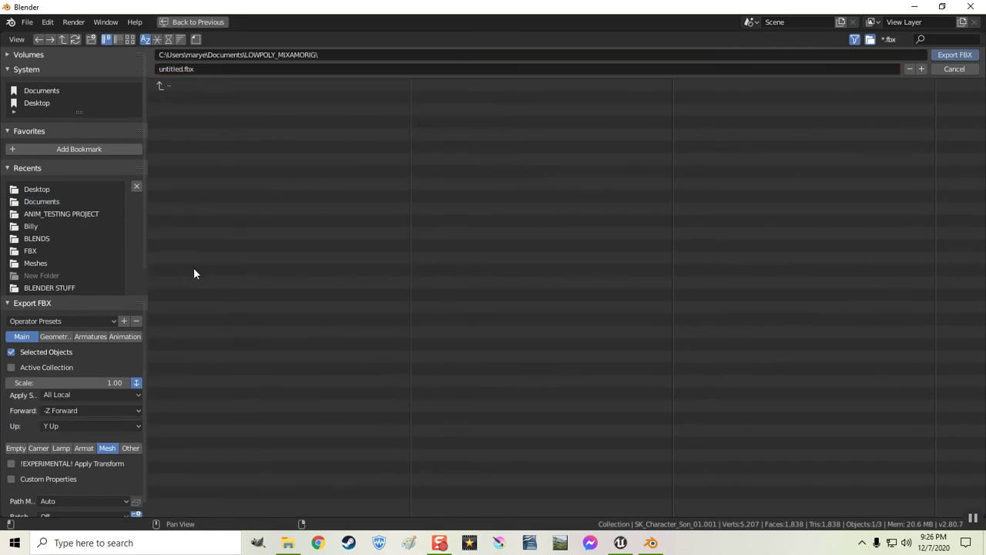
pyautogui.click(185, 66)
pyautogui.press('Home')
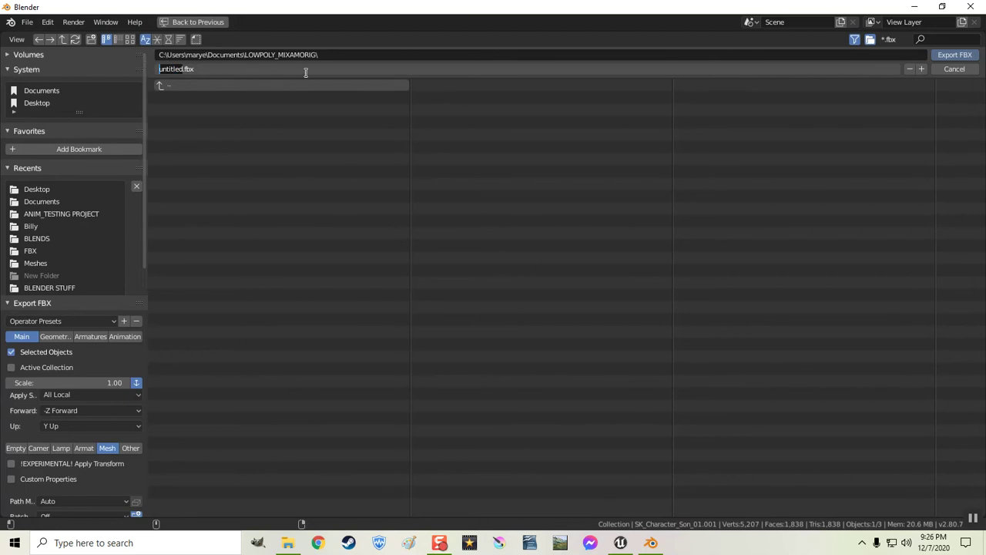
pyautogui.hotkey('ctrl', 'Delete')
pyautogui.write('LowPolySon')
pyautogui.press('Return')
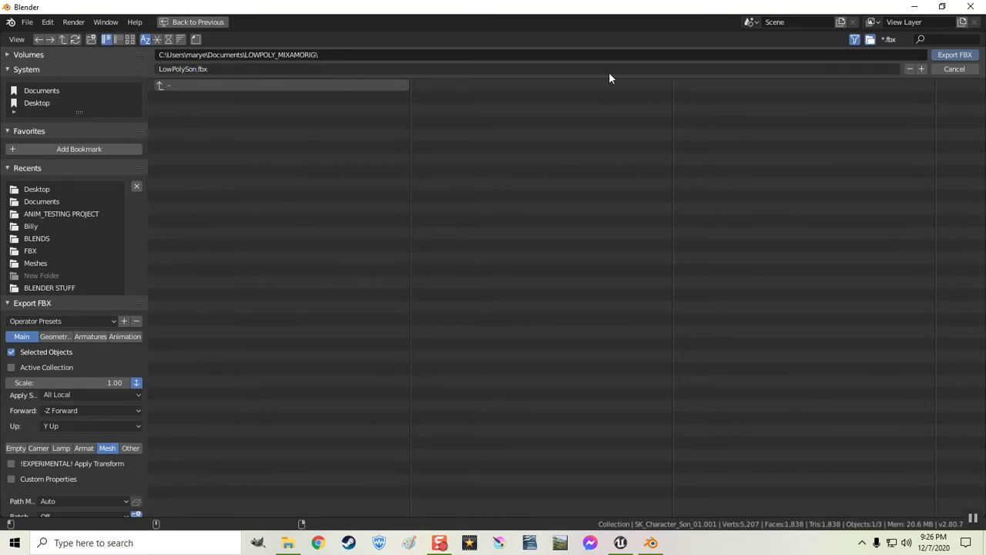
pyautogui.click(956, 56)
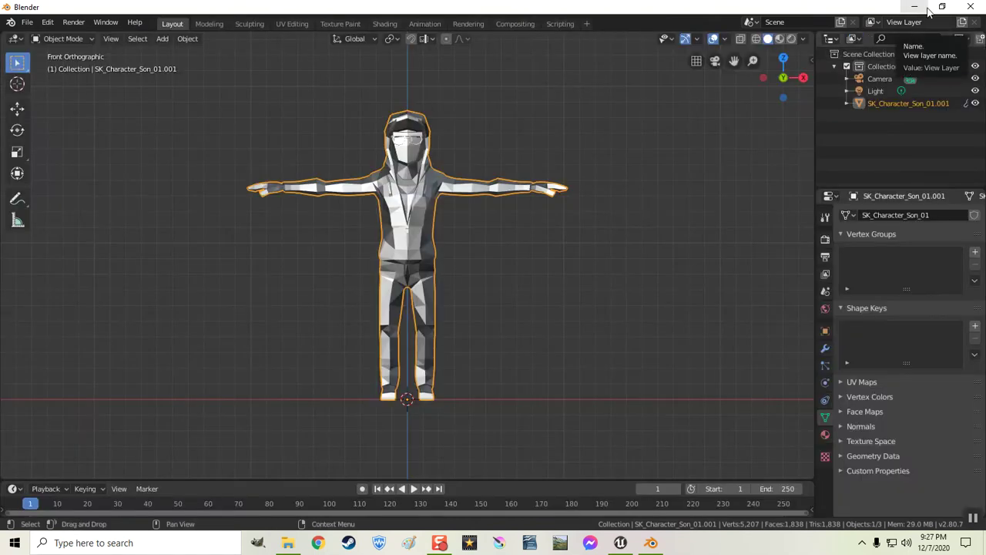
# - Quit Blender, discarding unsaved changes, and close the Blender program-folder window
pyautogui.click(970, 6)
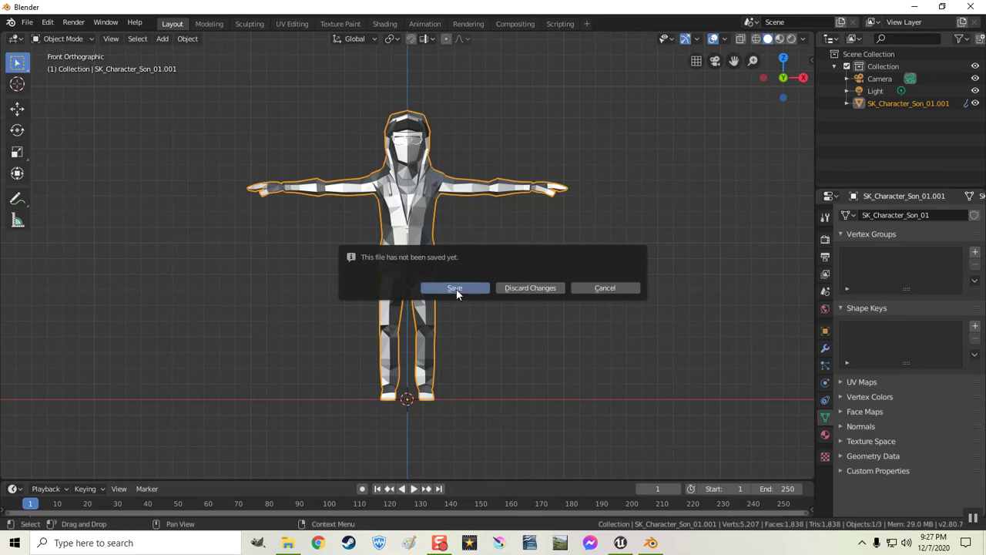
pyautogui.click(525, 288)
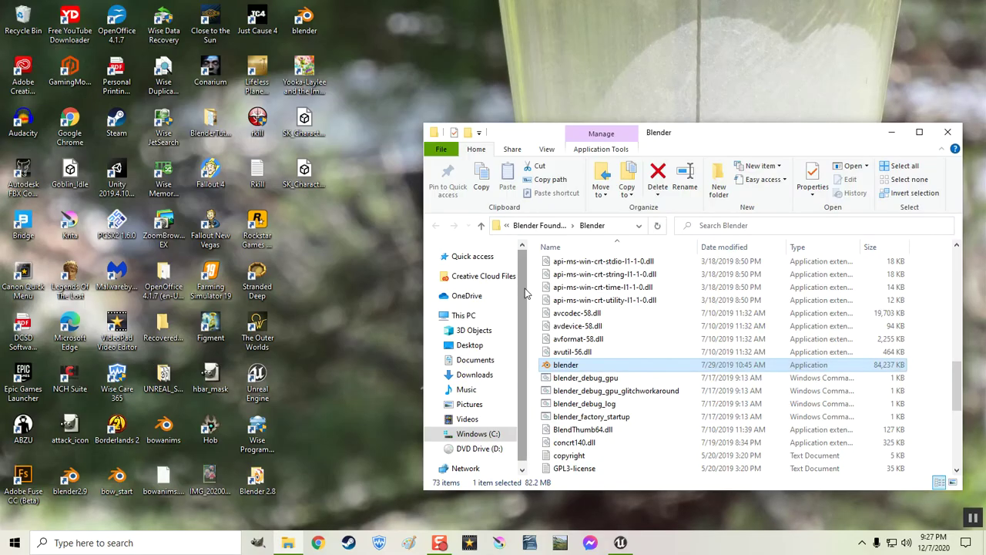
pyautogui.click(948, 132)
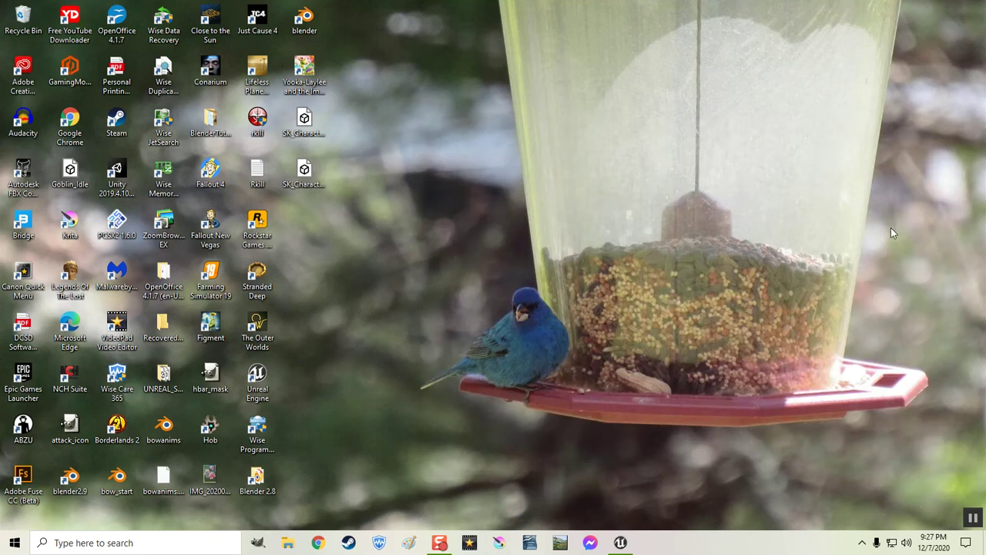
# - Open the Mixamo site in Chrome, start Upload Character, and bring up File Explorer
pyautogui.click(318, 543)
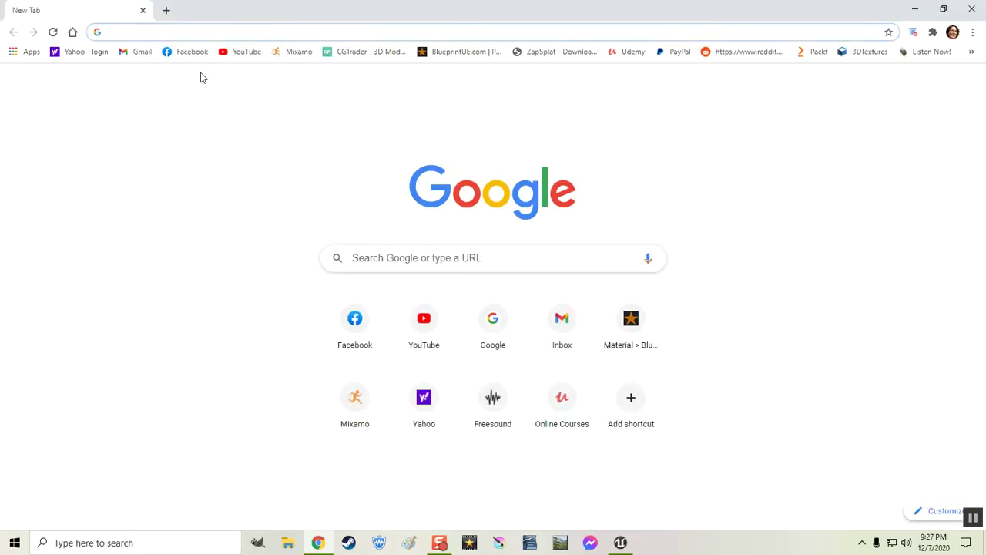
pyautogui.click(292, 56)
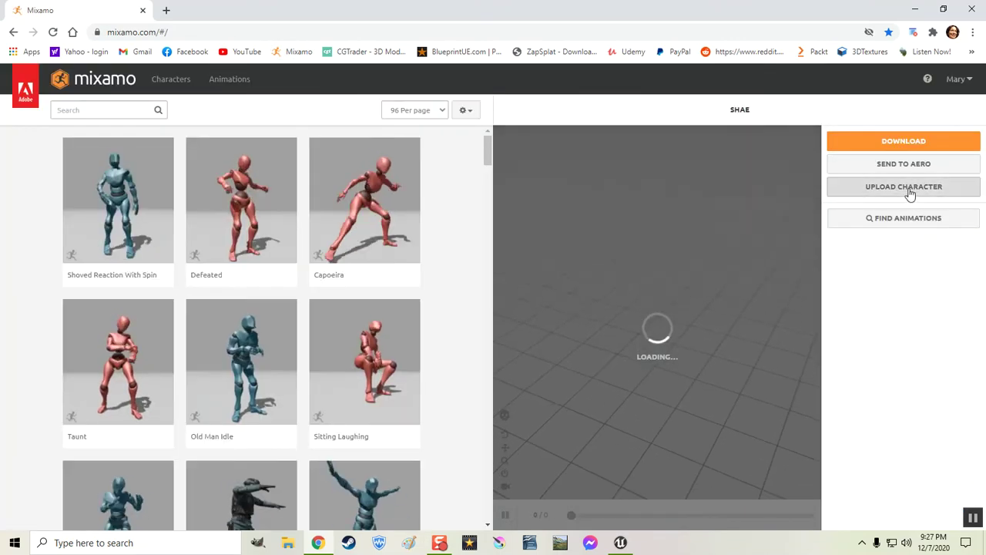
pyautogui.click(894, 189)
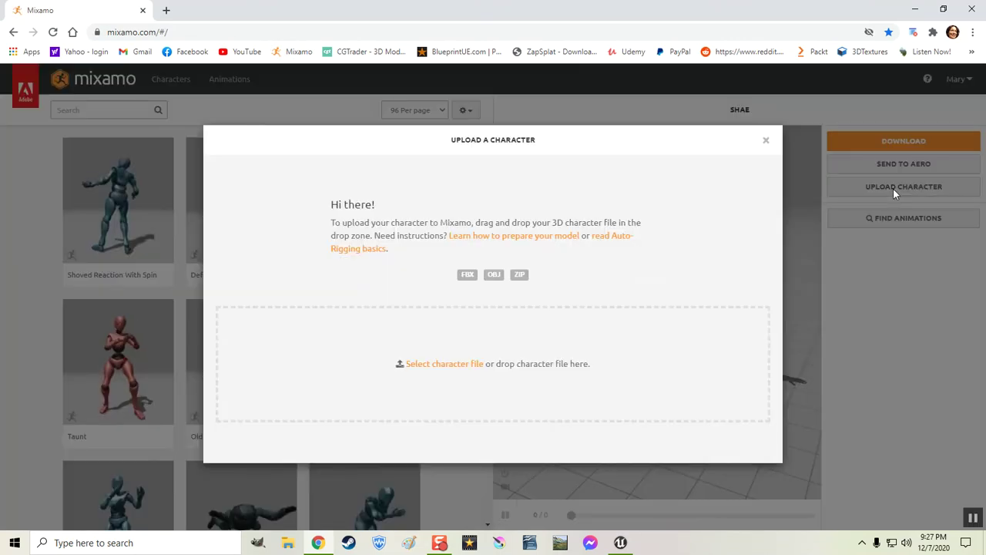
pyautogui.click(287, 544)
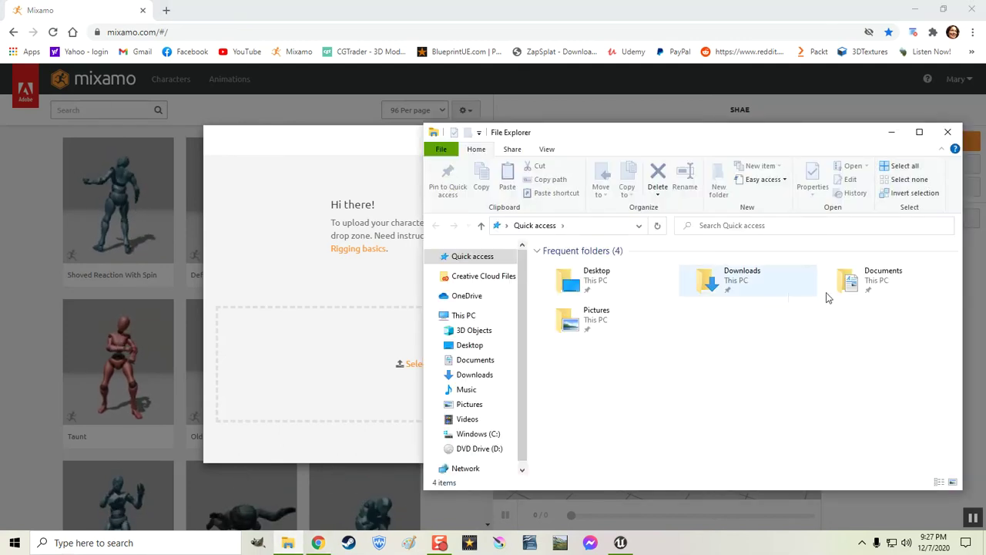
# - Drag LowPolySon from Documents > LOWPOLY_MIXAMORIG onto Mixamo's upload drop zone
pyautogui.click(844, 281)
pyautogui.doubleClick(844, 281)
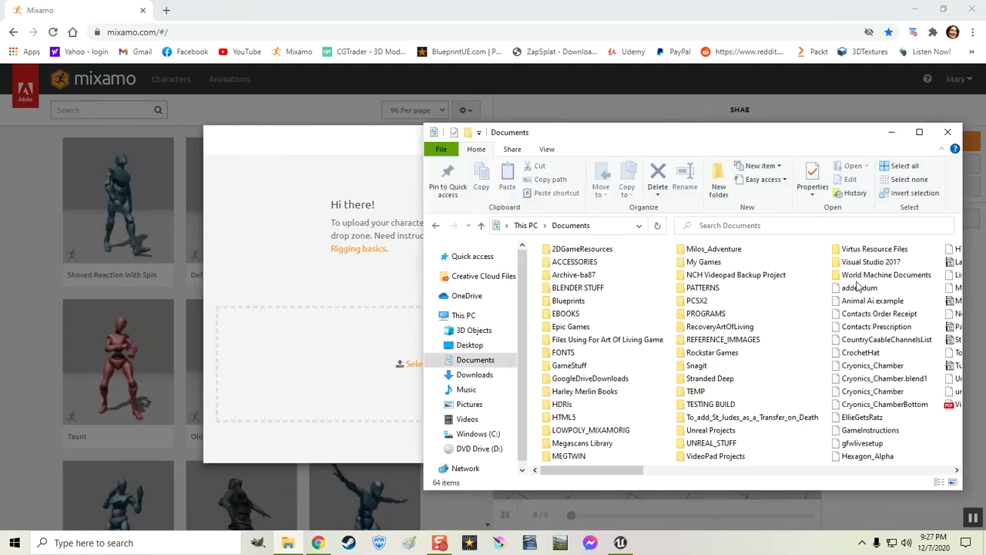
pyautogui.click(586, 432)
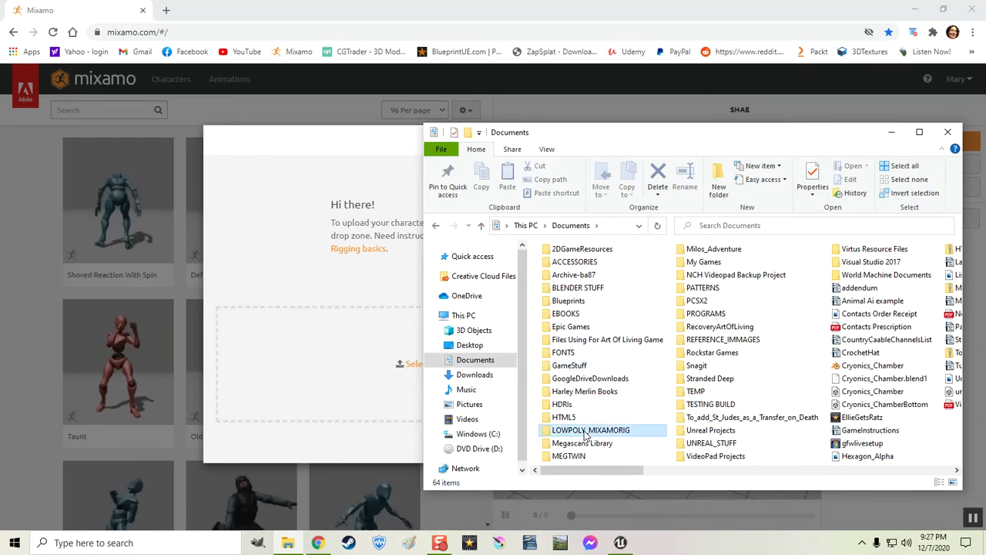
pyautogui.doubleClick(586, 431)
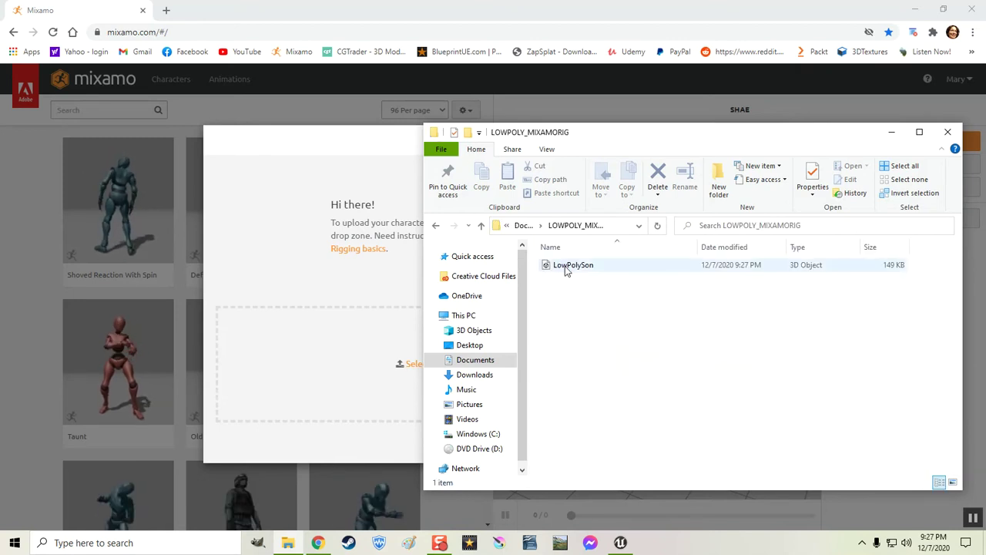
pyautogui.moveTo(568, 267); pyautogui.dragTo(312, 398)
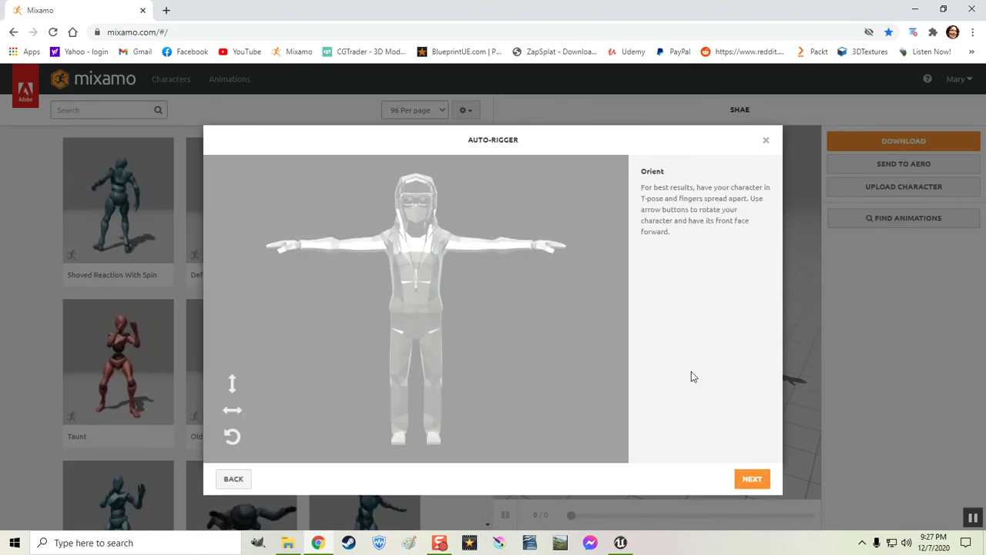
# - Accept the orientation, place chin, wrist, elbow, knee and groin markers, then start rigging
pyautogui.click(753, 480)
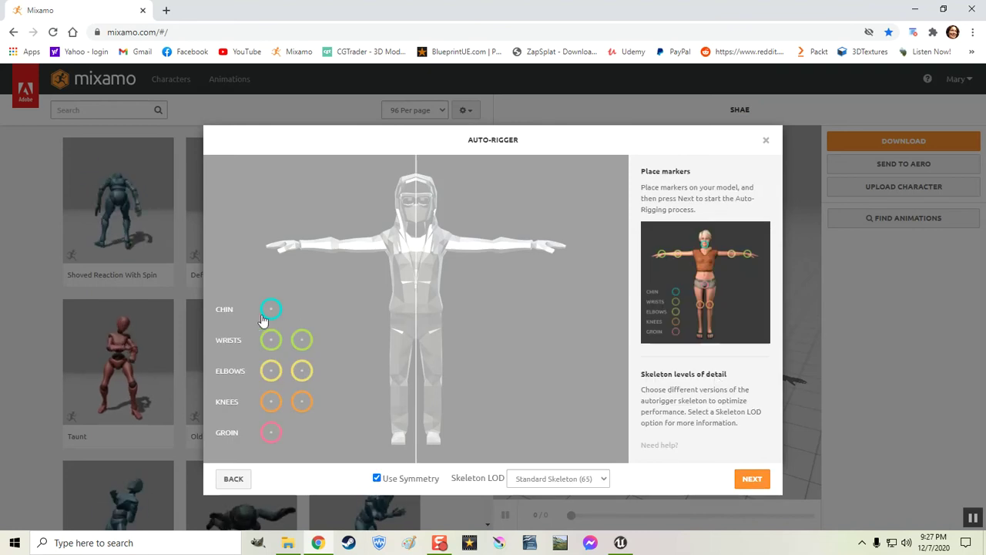
pyautogui.moveTo(271, 311)
pyautogui.mouseDown()
pyautogui.moveTo(434, 209)
pyautogui.moveTo(416, 223)
pyautogui.mouseUp()
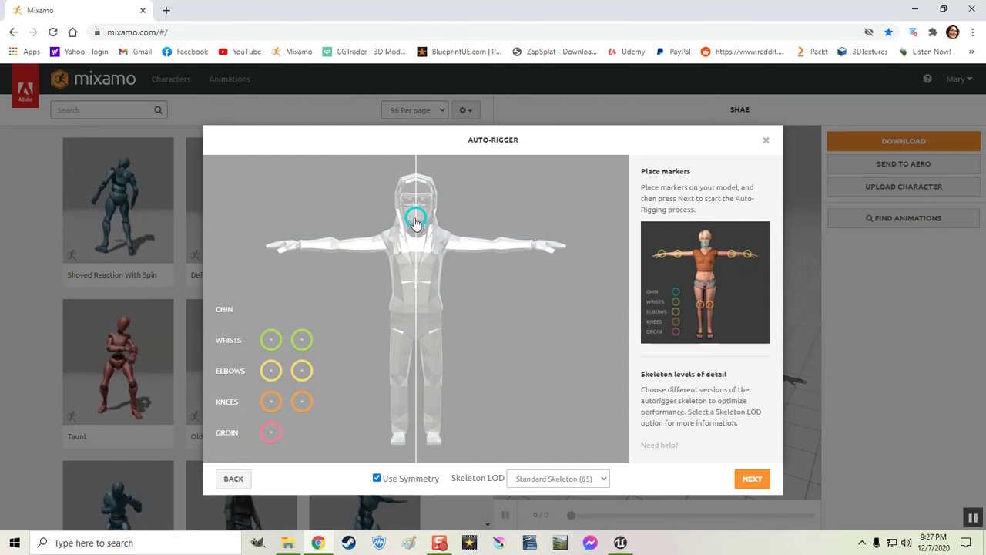
pyautogui.moveTo(272, 343)
pyautogui.mouseDown()
pyautogui.moveTo(298, 289)
pyautogui.moveTo(302, 248)
pyautogui.mouseUp()
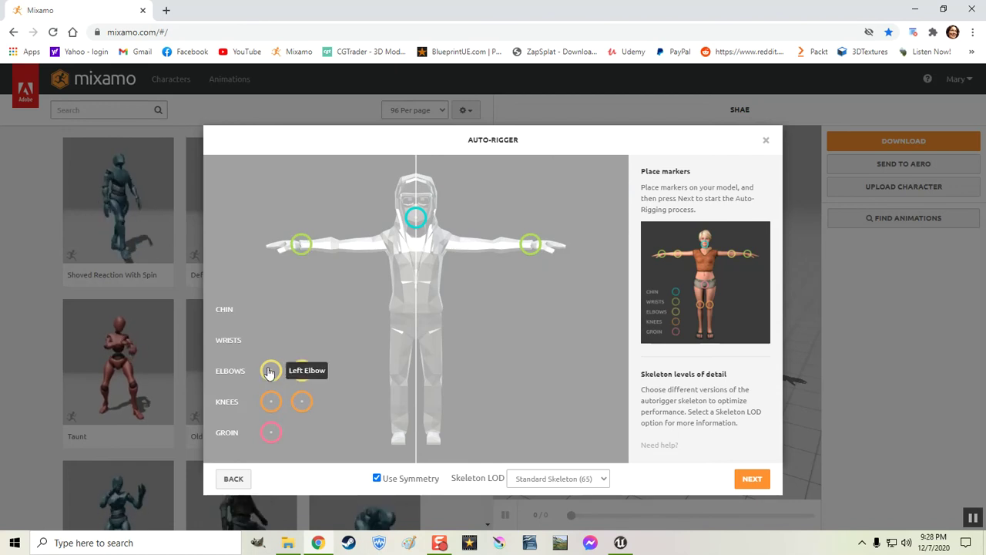
pyautogui.moveTo(271, 370); pyautogui.dragTo(341, 251)
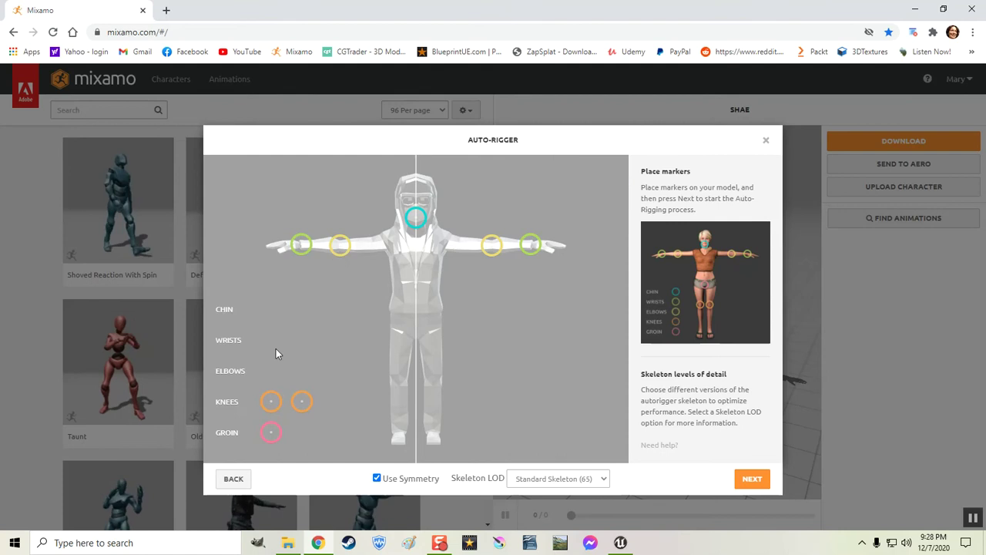
pyautogui.moveTo(270, 402); pyautogui.dragTo(399, 386)
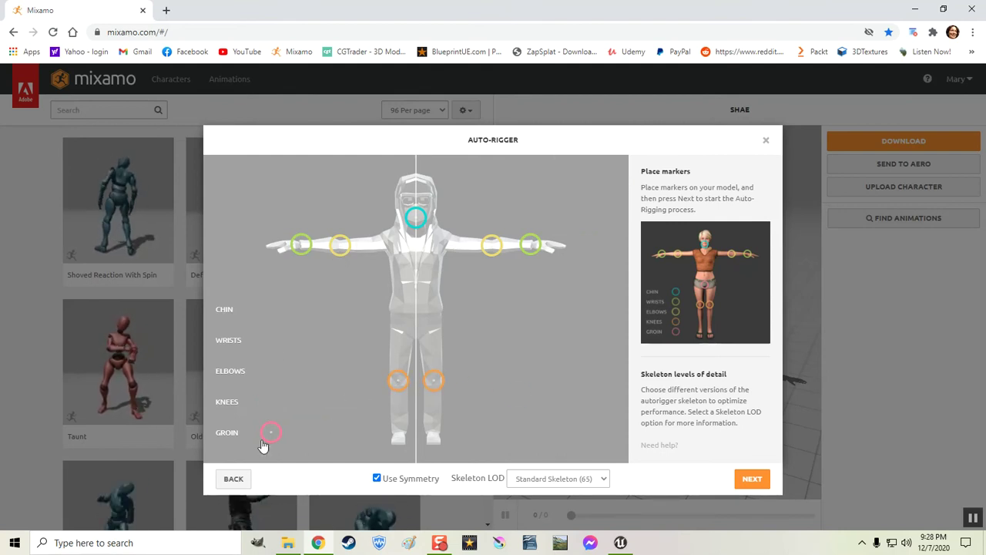
pyautogui.moveTo(270, 432)
pyautogui.mouseDown()
pyautogui.moveTo(397, 337)
pyautogui.moveTo(418, 333)
pyautogui.mouseUp()
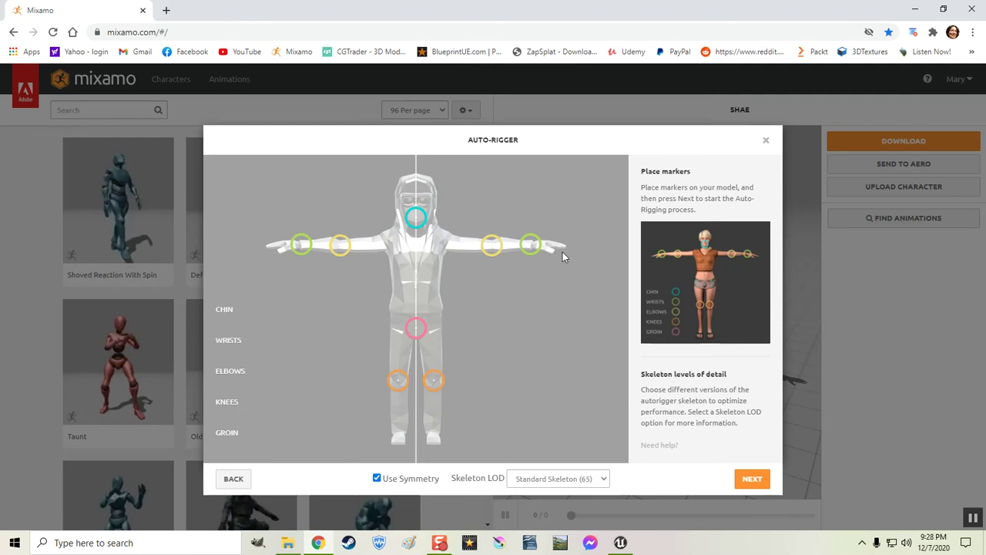
pyautogui.click(751, 479)
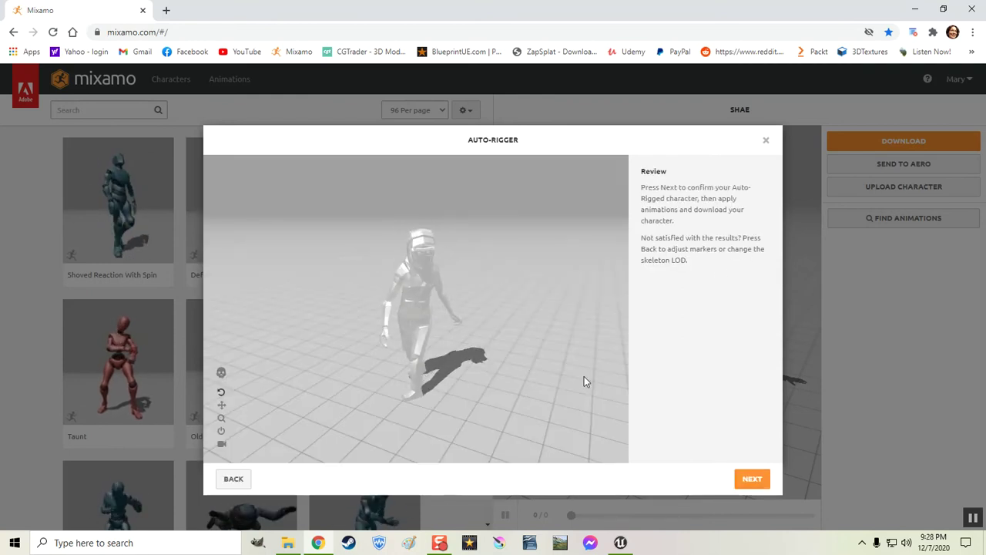
# - Confirm the auto-rigged LOWPOLYSON character on the Review step
pyautogui.click(752, 481)
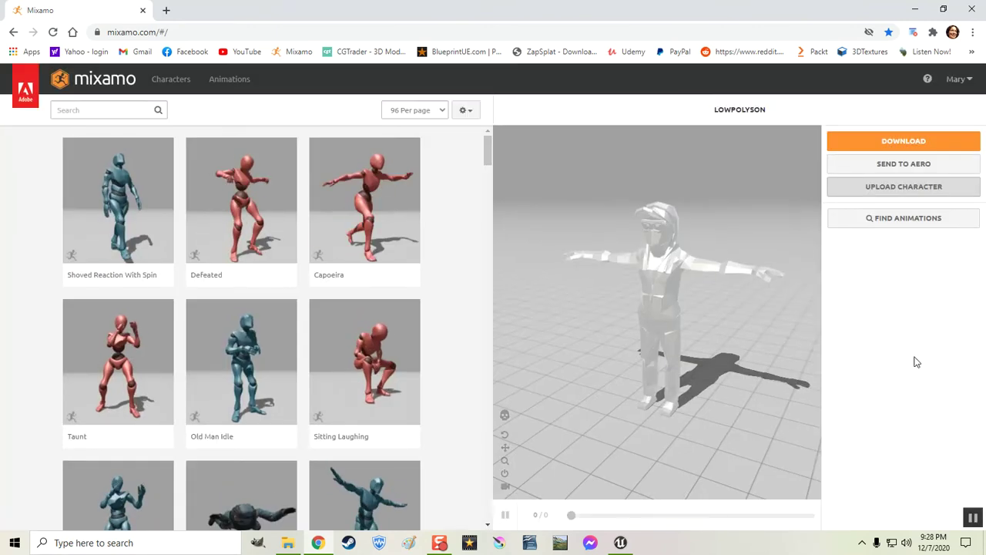
# - Download LowPolySon as a T-pose FBX into a new SON folder in LOWPOLY_MIXAMORIG
pyautogui.click(863, 145)
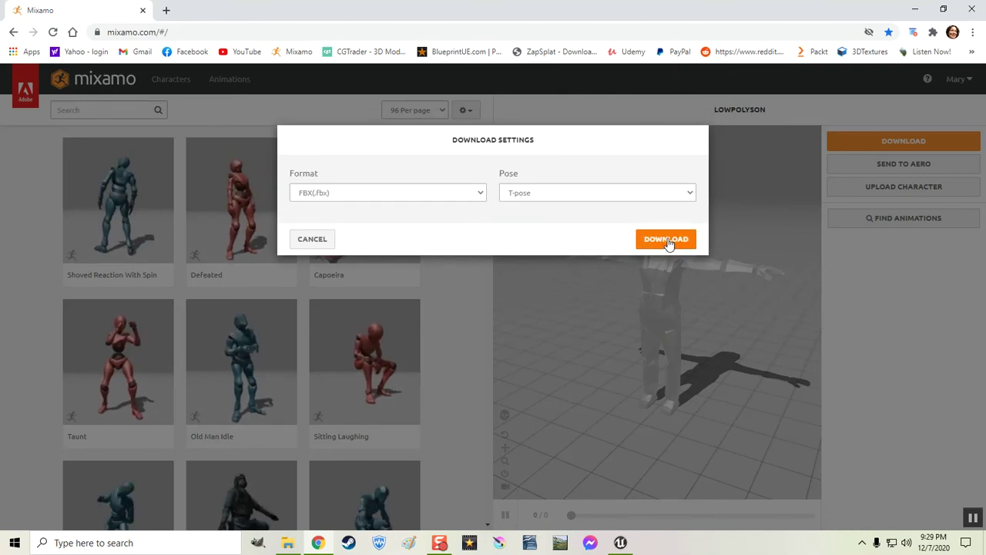
pyautogui.click(667, 241)
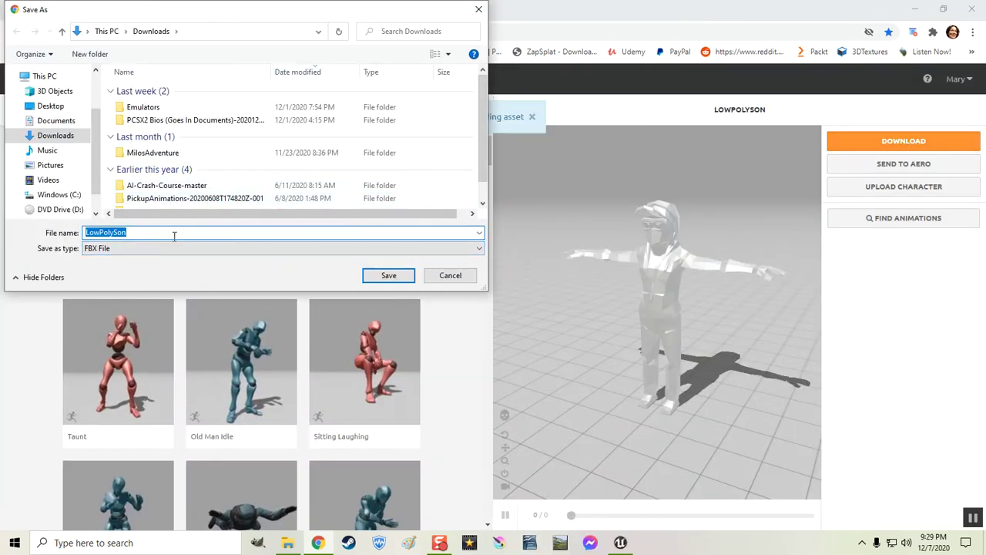
pyautogui.click(56, 120)
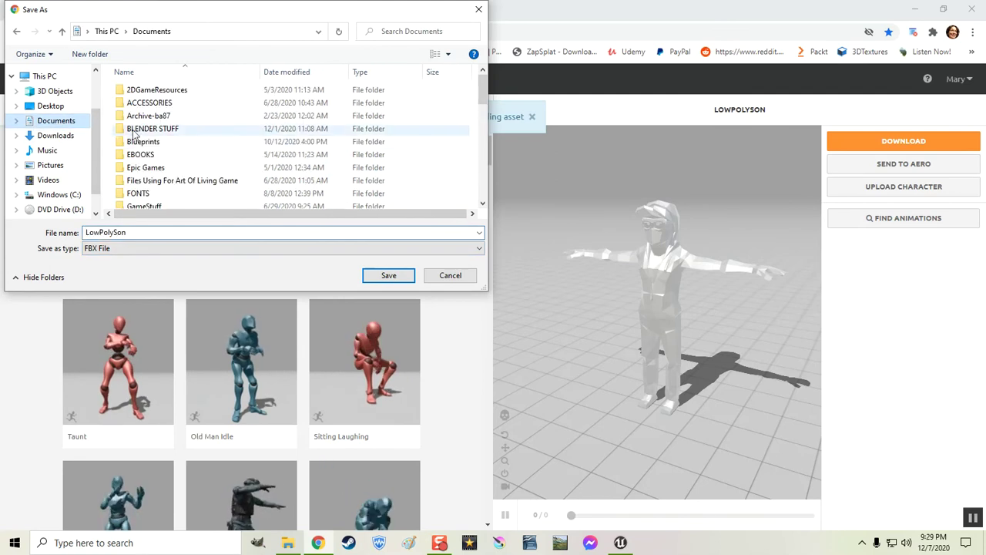
pyautogui.scroll(-2, 174, 152)
pyautogui.scroll(-1, 173, 152)
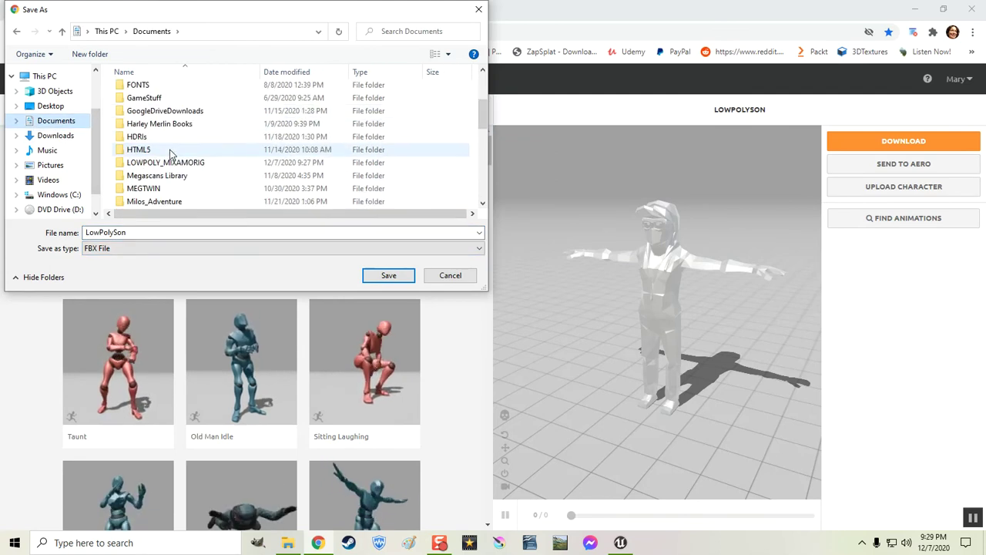
pyautogui.doubleClick(148, 163)
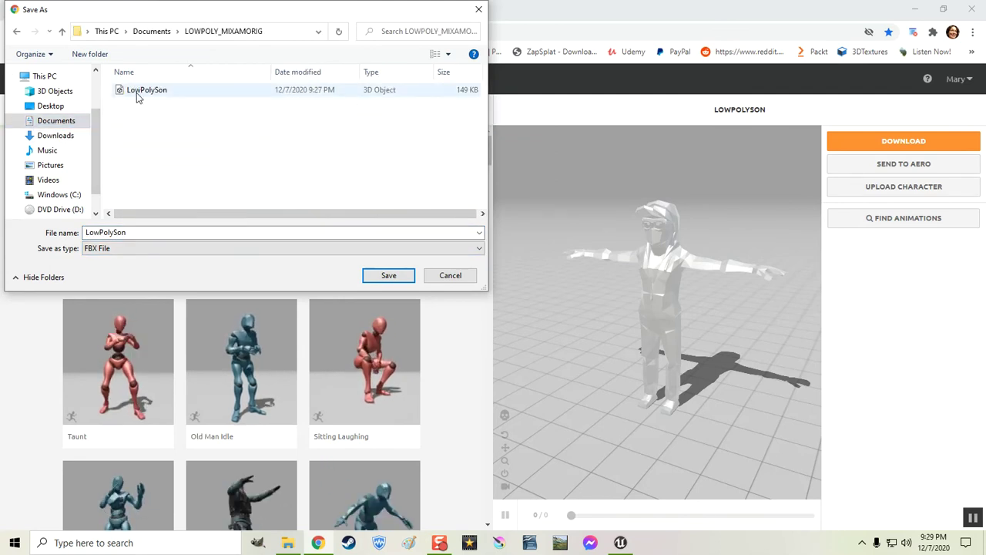
pyautogui.click(81, 55)
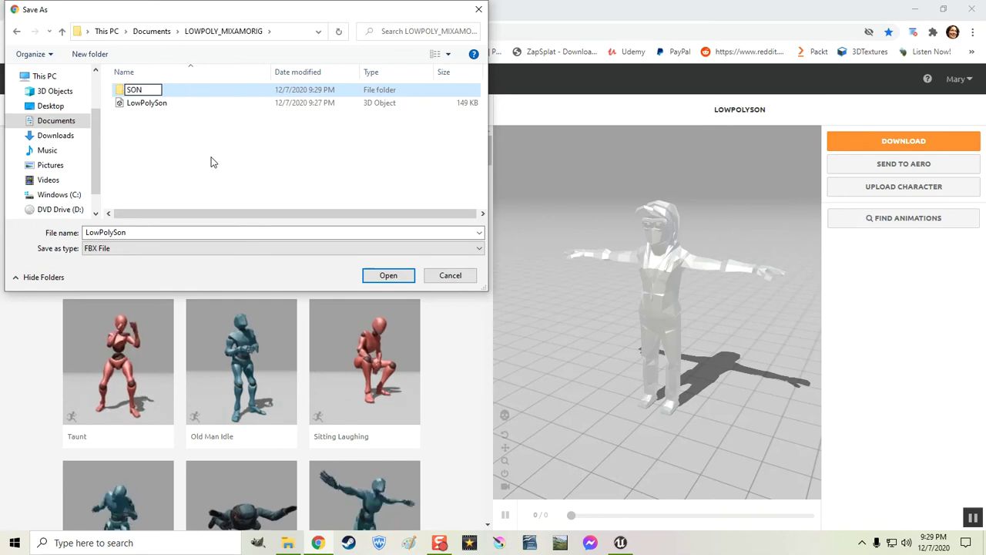
pyautogui.press('Return')
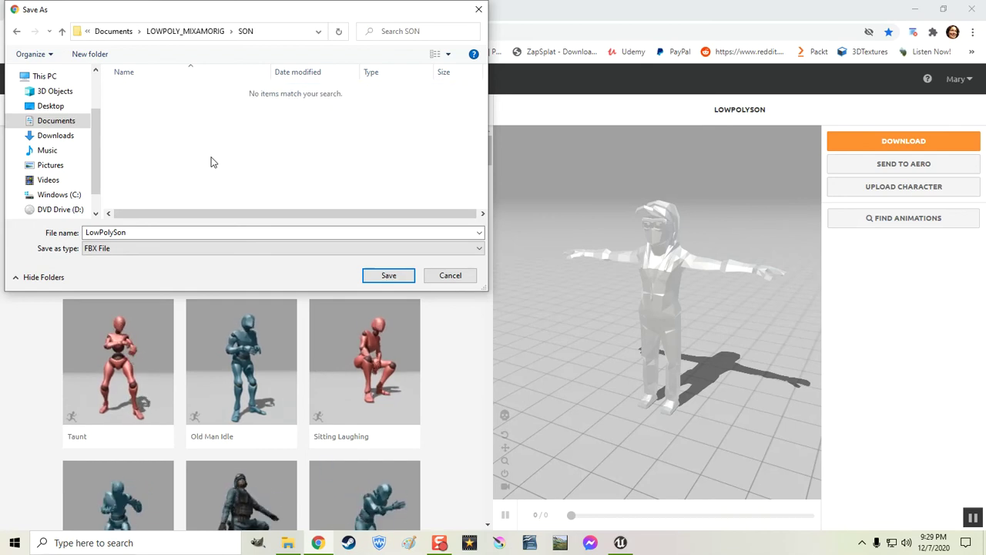
pyautogui.click(383, 278)
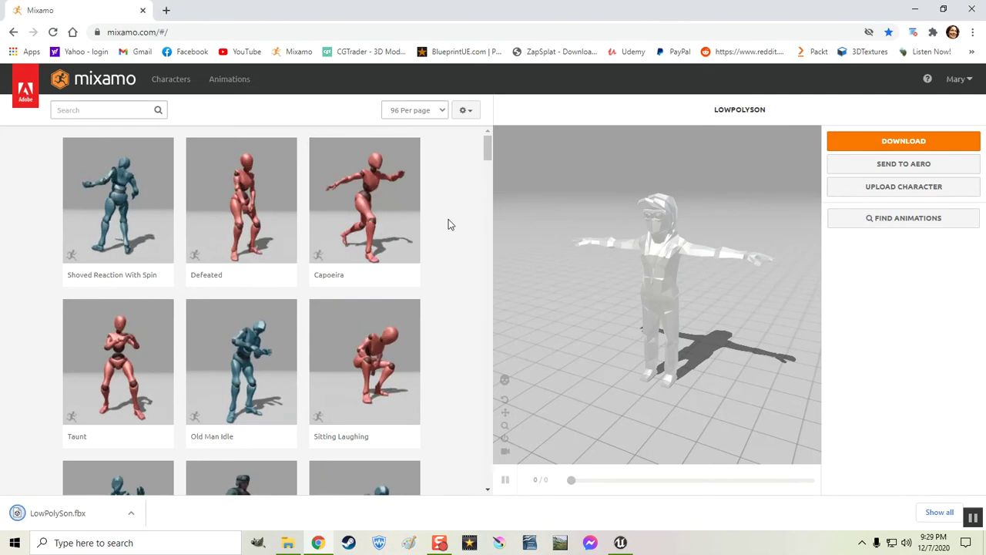
# - Search the animation library for 'idle' and apply the Idle animation to LOWPOLYSON
pyautogui.click(223, 83)
pyautogui.click(66, 107)
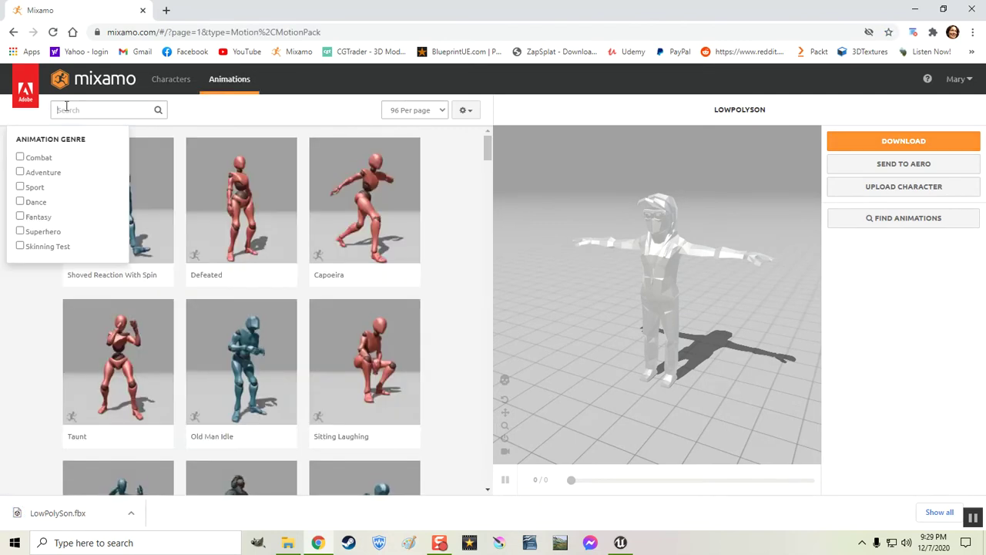
pyautogui.write('idle')
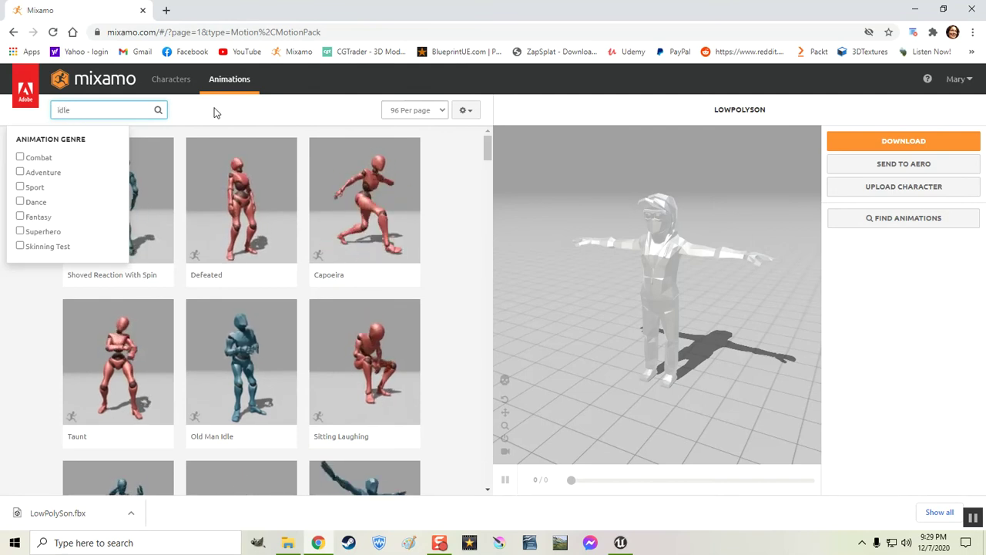
pyautogui.press('Return')
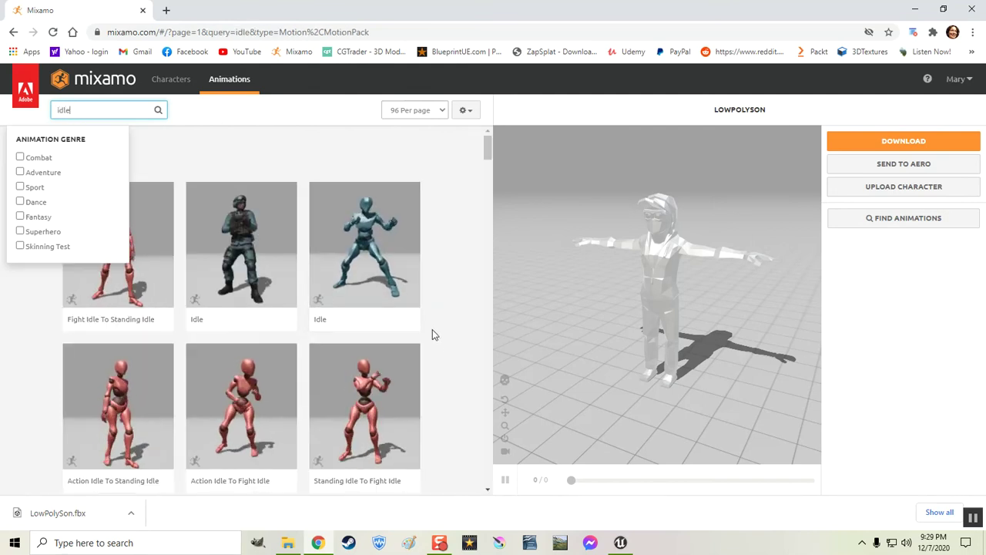
pyautogui.scroll(-2, 433, 329)
pyautogui.scroll(-3, 439, 324)
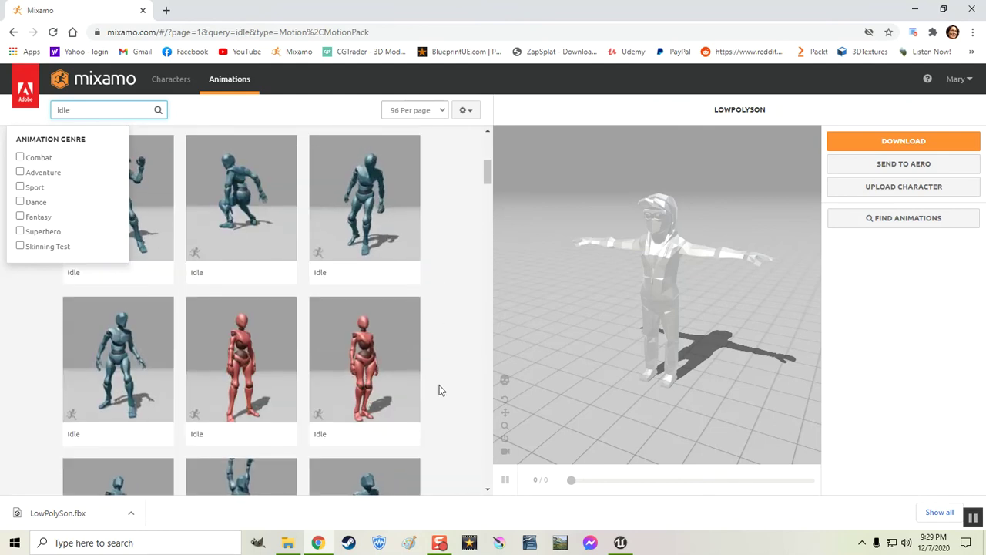
pyautogui.click(116, 431)
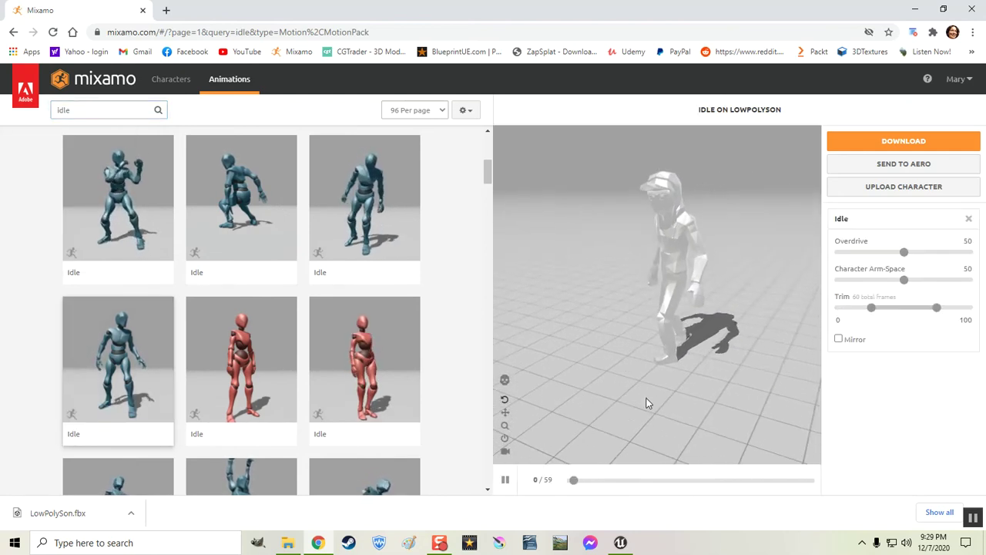
pyautogui.moveTo(648, 401); pyautogui.dragTo(684, 395)
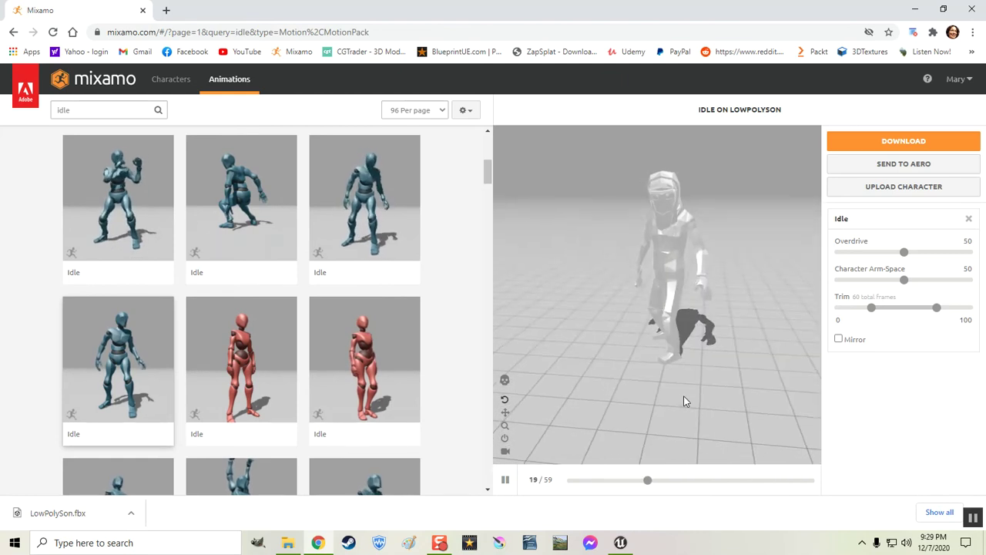
# - Download Idle without skin as Idle.fbx into a new Anims folder inside SON
pyautogui.click(860, 142)
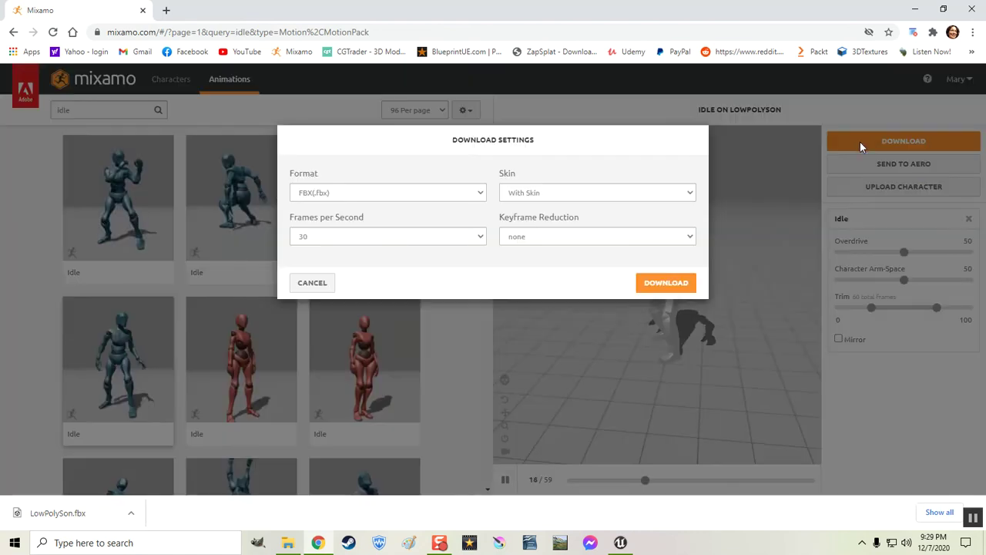
pyautogui.click(693, 193)
pyautogui.click(545, 217)
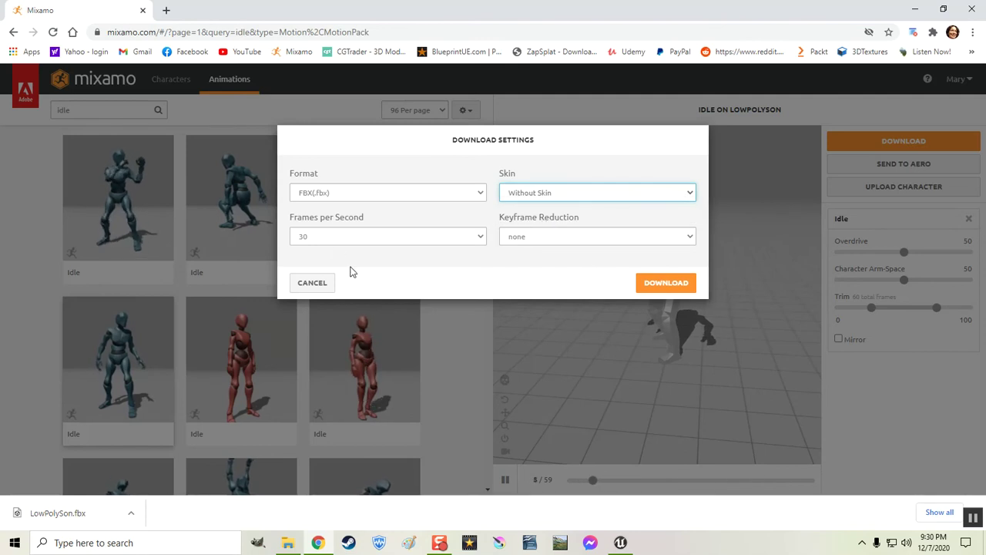
pyautogui.click(668, 283)
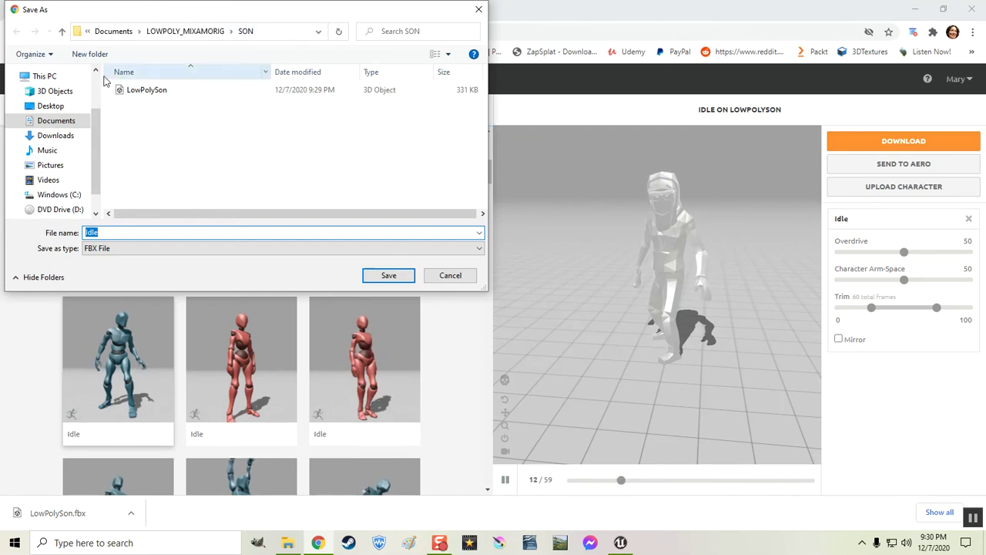
pyautogui.click(88, 56)
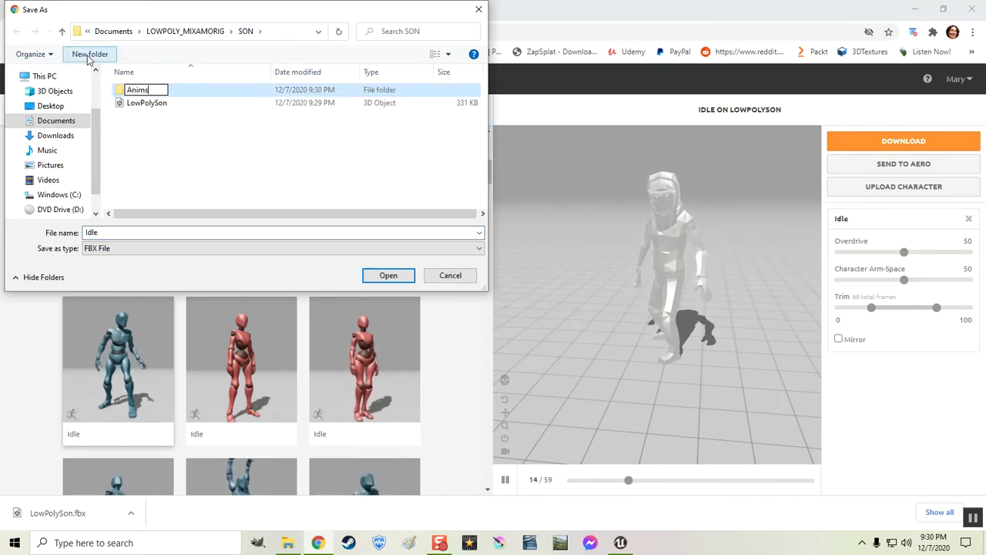
pyautogui.press('Return')
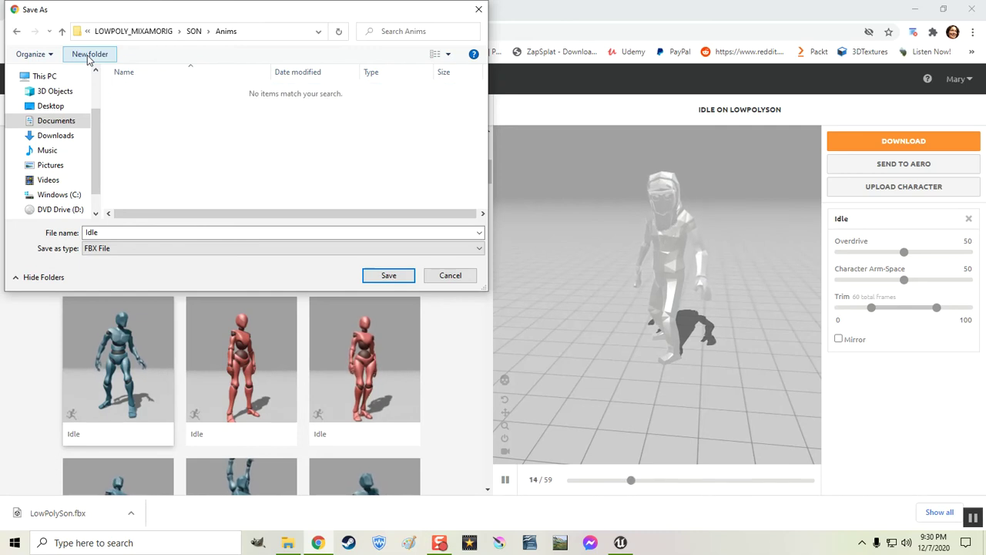
pyautogui.click(387, 275)
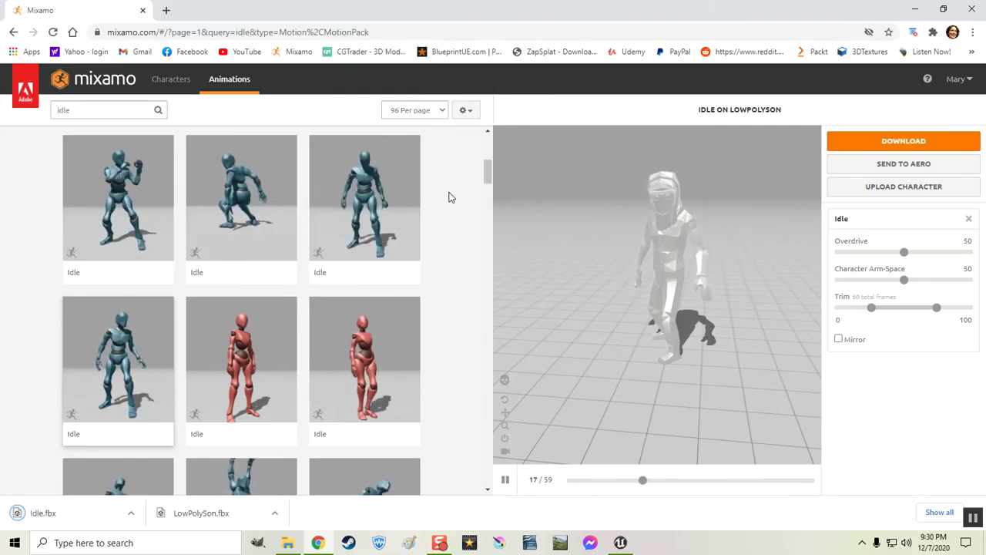
pyautogui.doubleClick(73, 109)
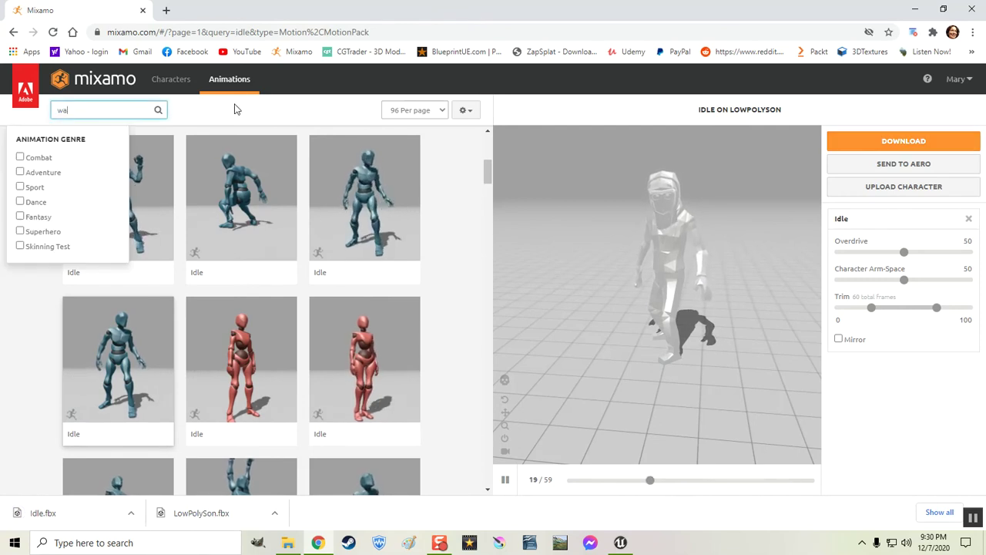
# - Search for 'walk' and apply the Walking animation with In Place enabled
pyautogui.write('walk')
pyautogui.press('Return')
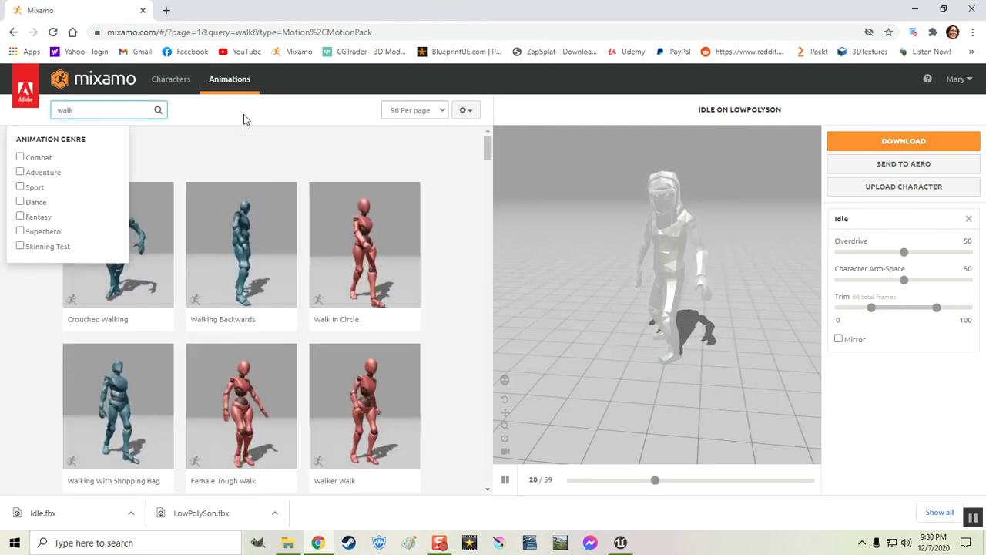
pyautogui.scroll(-1, 445, 313)
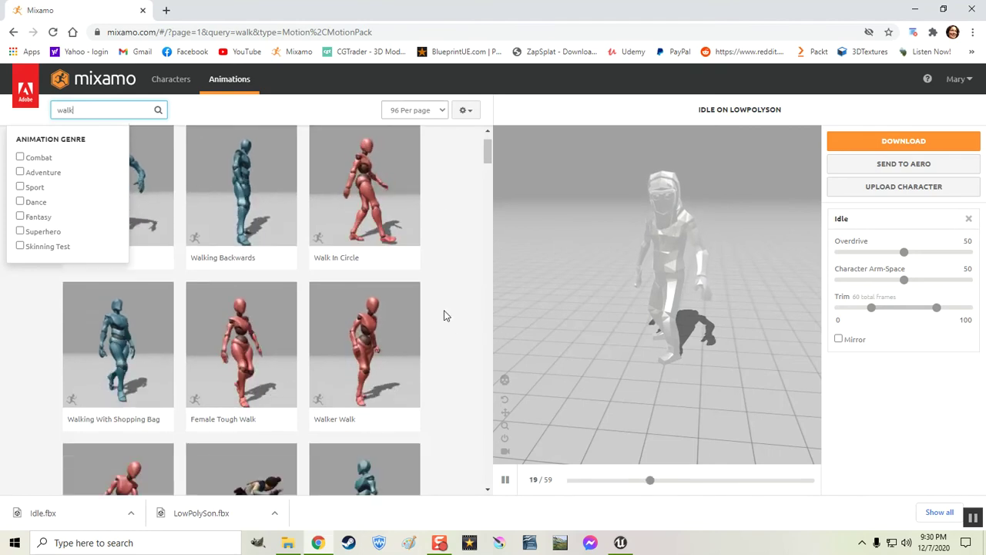
pyautogui.scroll(-2, 439, 294)
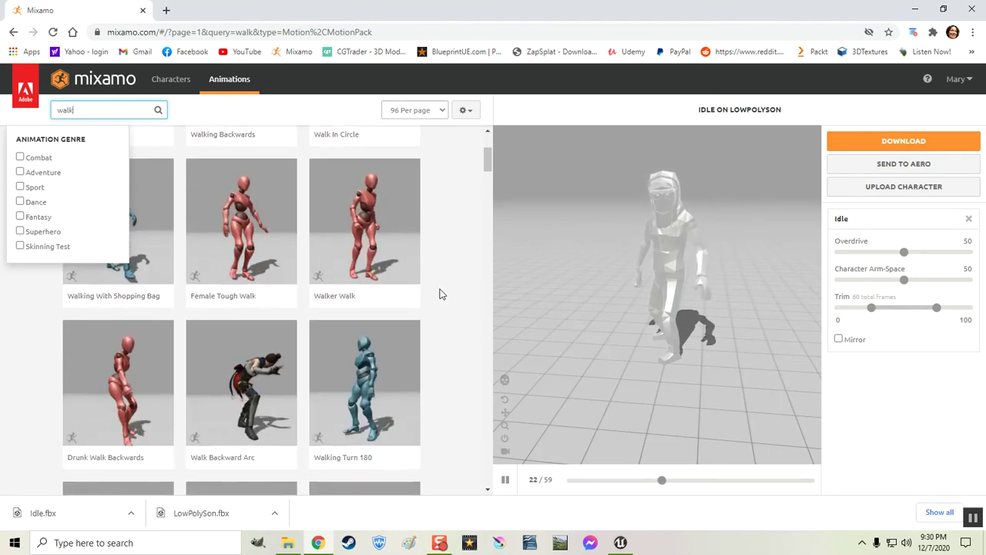
pyautogui.scroll(-3, 444, 300)
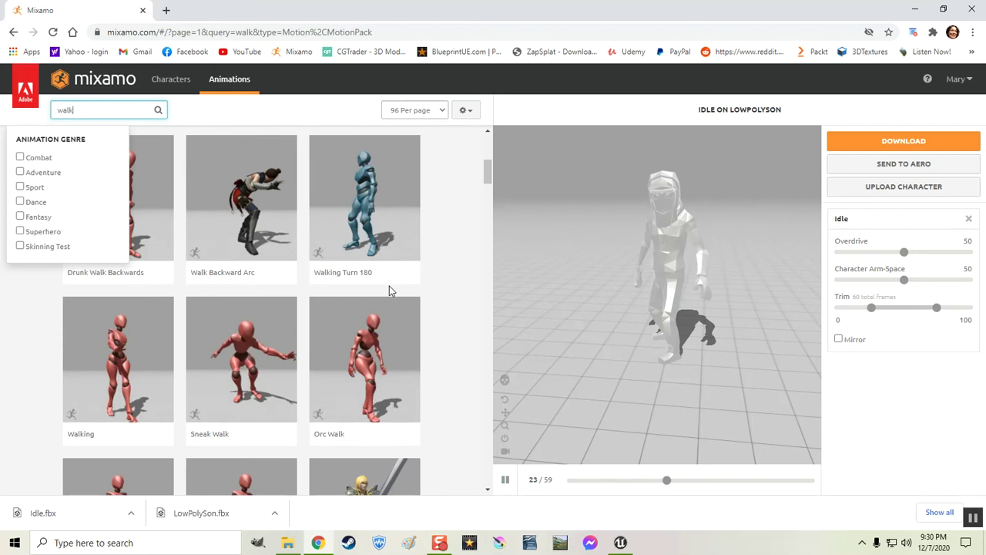
pyautogui.click(14, 279)
pyautogui.scroll(-2, 438, 259)
pyautogui.scroll(-1, 440, 247)
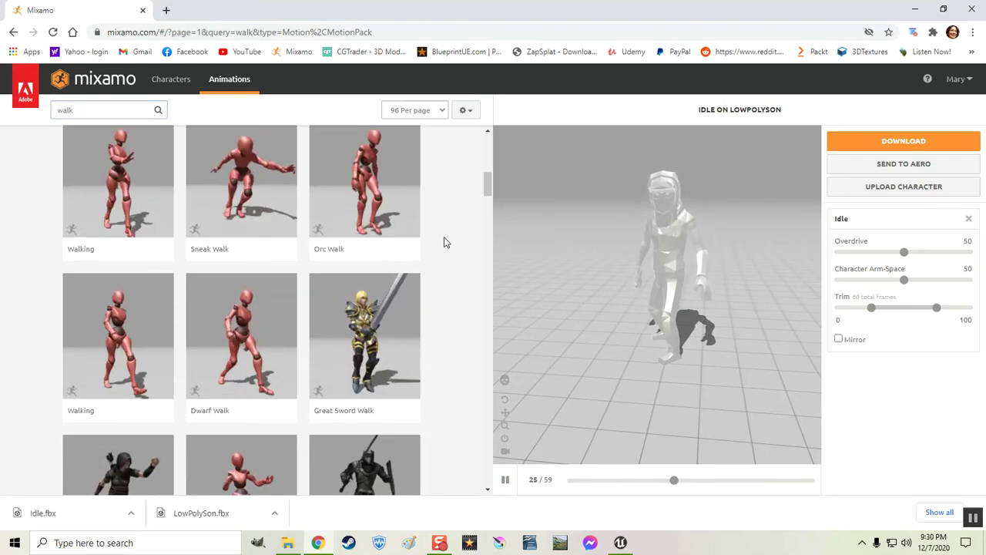
pyautogui.scroll(-5, 447, 245)
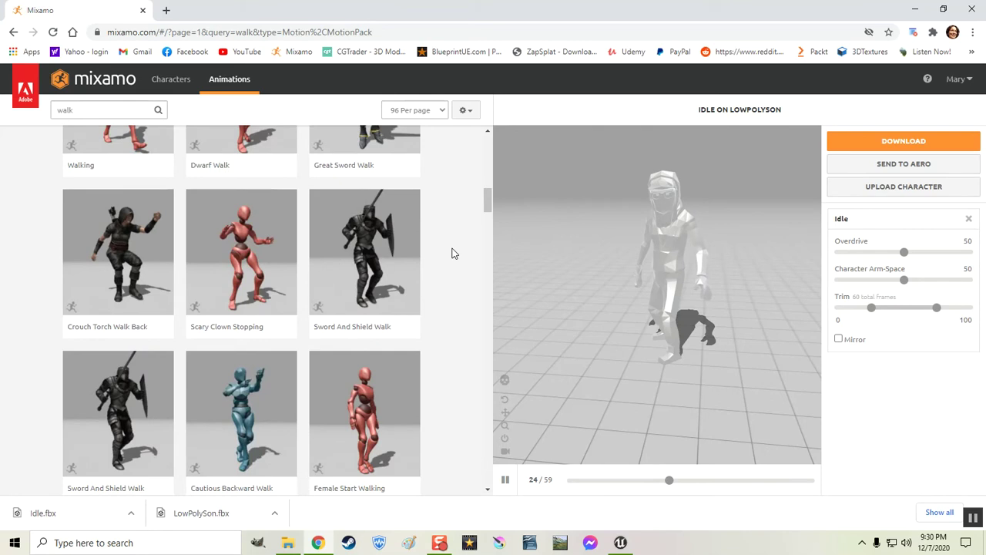
pyautogui.scroll(-3, 453, 253)
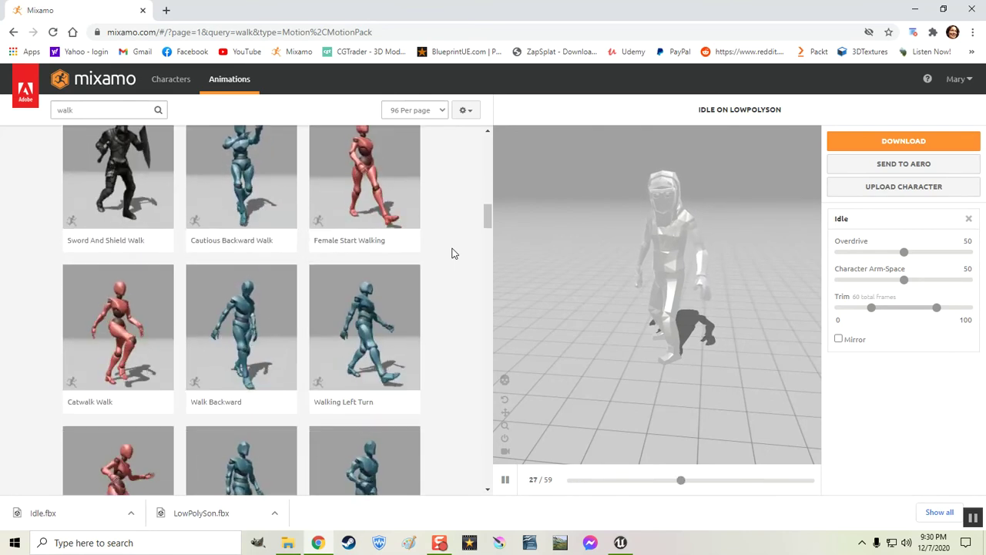
pyautogui.scroll(-1, 453, 254)
pyautogui.scroll(-2, 453, 254)
pyautogui.scroll(-1, 454, 252)
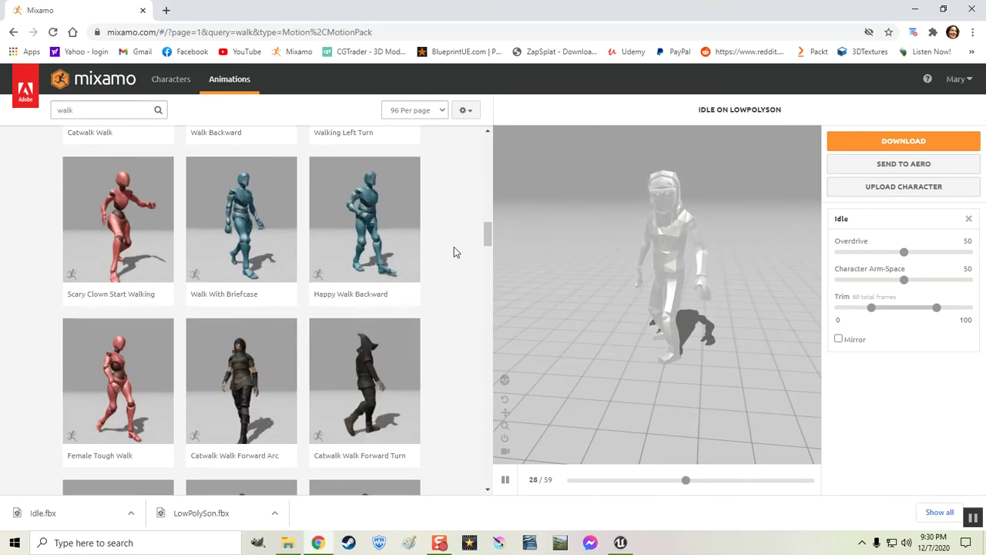
pyautogui.scroll(-3, 454, 252)
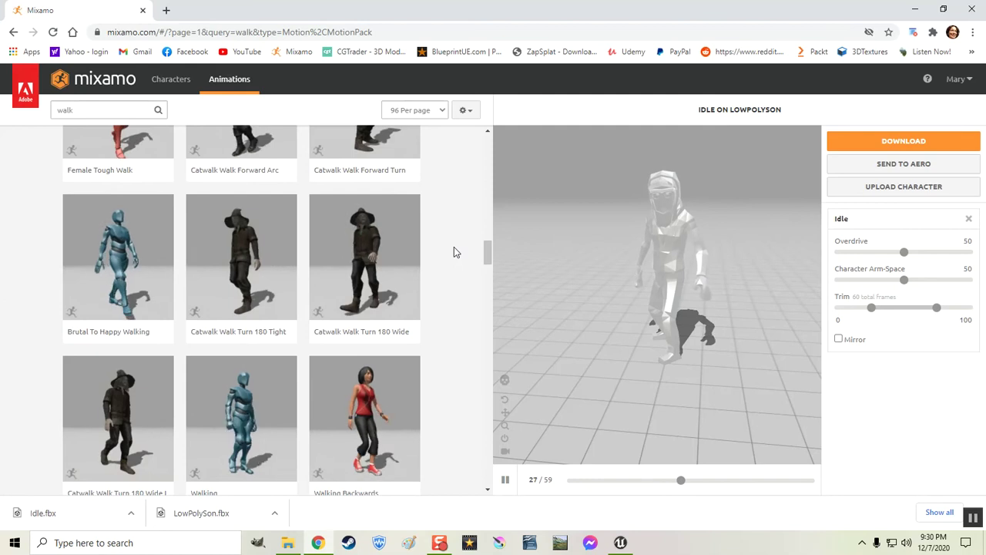
pyautogui.scroll(-2, 455, 249)
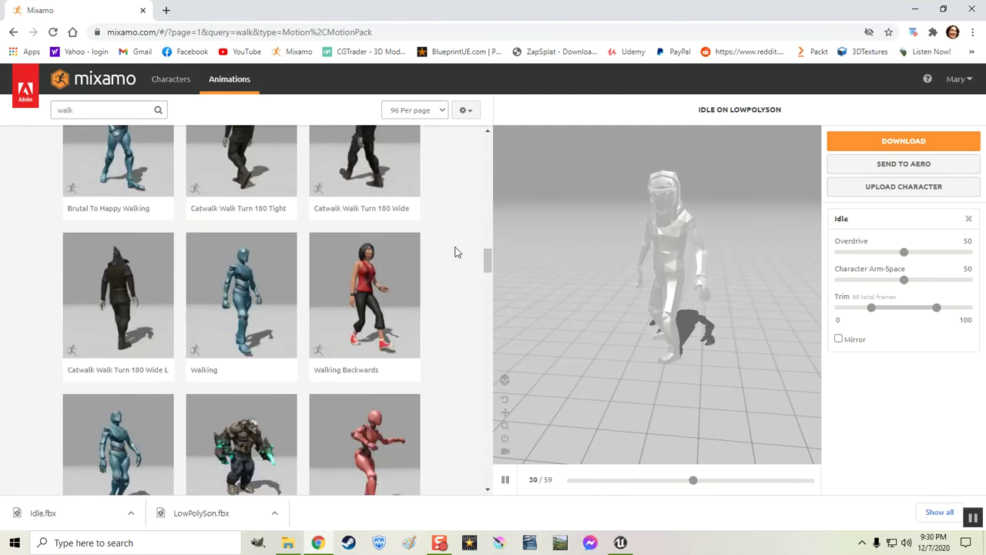
pyautogui.click(234, 366)
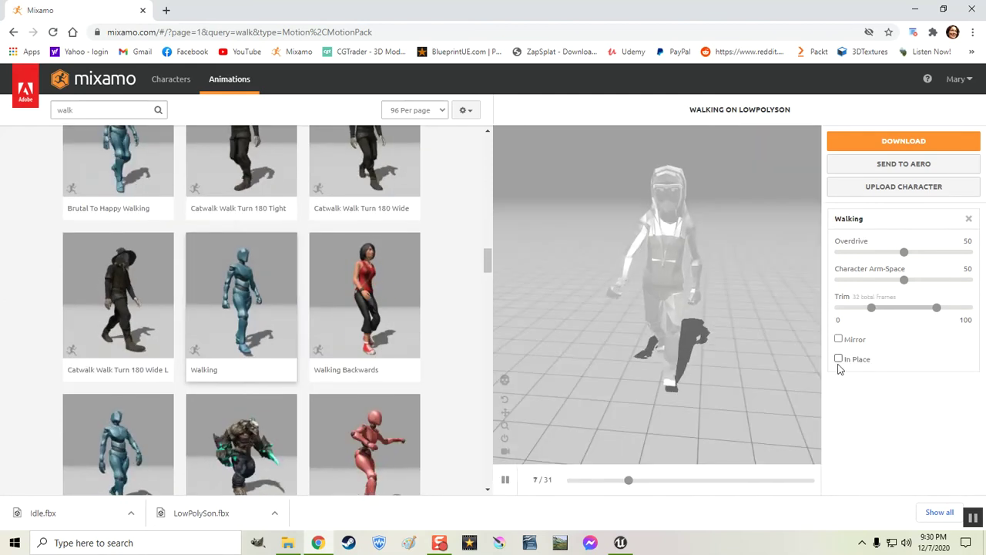
pyautogui.click(839, 360)
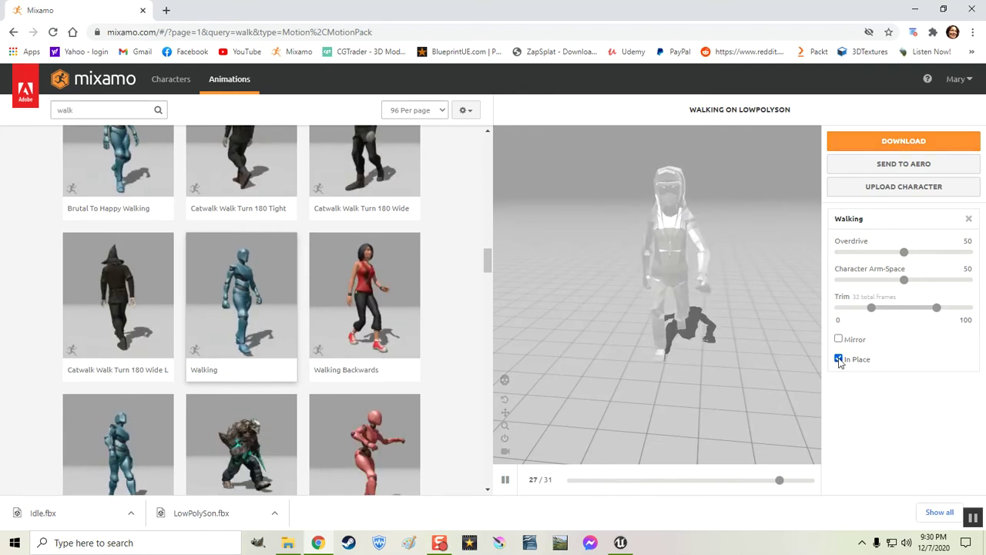
# - Download the Walking animation as Walking.fbx into the Anims folder
pyautogui.click(876, 144)
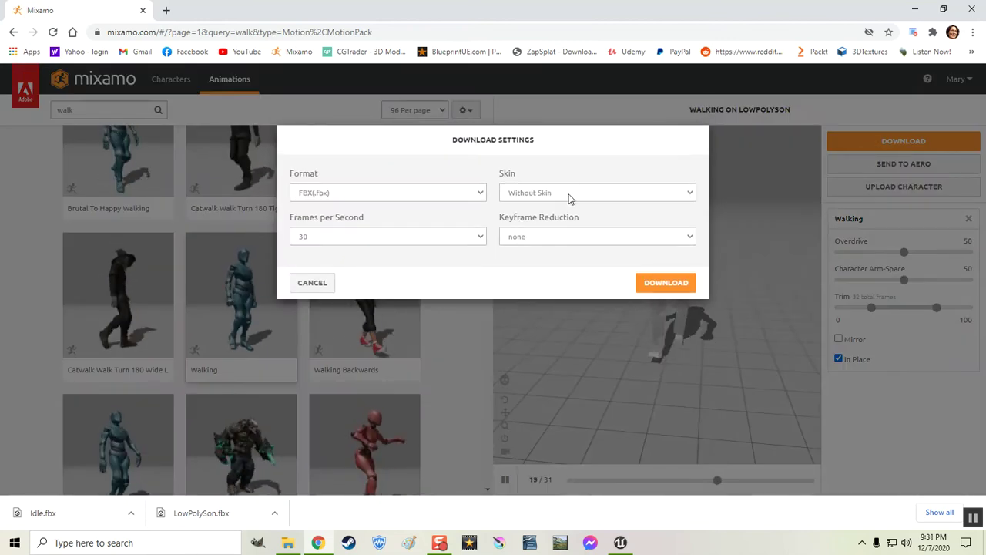
pyautogui.click(666, 283)
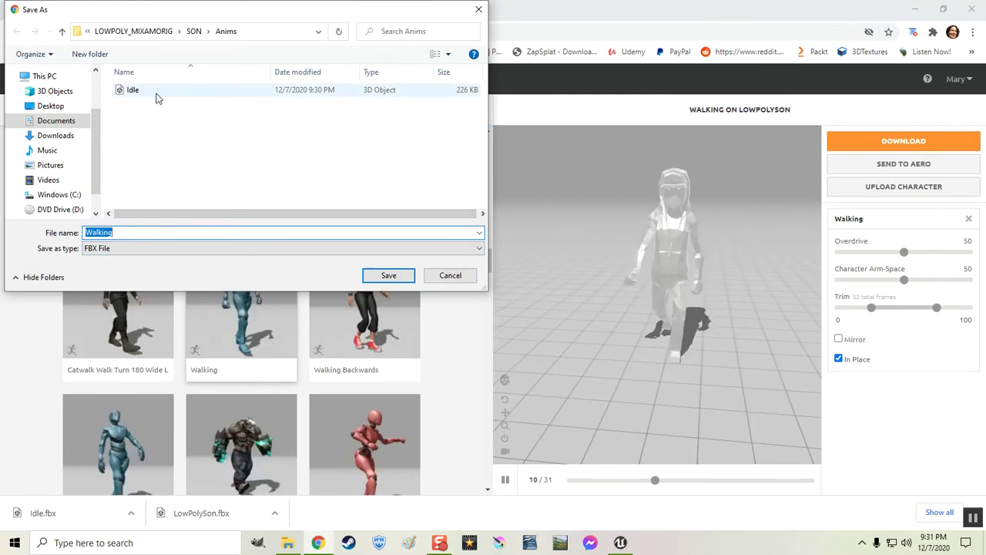
pyautogui.click(389, 276)
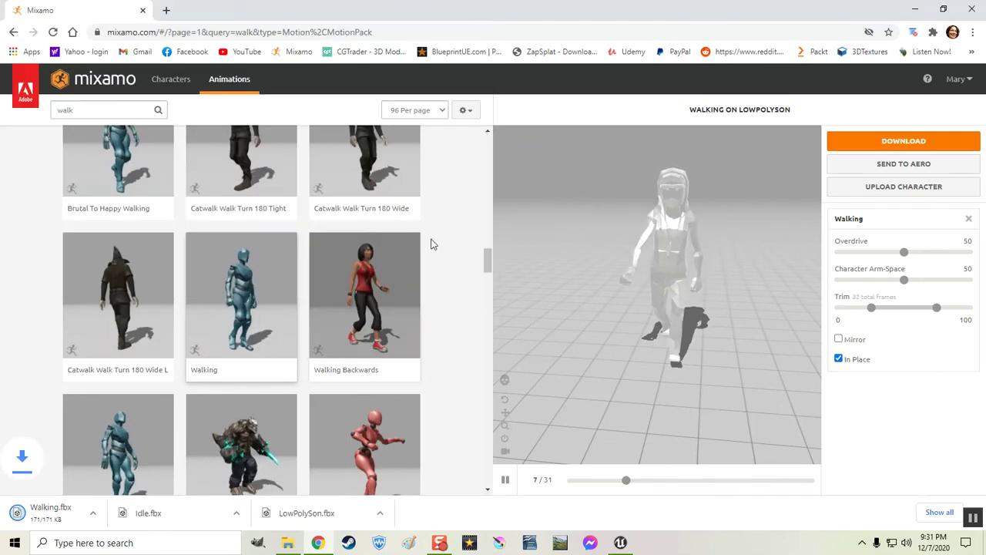
pyautogui.click(94, 109)
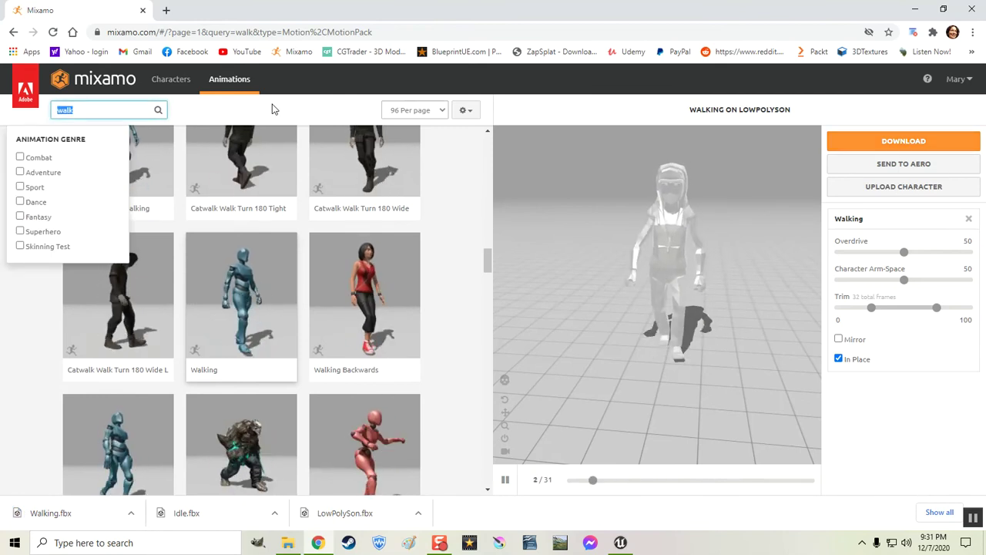
# - Search for 'jump' and browse results such as Jump, Running Jump and Standing Jump
pyautogui.write('jump')
pyautogui.press('Return')
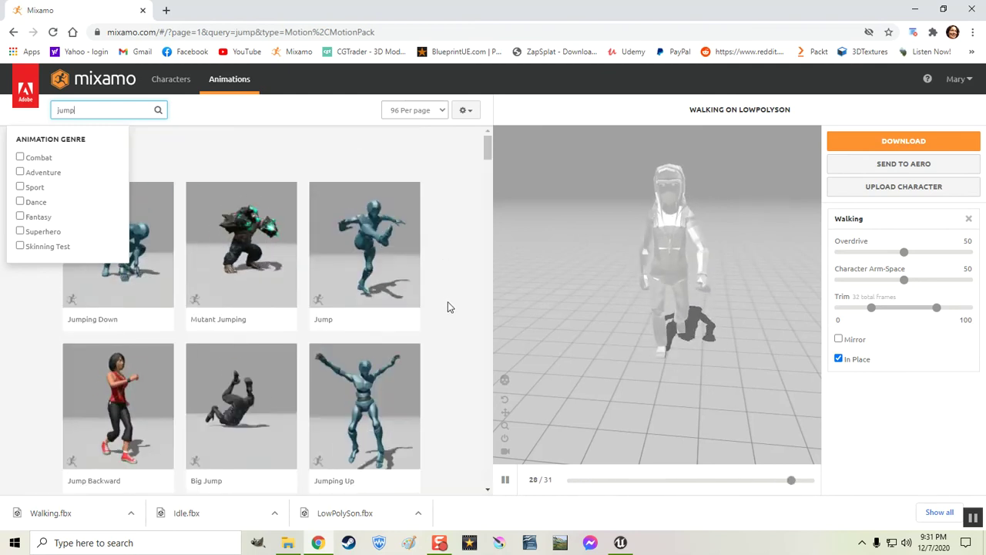
pyautogui.scroll(-4, 449, 304)
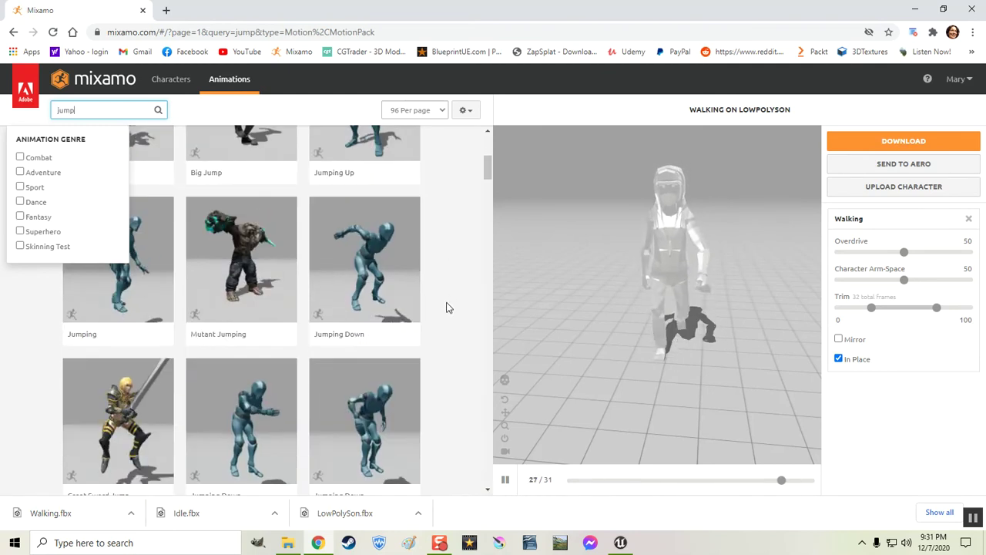
pyautogui.click(9, 291)
pyautogui.scroll(-4, 427, 332)
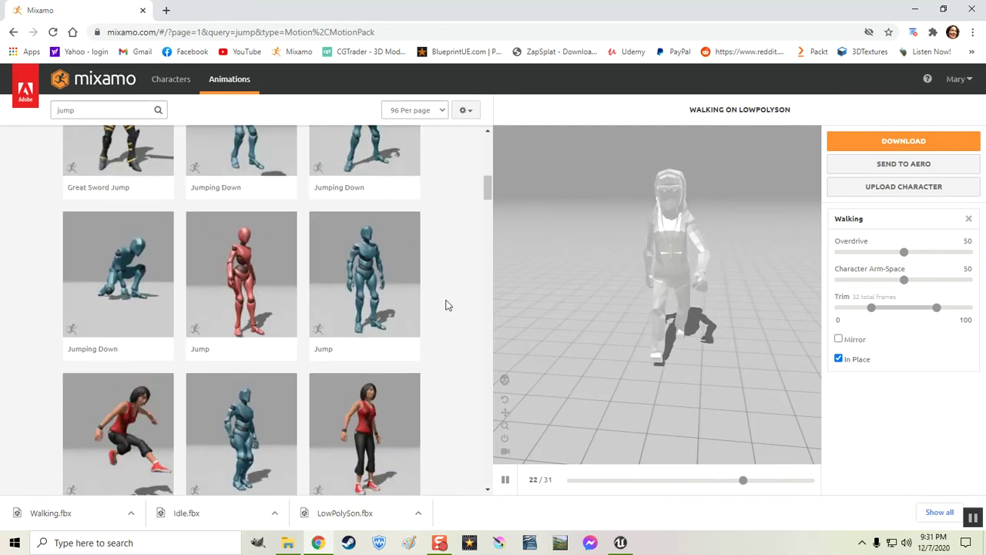
pyautogui.scroll(-5, 450, 316)
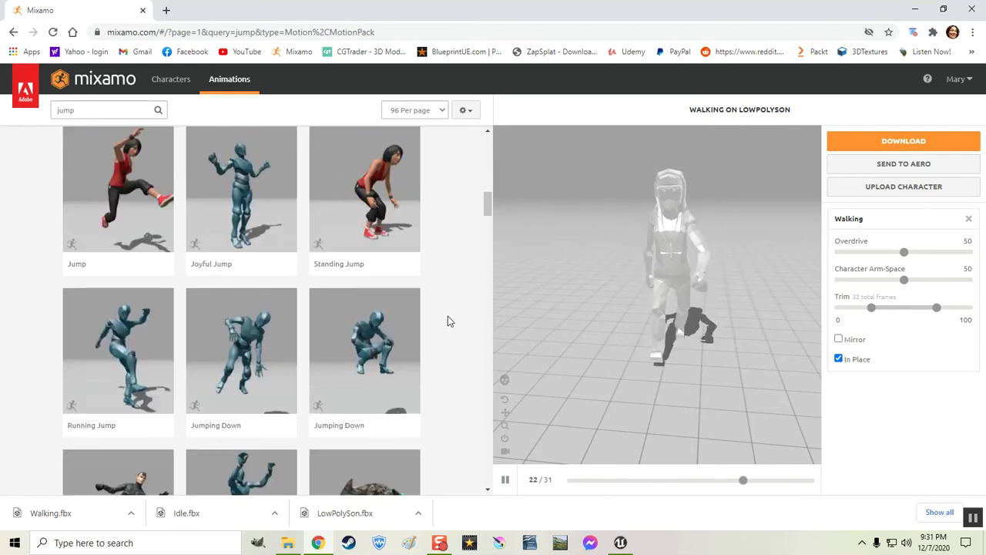
pyautogui.scroll(-2, 450, 321)
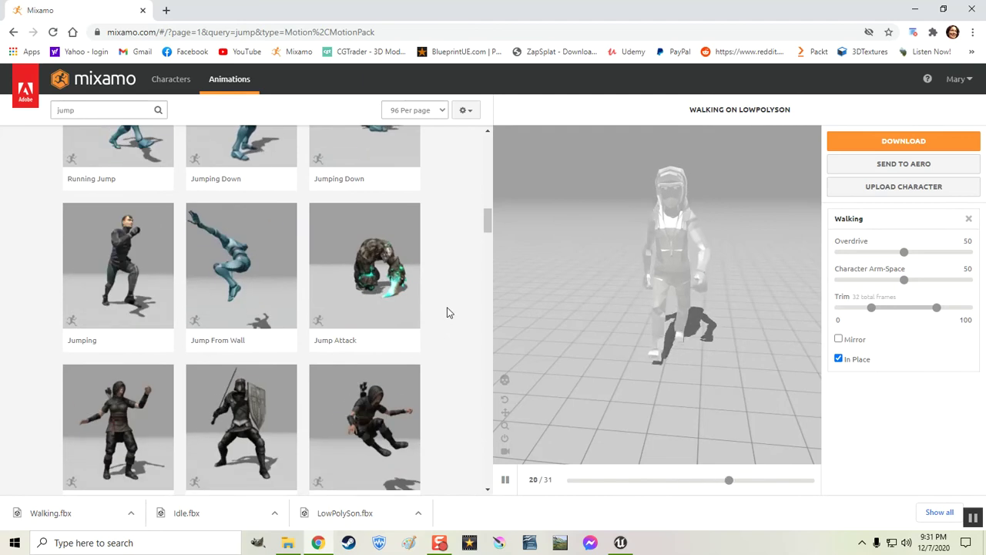
pyautogui.scroll(-2, 448, 316)
pyautogui.scroll(-3, 448, 314)
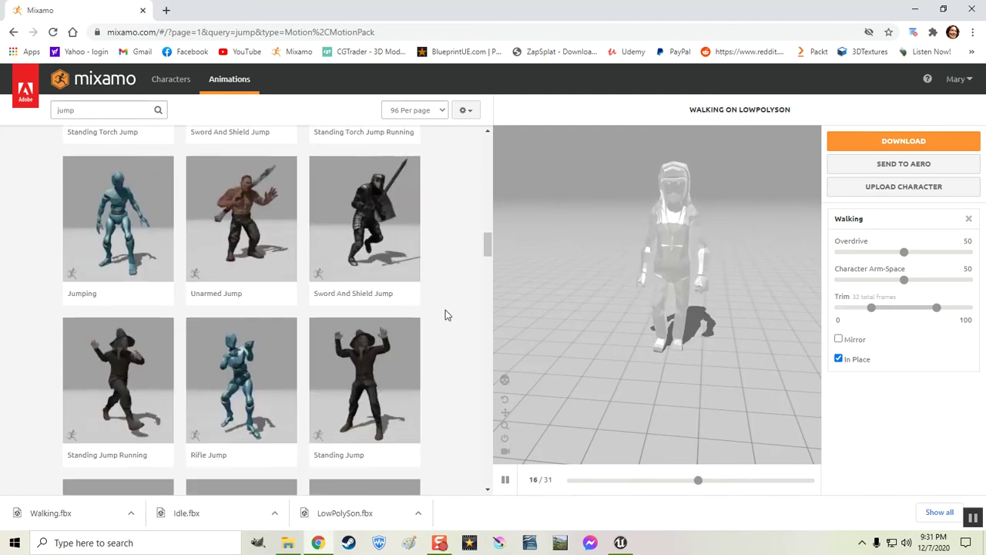
pyautogui.scroll(-1, 448, 314)
pyautogui.scroll(-1, 446, 314)
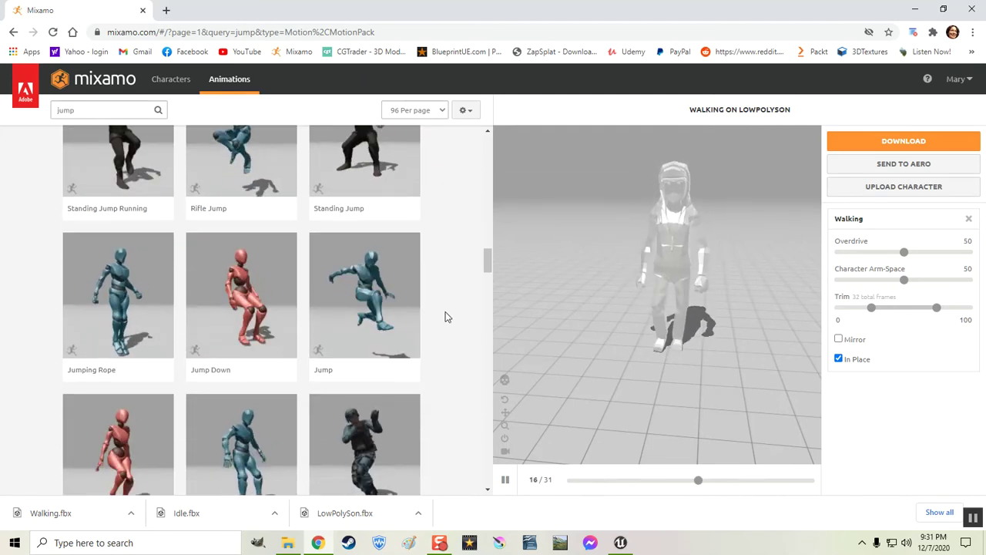
# - Apply Jump with In Place enabled and download it as Jump.fbx into Anims
pyautogui.click(357, 365)
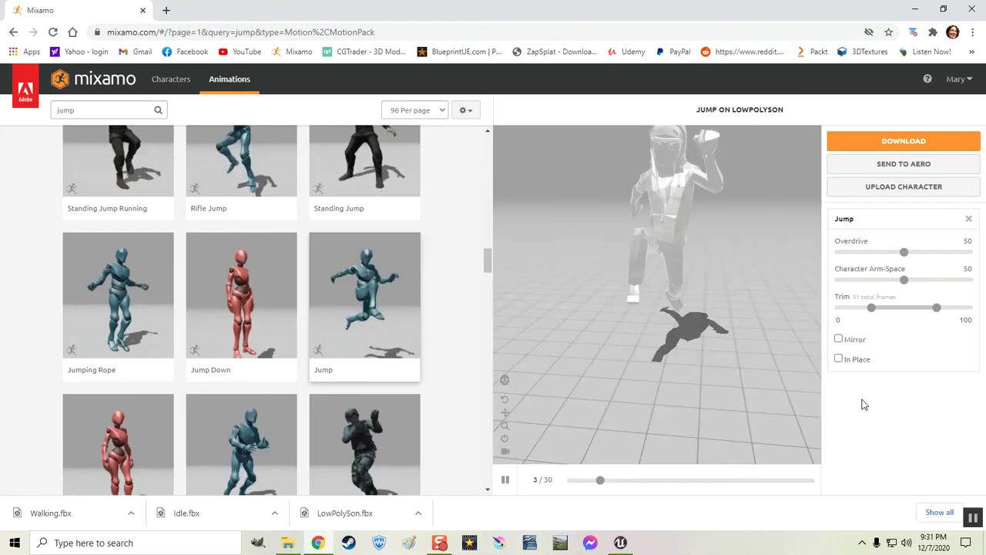
pyautogui.click(839, 360)
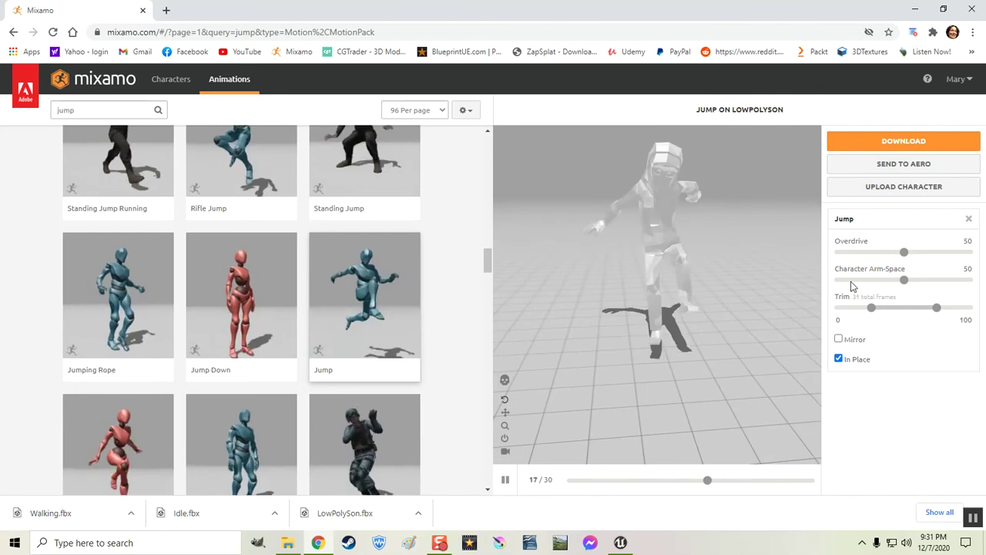
pyautogui.click(899, 141)
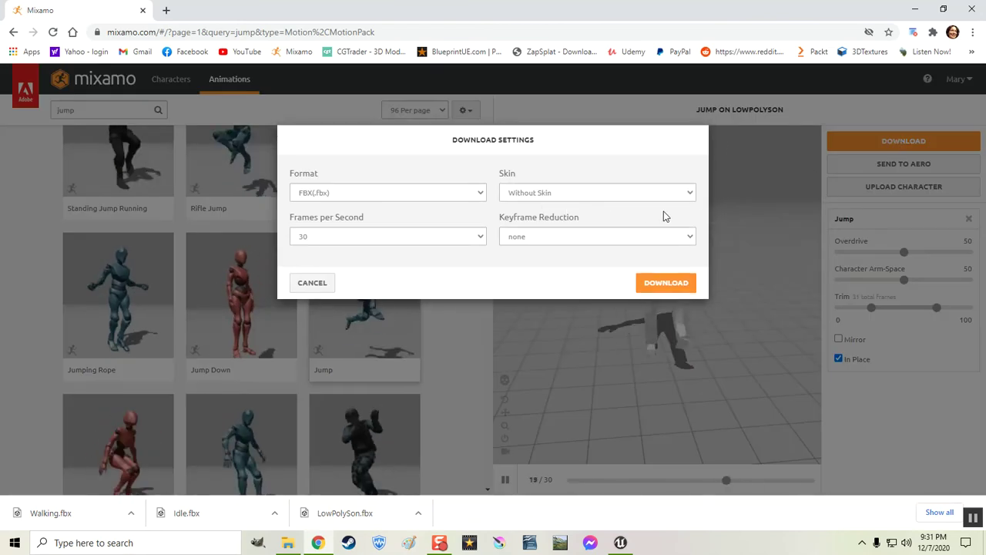
pyautogui.click(653, 286)
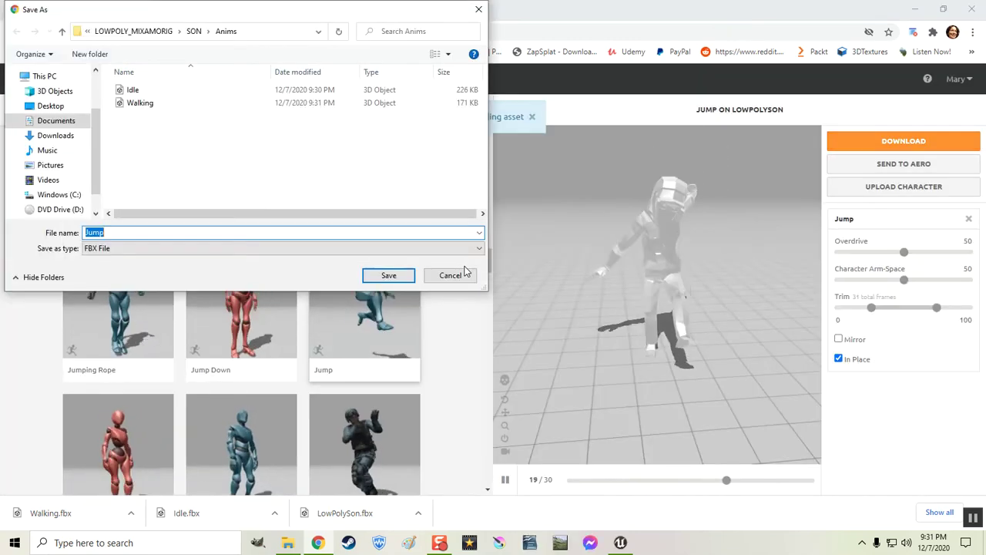
pyautogui.click(389, 276)
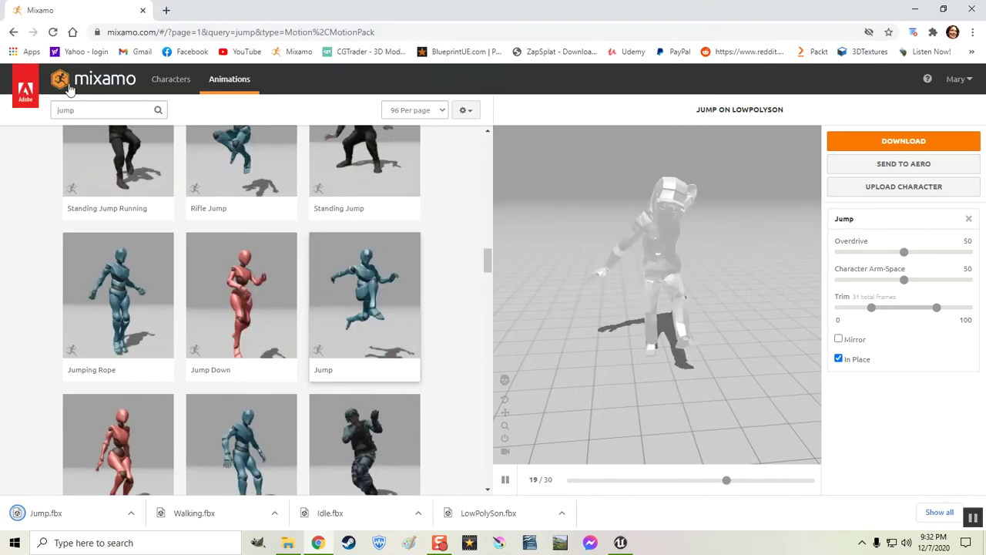
# - Search Mixamo for 'running' and apply the Male Weighted Run animation to the character
pyautogui.click(78, 108)
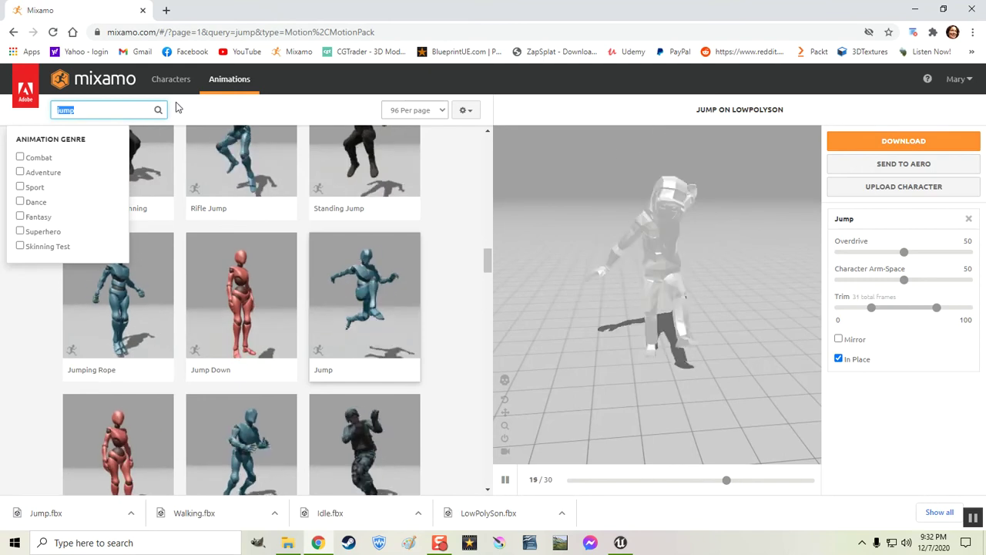
pyautogui.write('running')
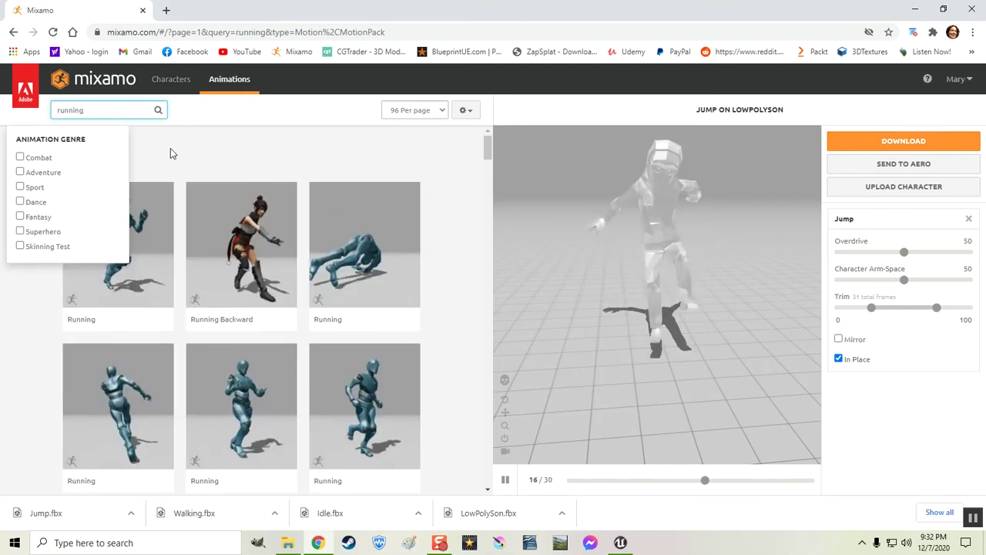
pyautogui.click(305, 128)
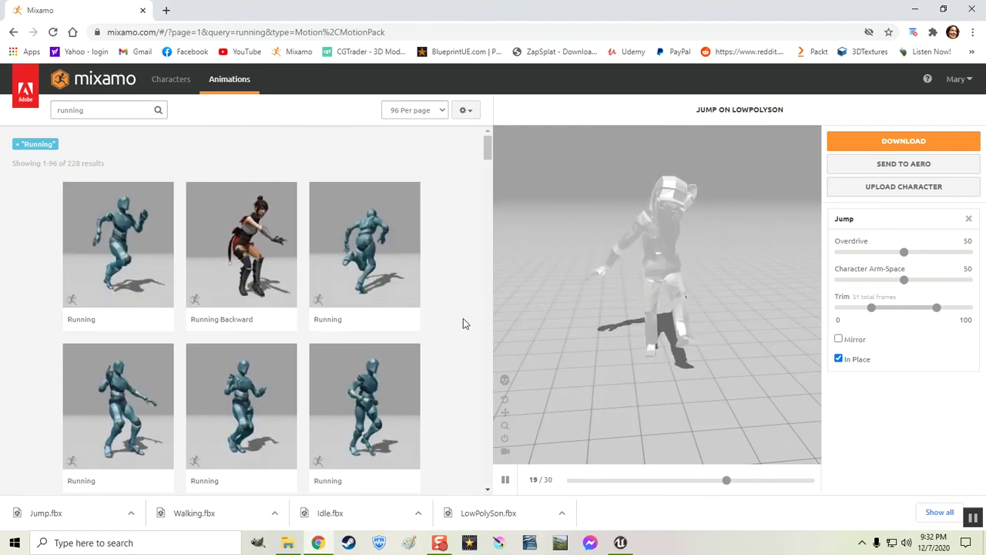
pyautogui.scroll(-3, 456, 316)
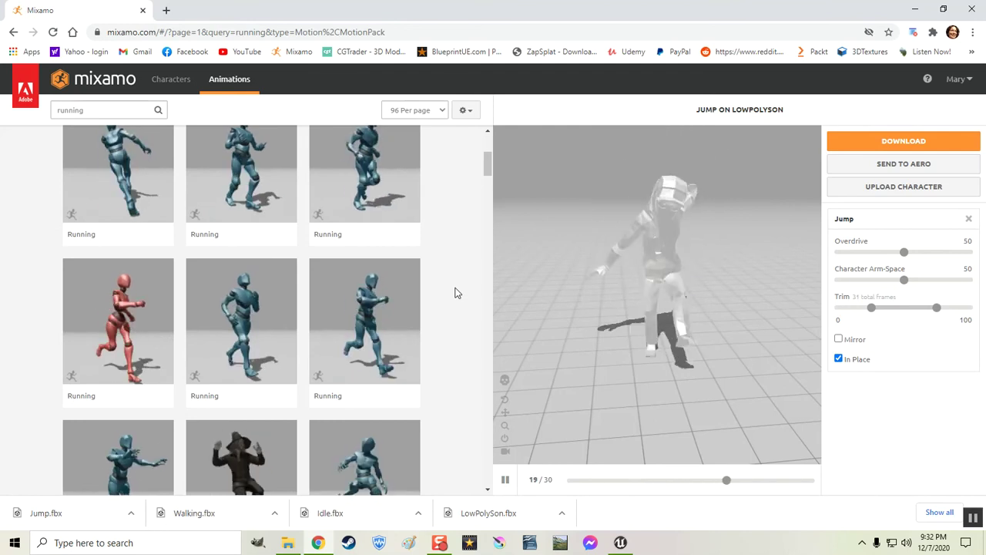
pyautogui.moveTo(359, 392)
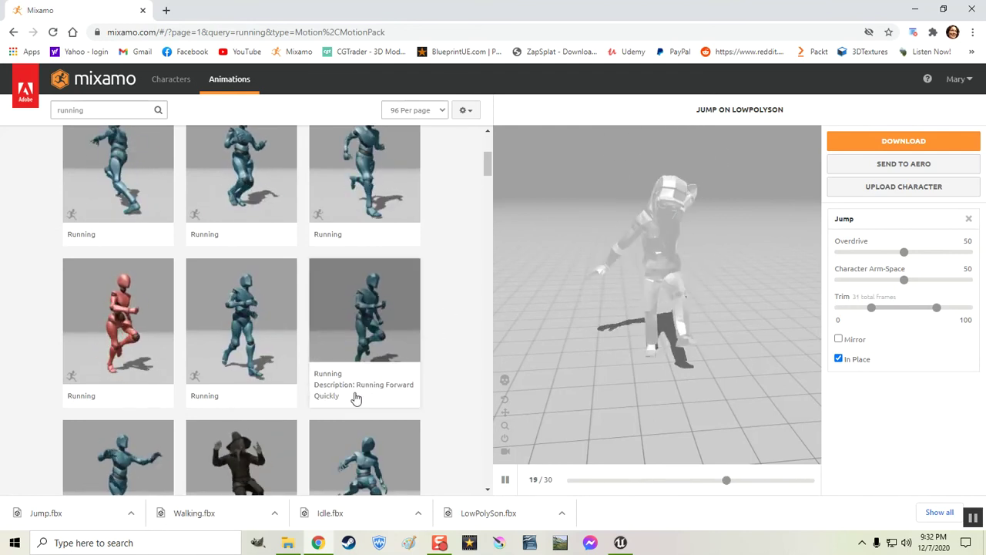
pyautogui.click(218, 385)
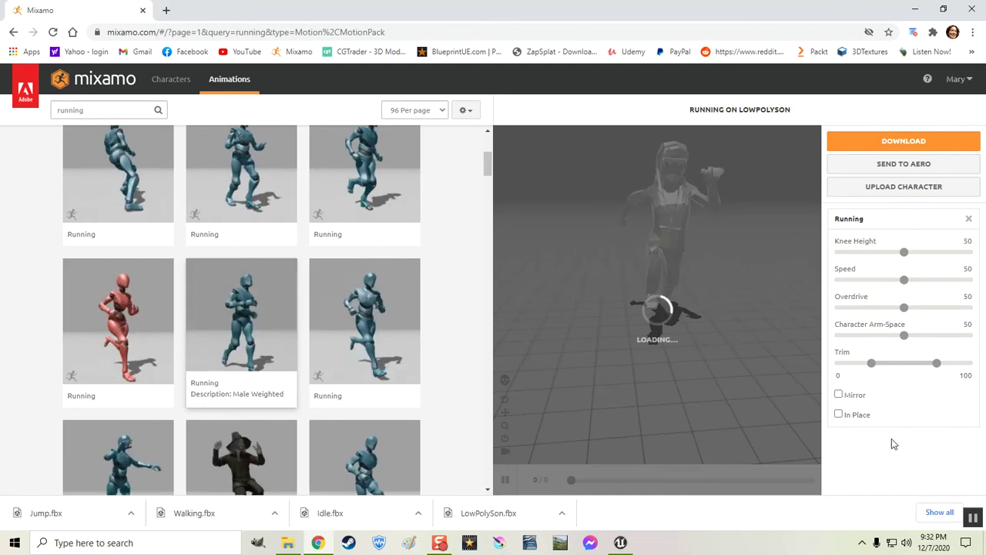
# - Keep the run In Place and raise Knee Height and Speed to 65
pyautogui.moveTo(264, 407)
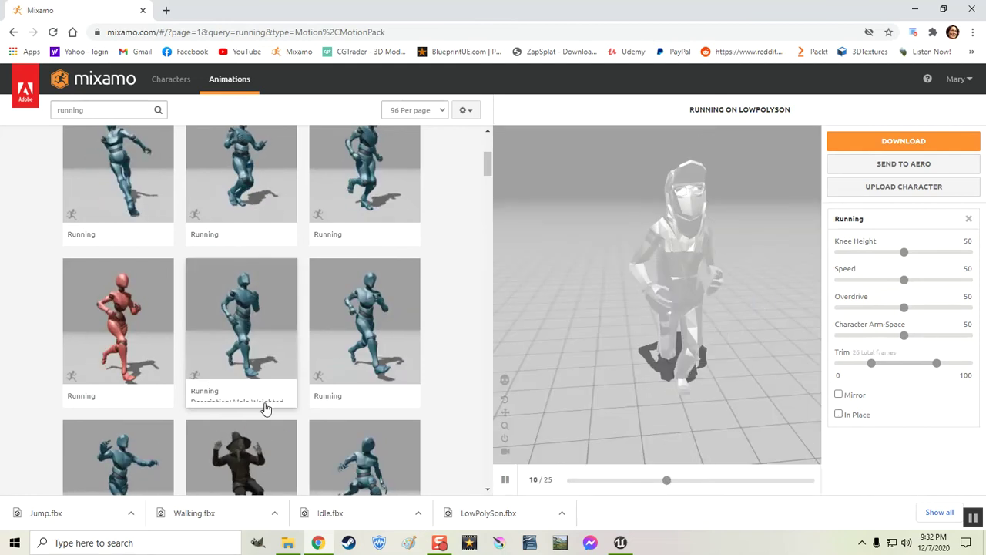
pyautogui.click(839, 414)
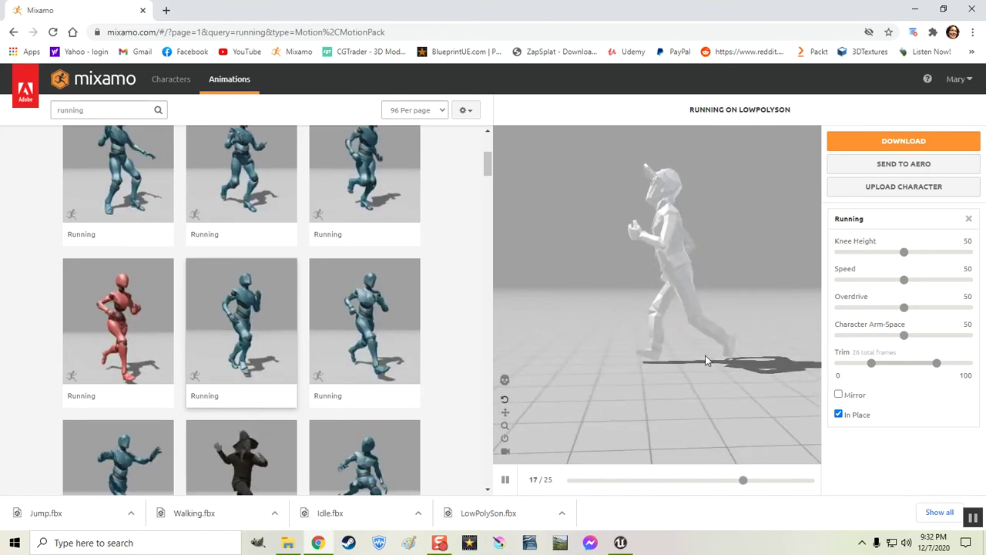
pyautogui.click(924, 253)
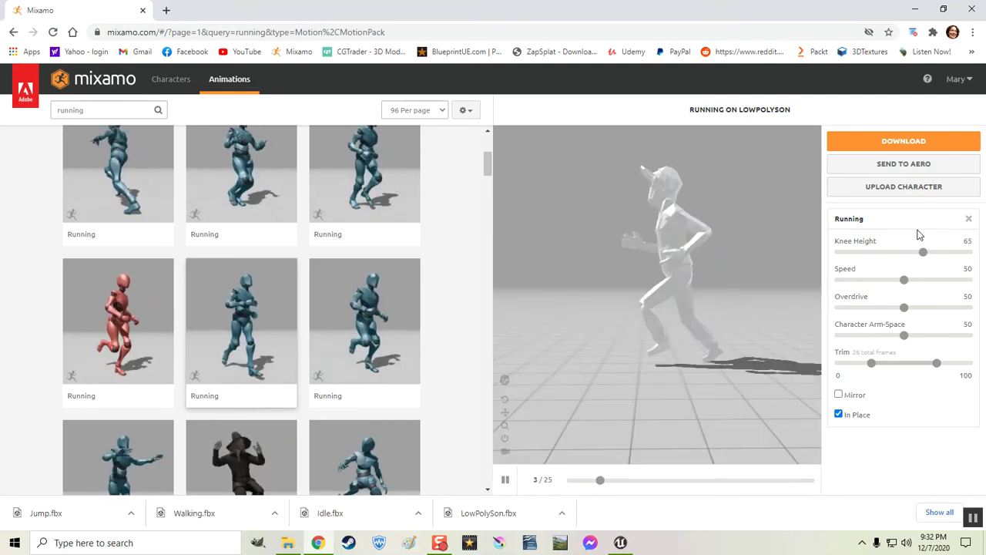
pyautogui.click(924, 282)
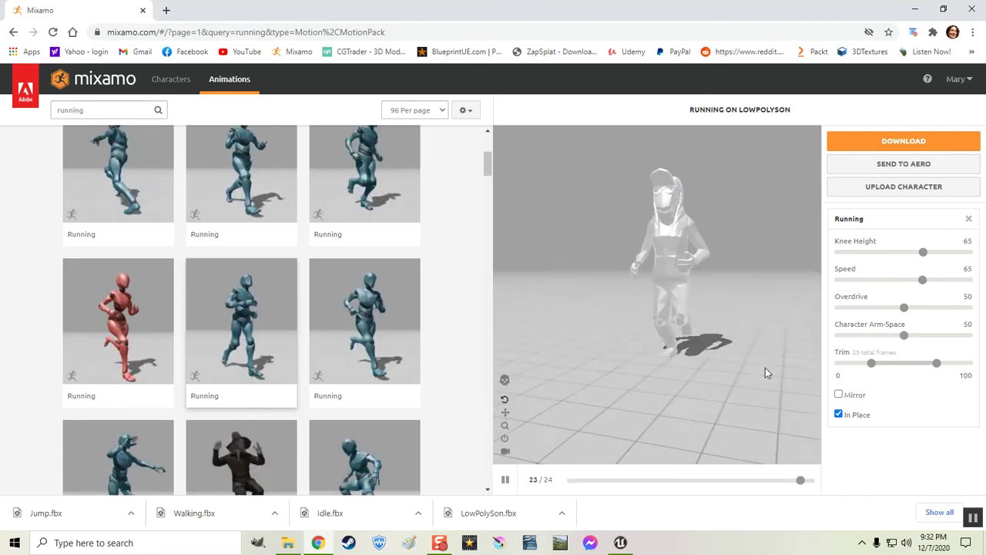
pyautogui.moveTo(754, 380); pyautogui.dragTo(691, 368)
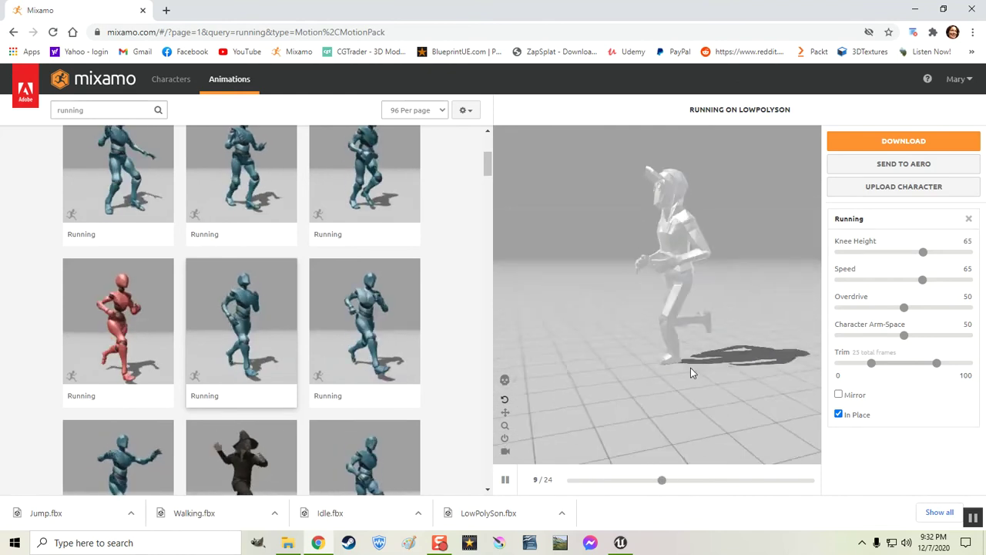
# - Download the run as Running.fbx into the Anims folder and close Chrome
pyautogui.click(892, 143)
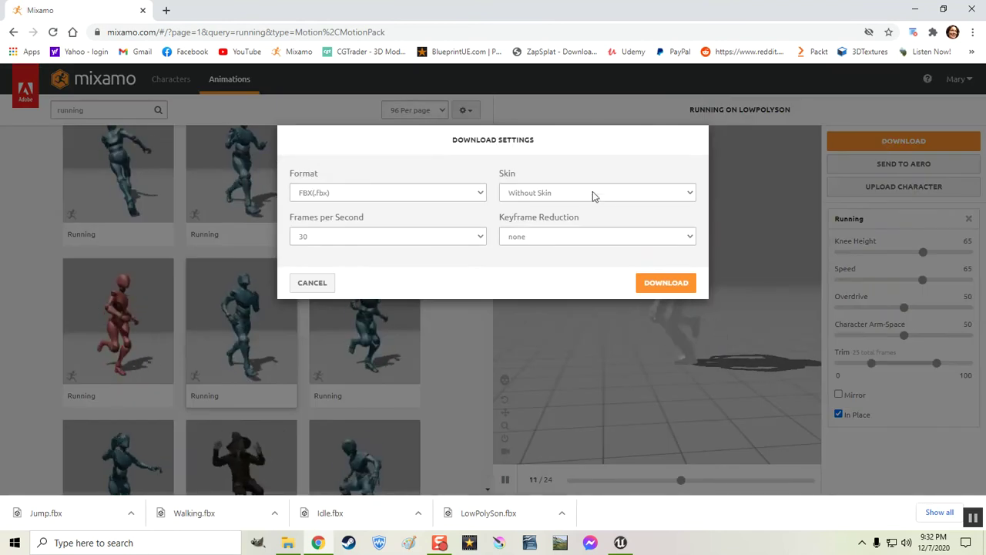
pyautogui.click(664, 283)
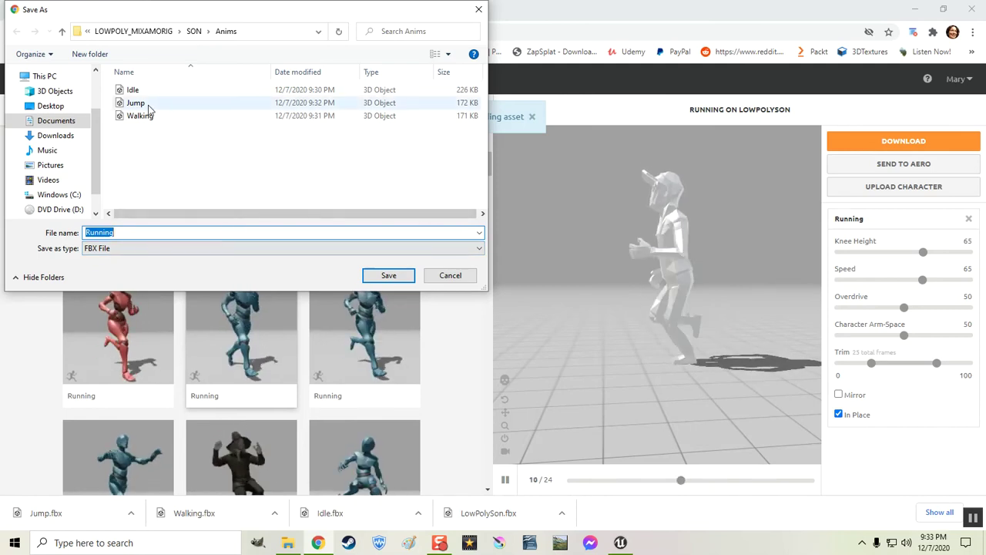
pyautogui.click(388, 276)
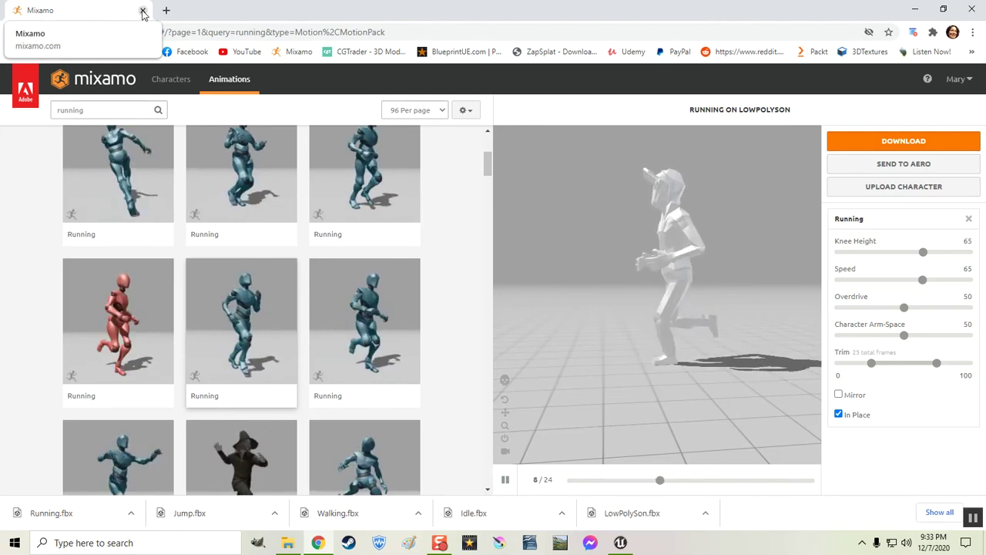
pyautogui.click(143, 10)
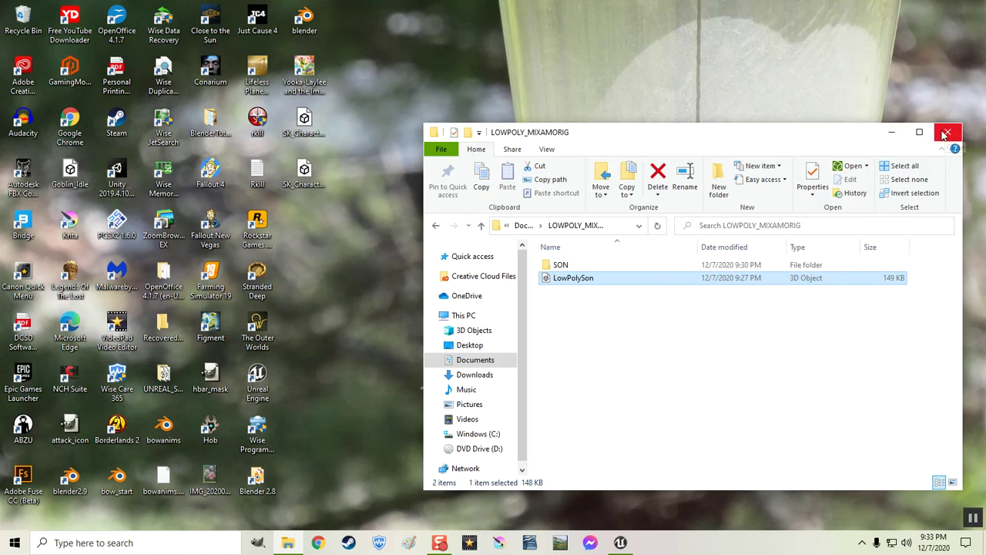
# - Back in Unreal, create a 'ModdedChars' folder under Content
pyautogui.click(891, 132)
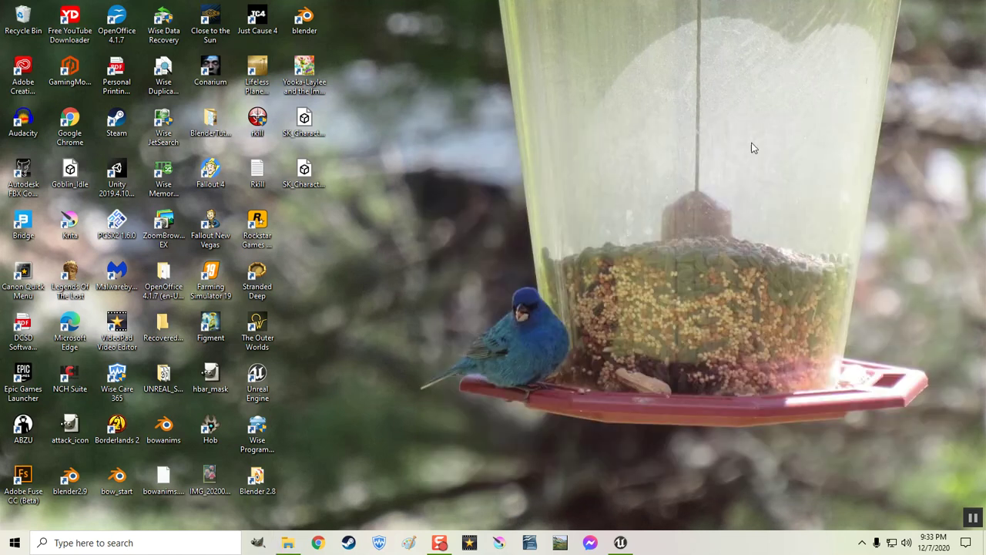
pyautogui.click(621, 544)
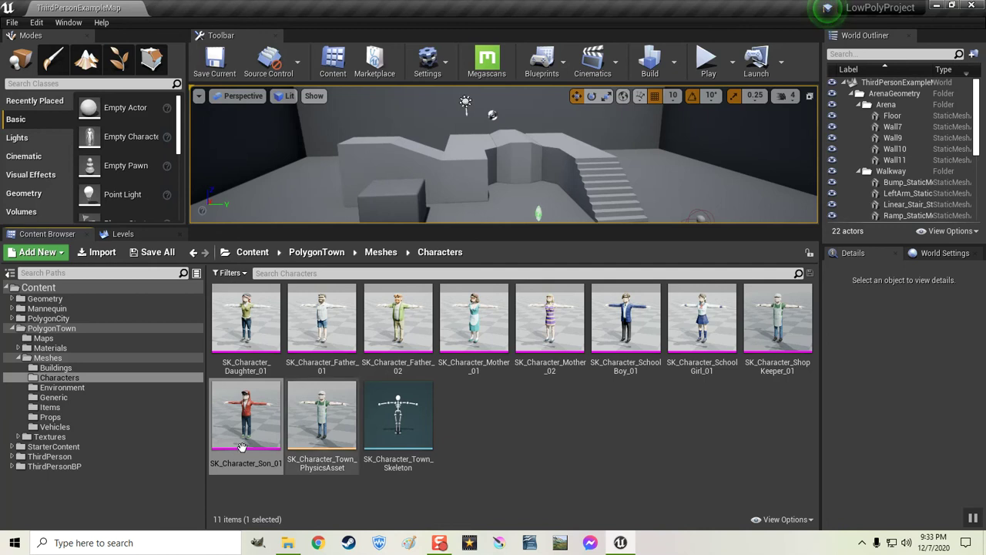
pyautogui.click(12, 329)
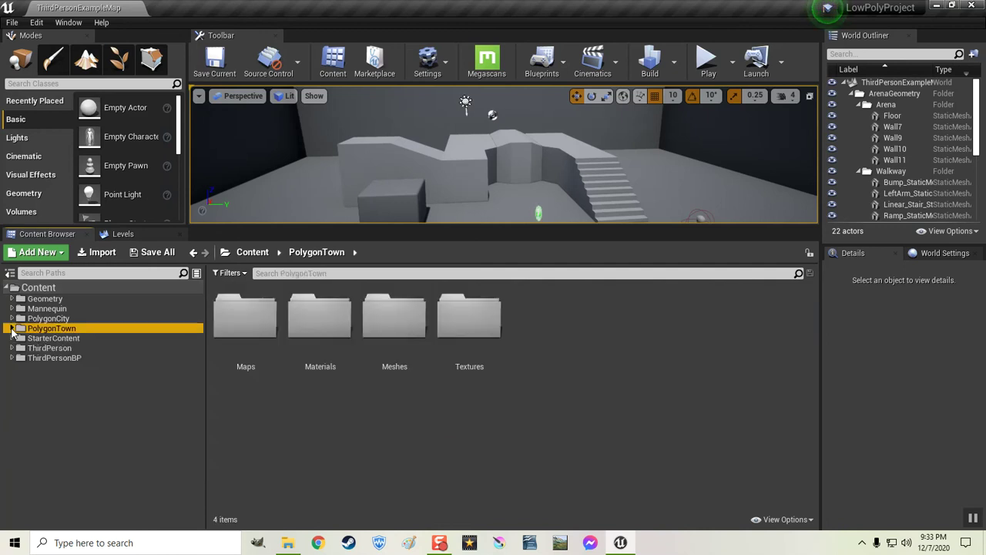
pyautogui.click(38, 288)
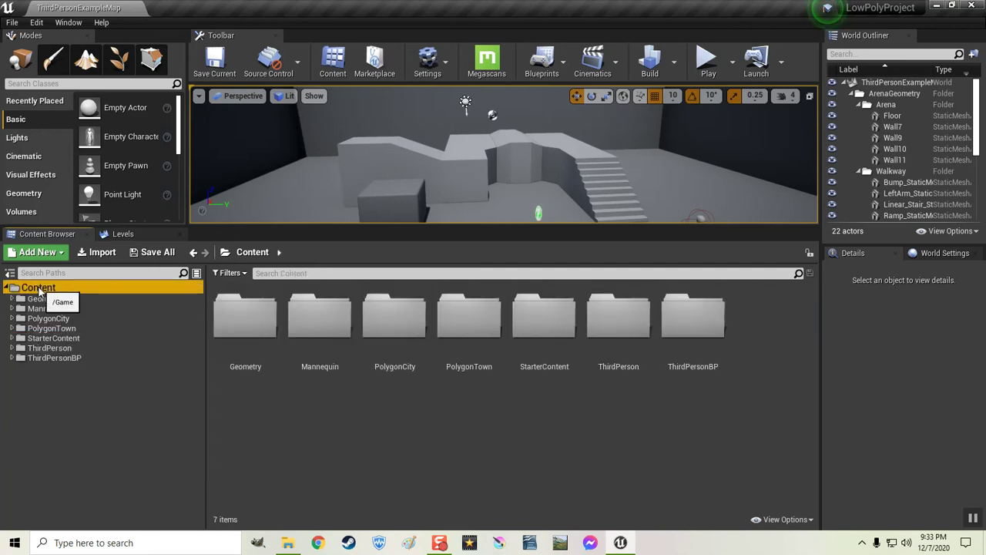
pyautogui.rightClick(39, 288)
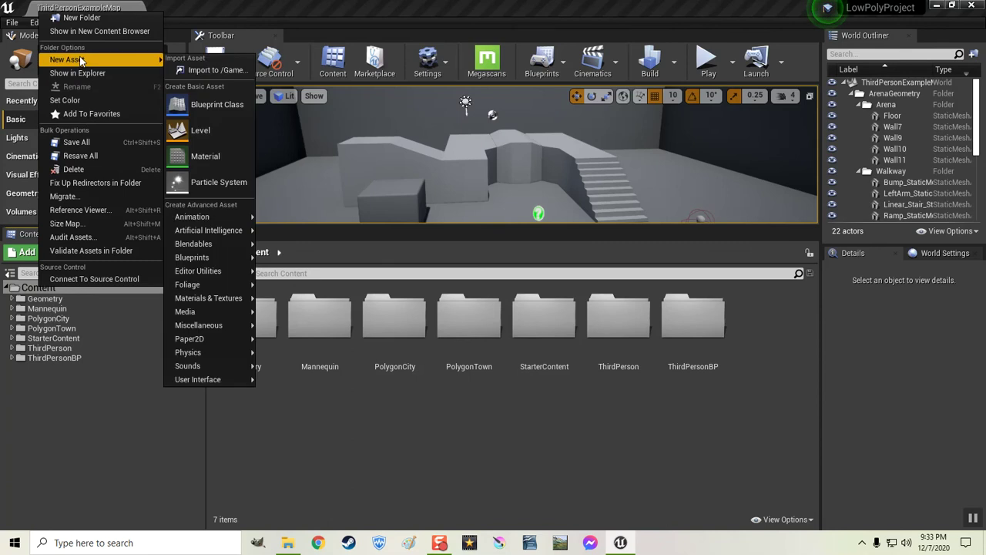
pyautogui.click(80, 17)
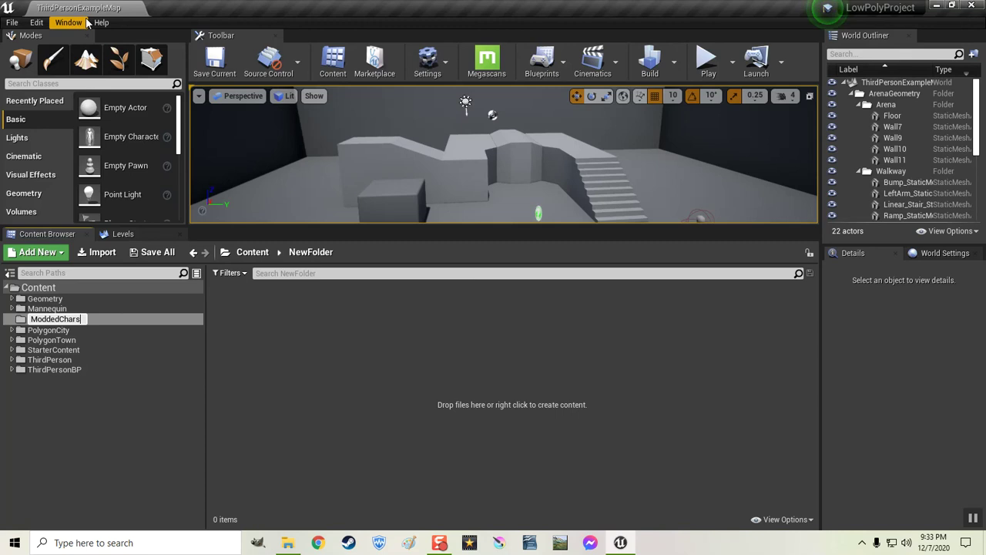
pyautogui.press('Return')
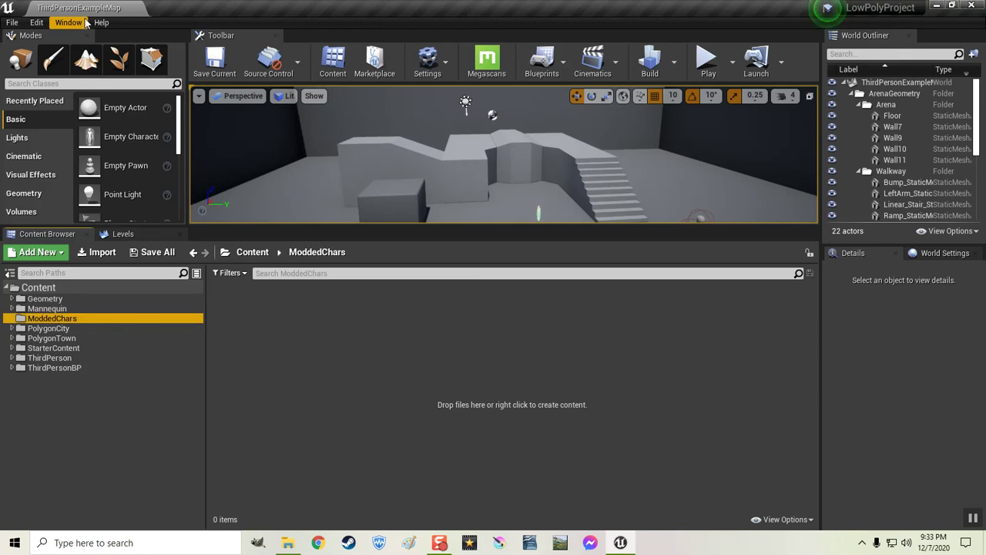
# - Create a 'BOY' folder inside ModdedChars and open it
pyautogui.rightClick(250, 314)
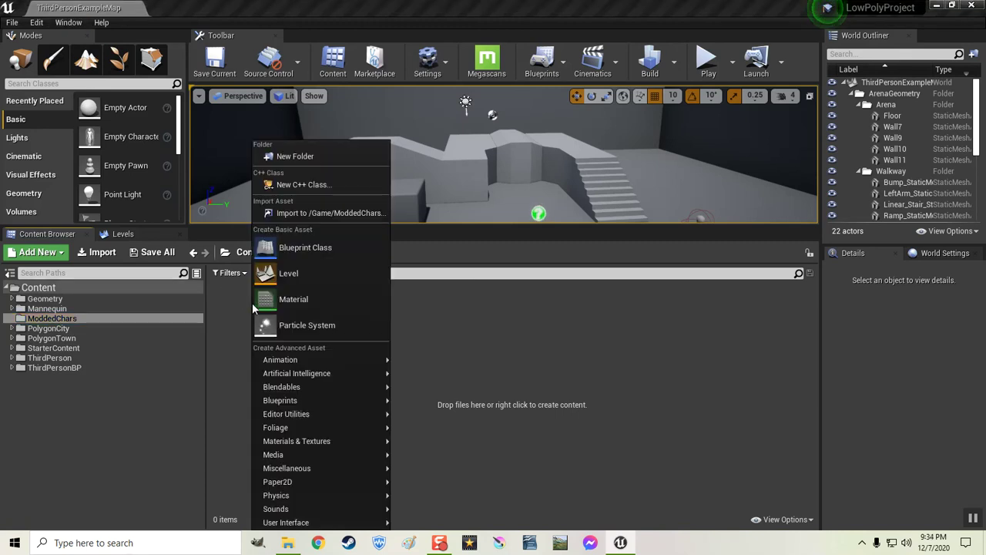
pyautogui.click(294, 156)
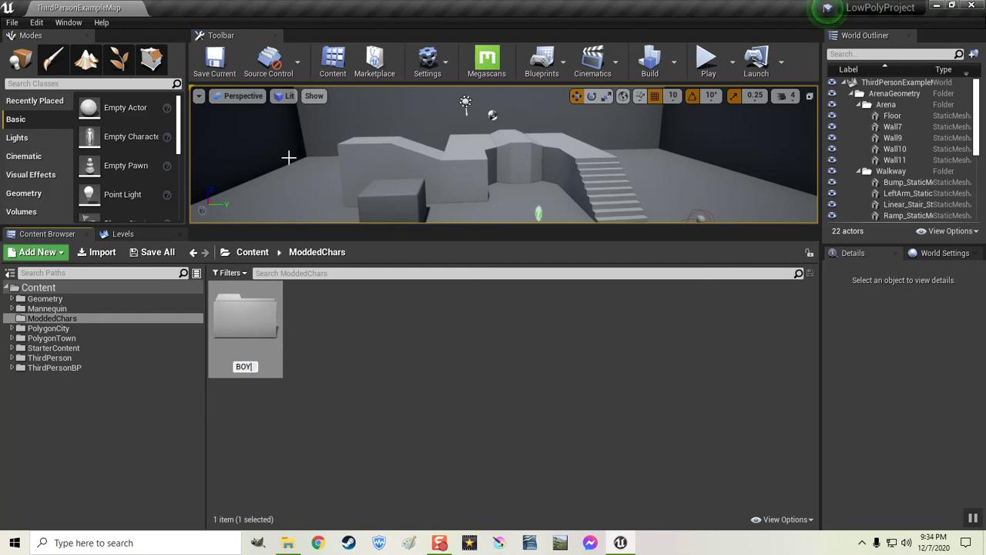
pyautogui.press('Return')
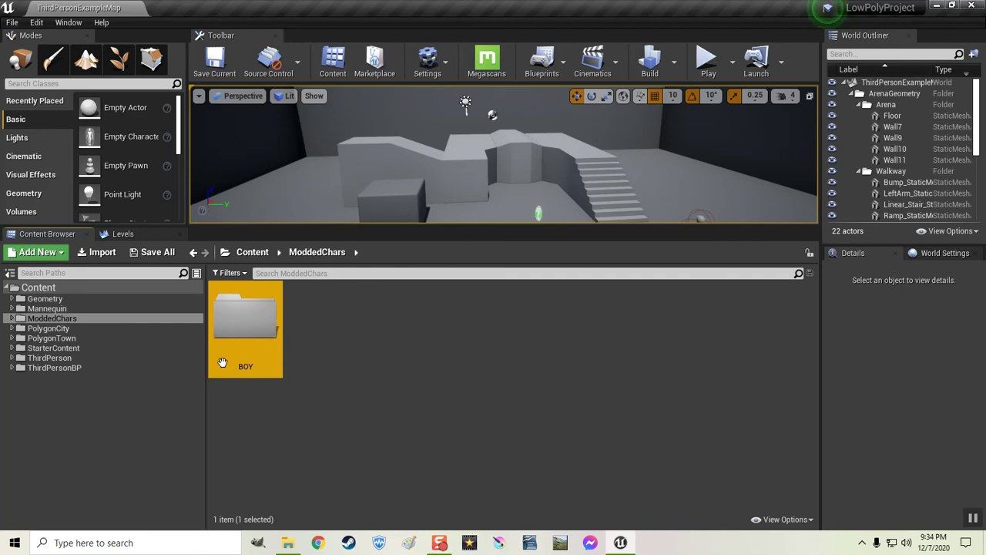
pyautogui.doubleClick(239, 328)
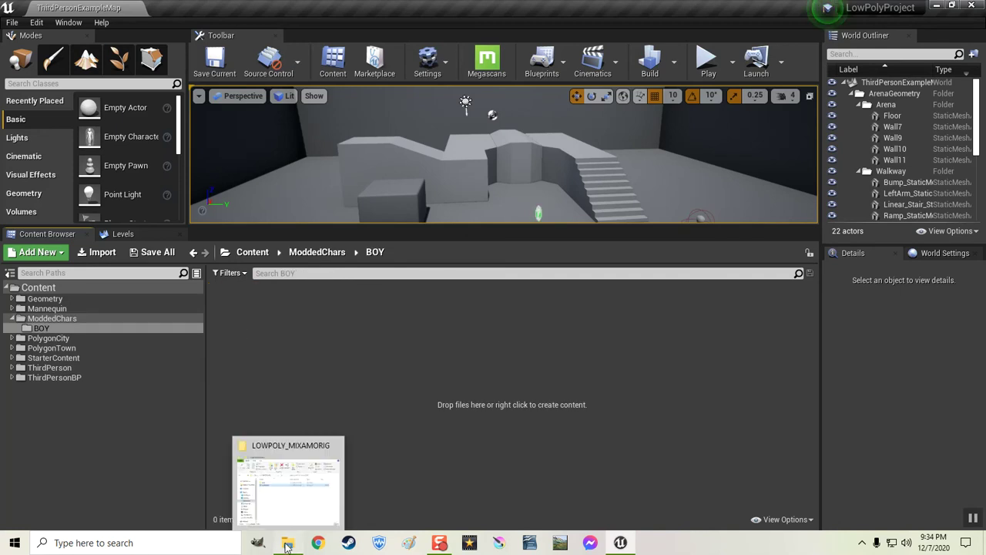
pyautogui.click(289, 482)
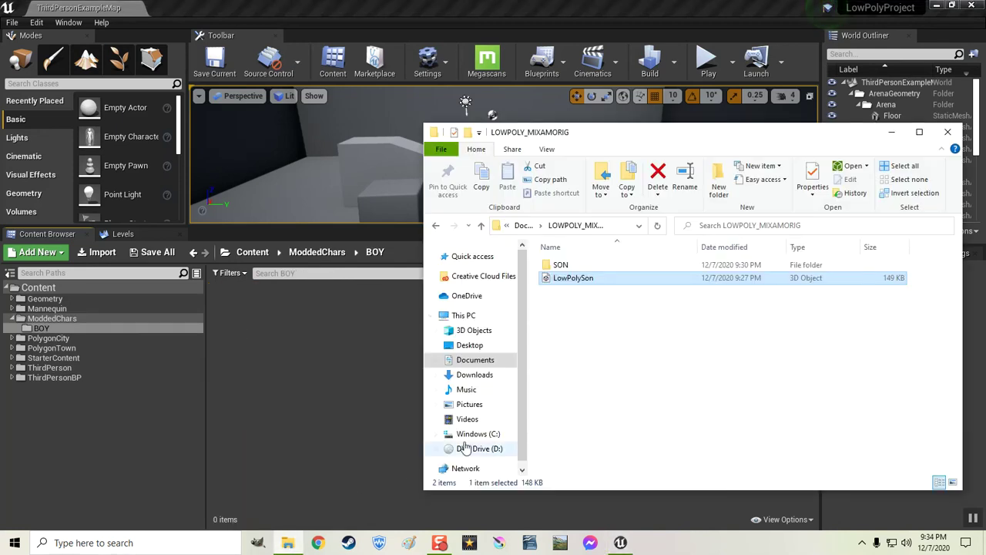
# - Open the SON folder in LOWPOLY_MIXAMORIG and pick up the LowPolySon file
pyautogui.doubleClick(562, 265)
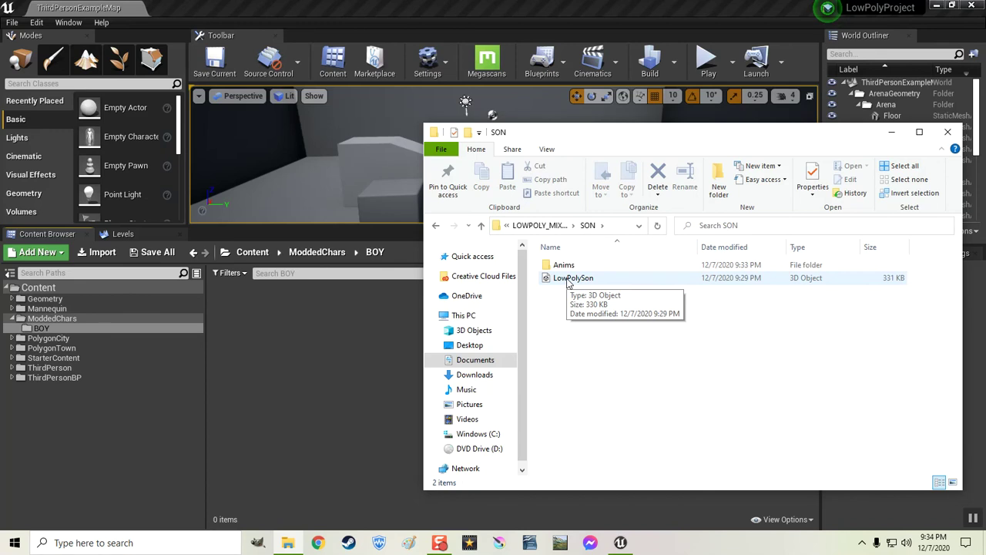
pyautogui.click(546, 227)
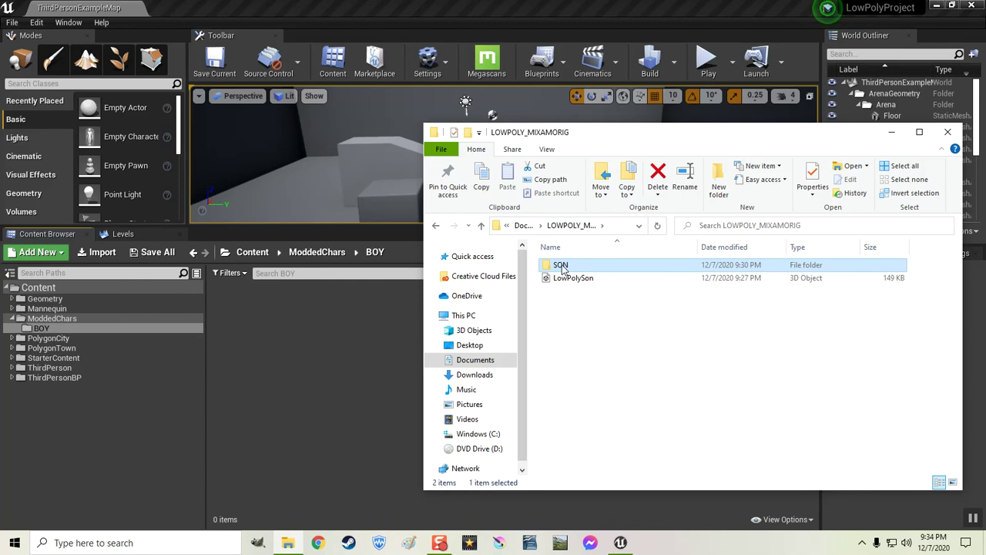
pyautogui.doubleClick(561, 266)
pyautogui.moveTo(570, 283); pyautogui.dragTo(552, 285)
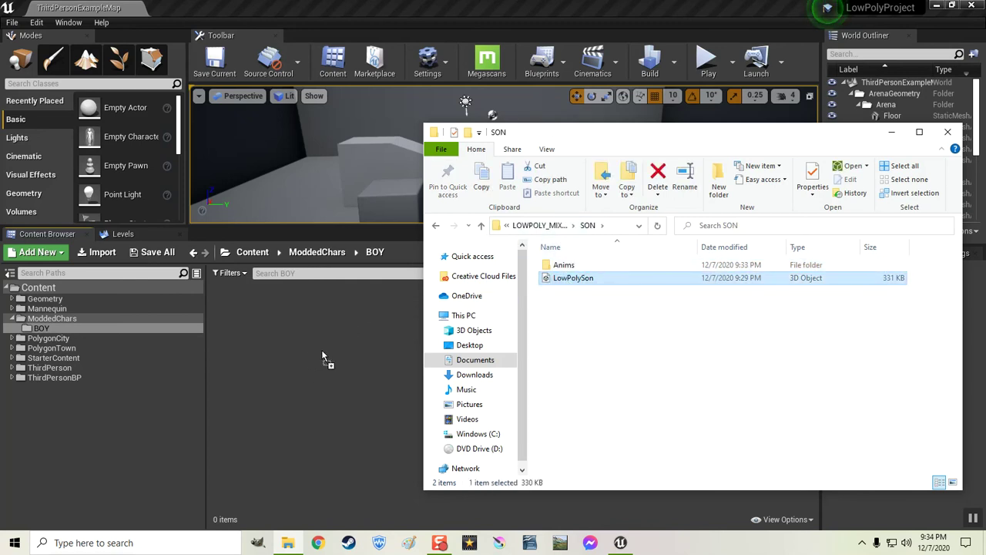
# - Drop LowPolySon into the BOY folder and import it with the default FBX settings
pyautogui.moveTo(320, 357); pyautogui.dragTo(320, 357)
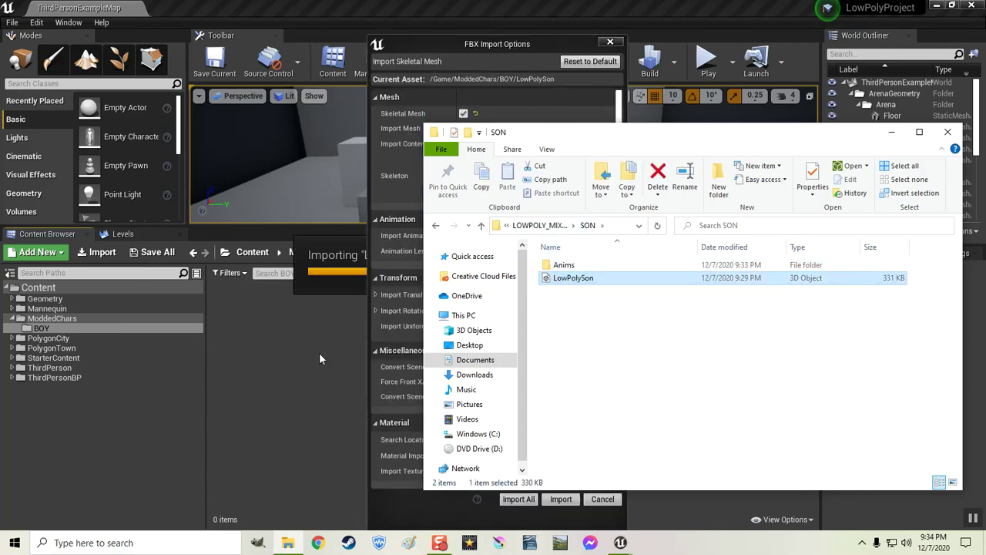
pyautogui.click(893, 135)
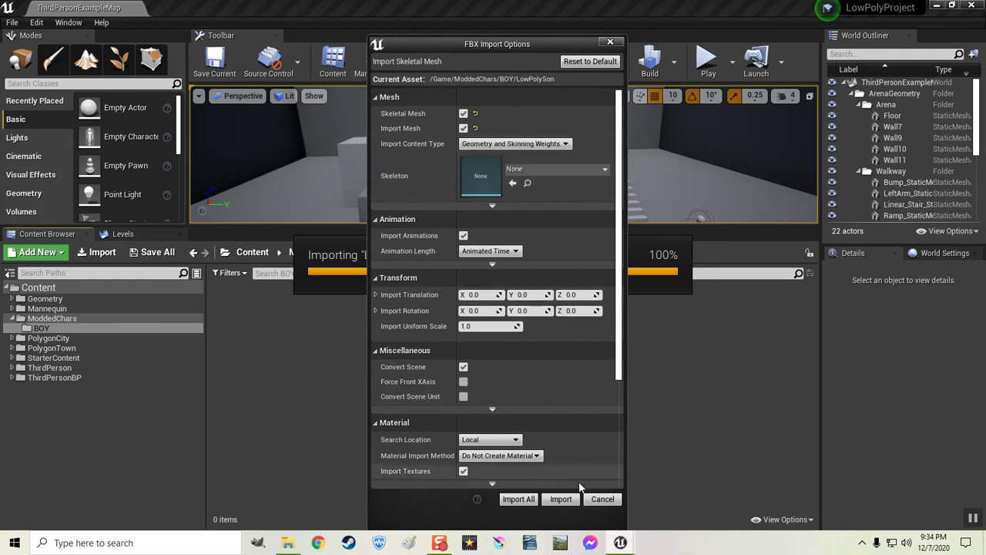
pyautogui.click(561, 499)
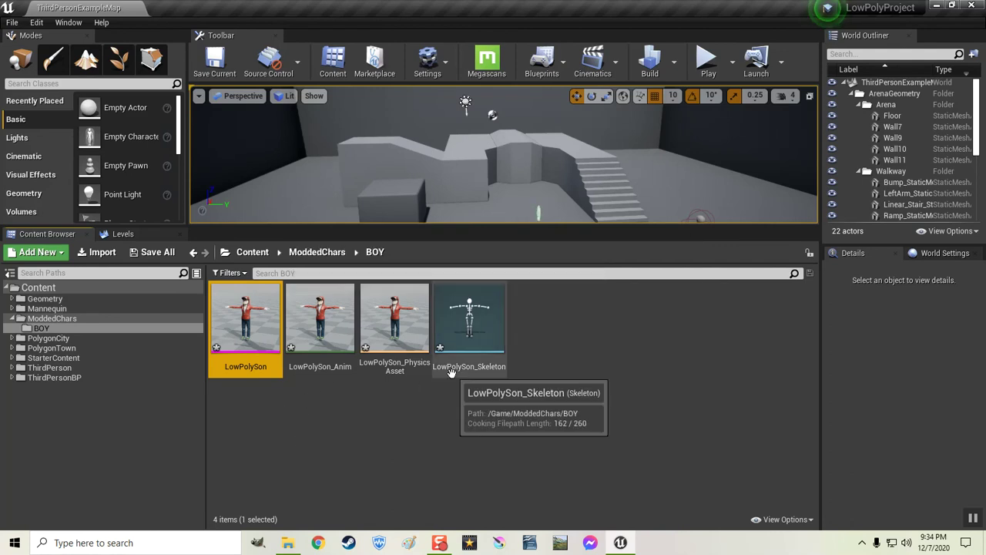
# - Save all four imported BOY assets
pyautogui.click(154, 253)
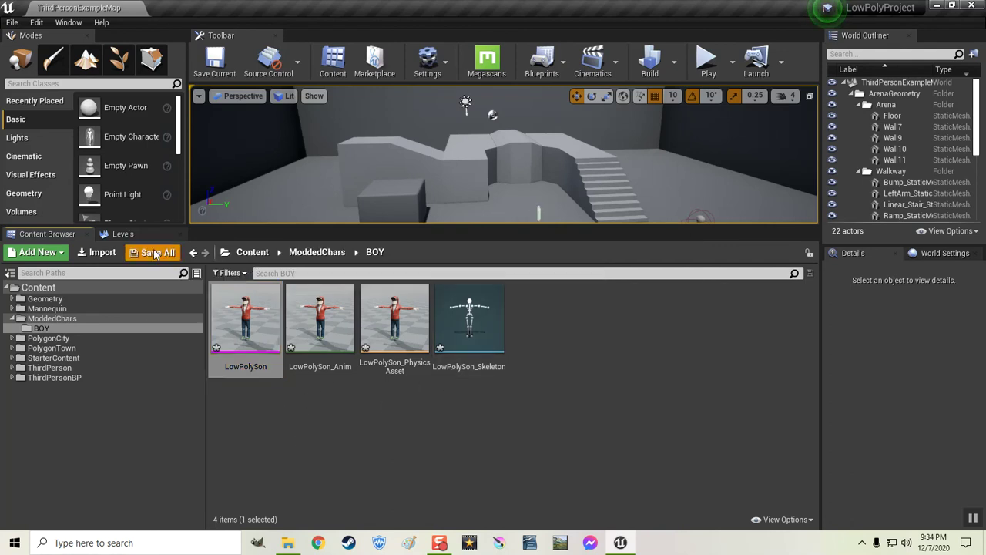
pyautogui.click(600, 384)
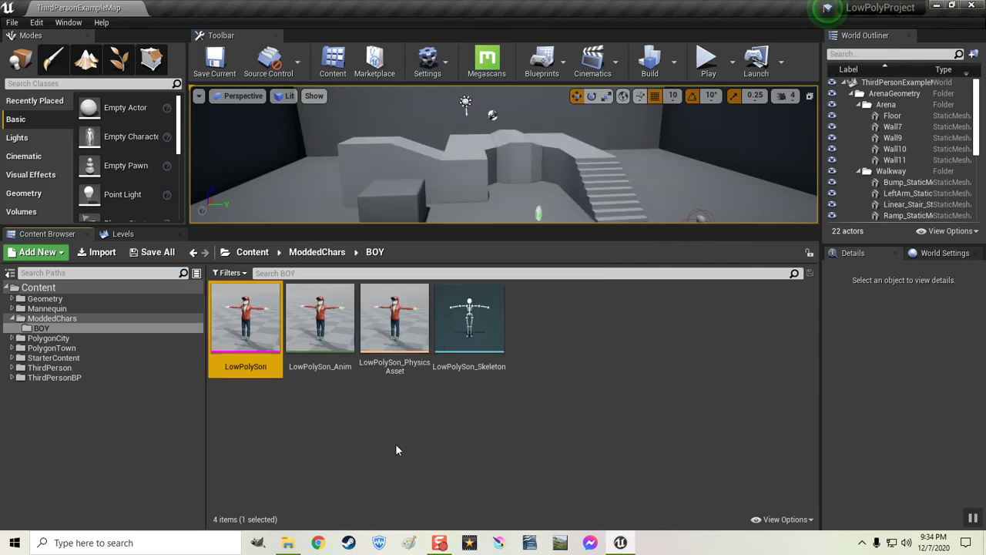
pyautogui.moveTo(287, 548)
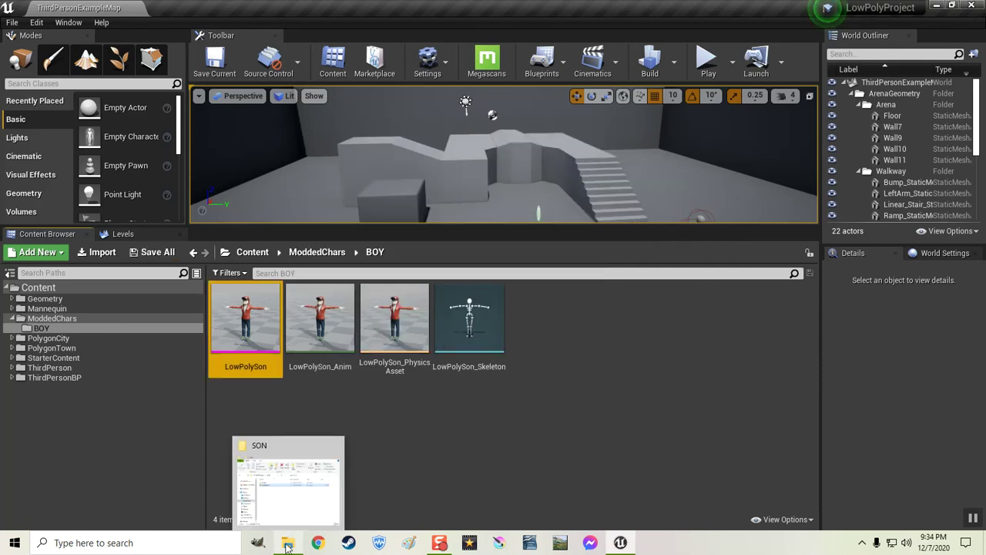
pyautogui.click(288, 543)
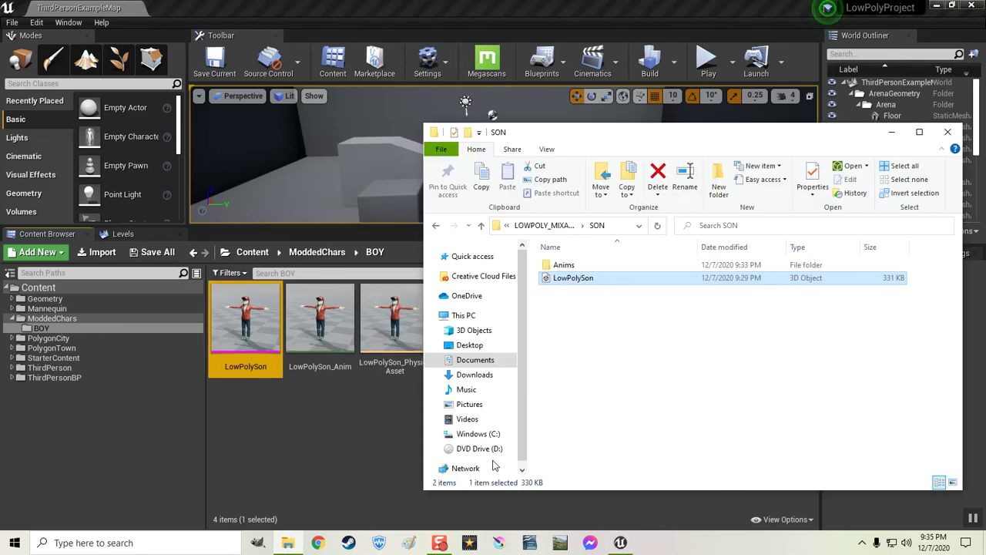
pyautogui.click(336, 443)
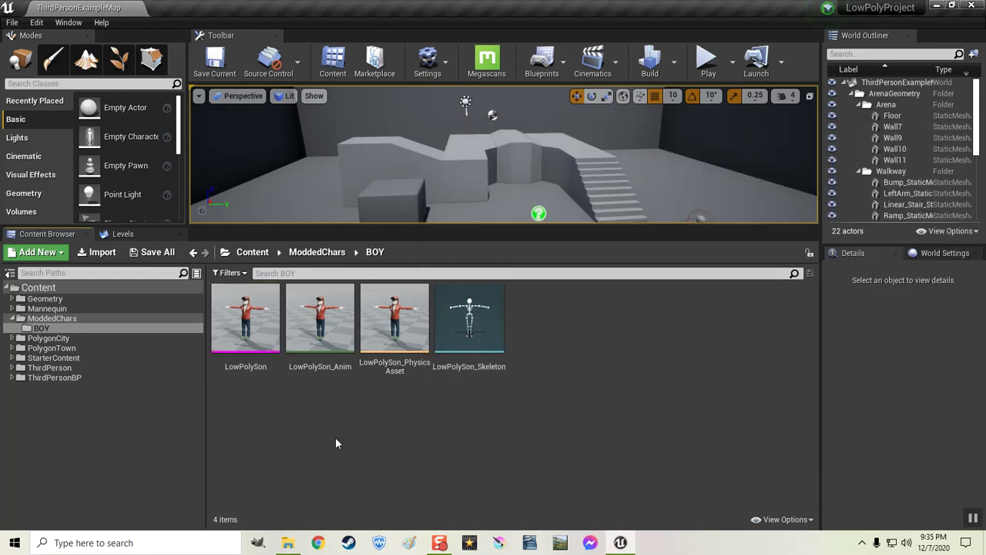
# - Create a new folder named 'ANIMS' inside BOY
pyautogui.rightClick(585, 321)
pyautogui.click(621, 157)
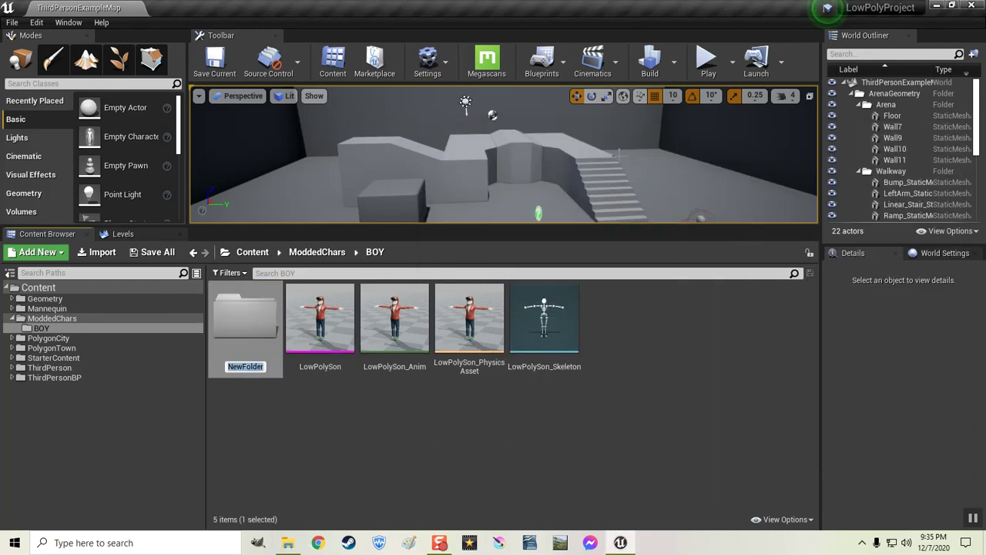
pyautogui.write('ANIMS')
pyautogui.press('Return')
pyautogui.press('Return')
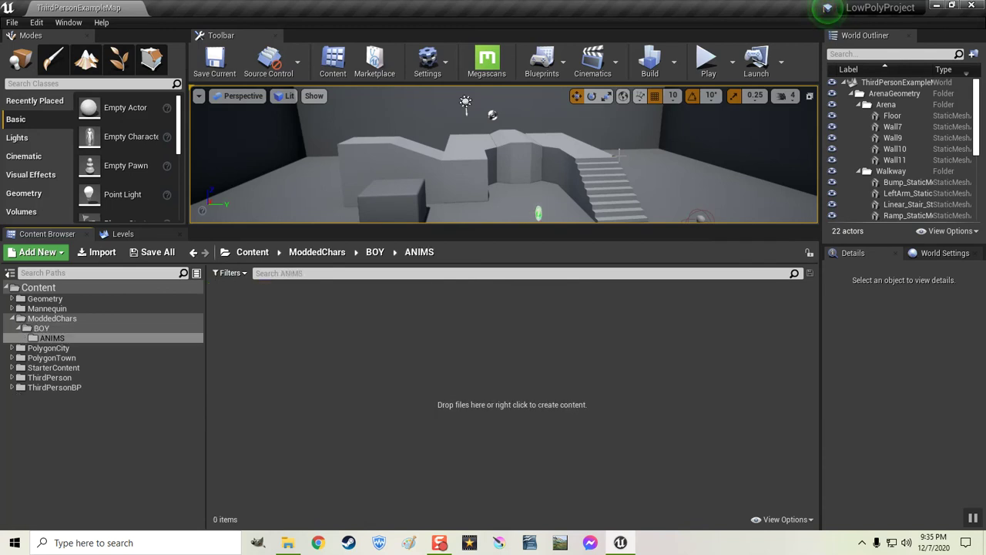
# - Drag the Idle, Jump, Running and Walking files from Anims into the ANIMS folder
pyautogui.click(287, 546)
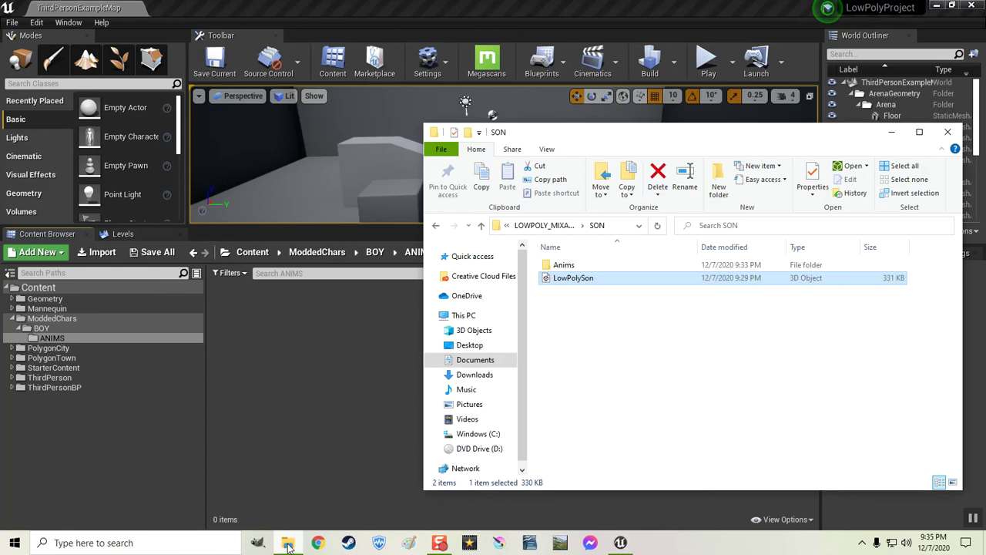
pyautogui.doubleClick(570, 265)
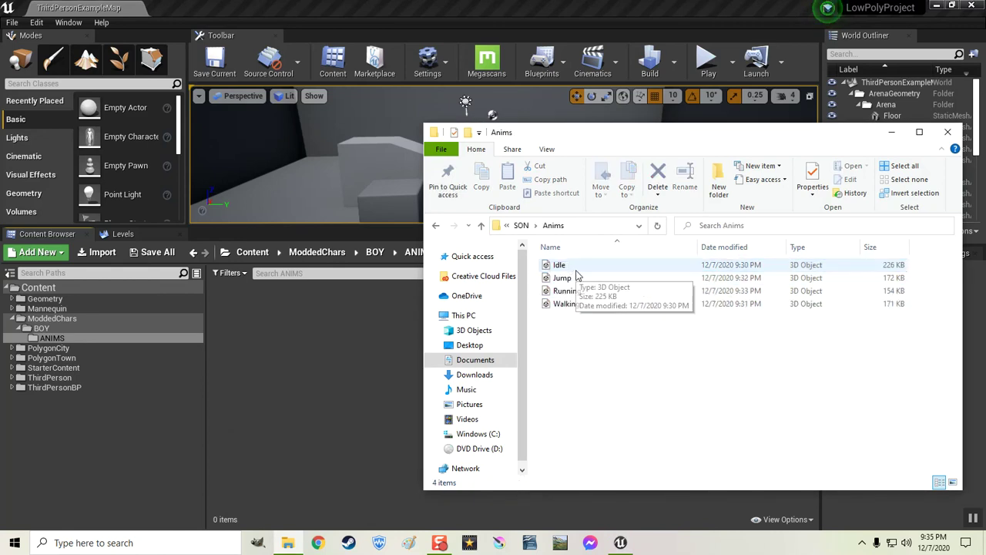
pyautogui.click(575, 271)
pyautogui.moveTo(536, 261); pyautogui.dragTo(309, 361)
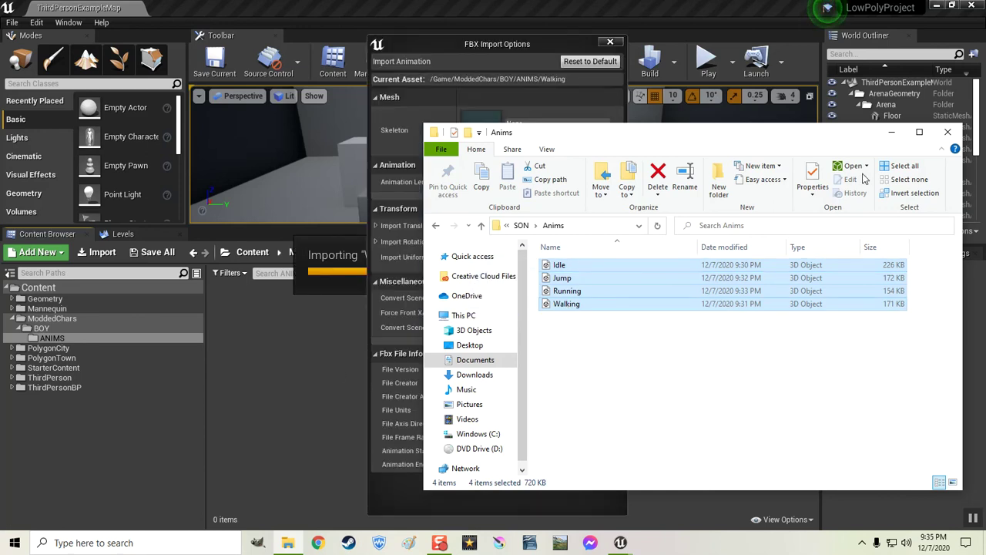
# - Bind the animations to LowPolySon_Skeleton and import all of them
pyautogui.click(892, 132)
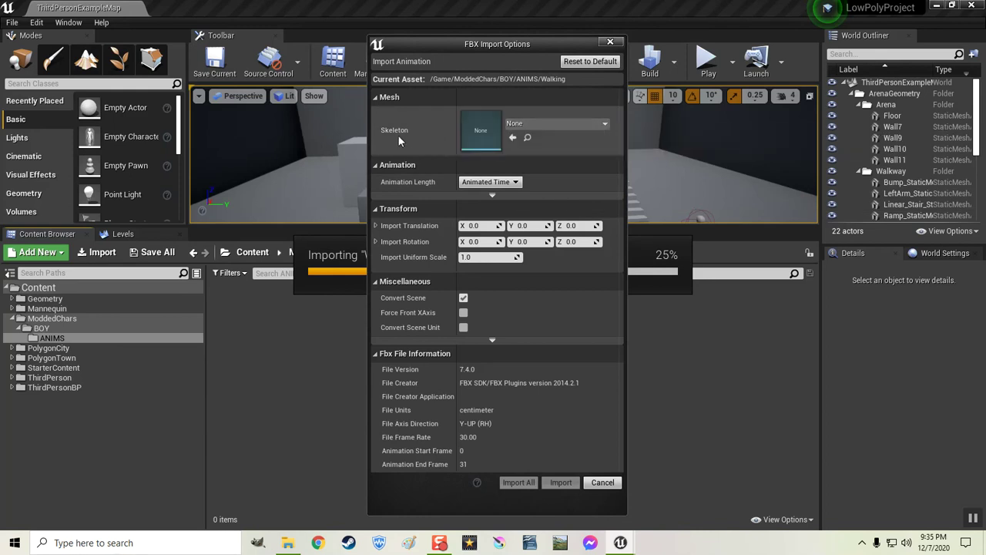
pyautogui.click(605, 123)
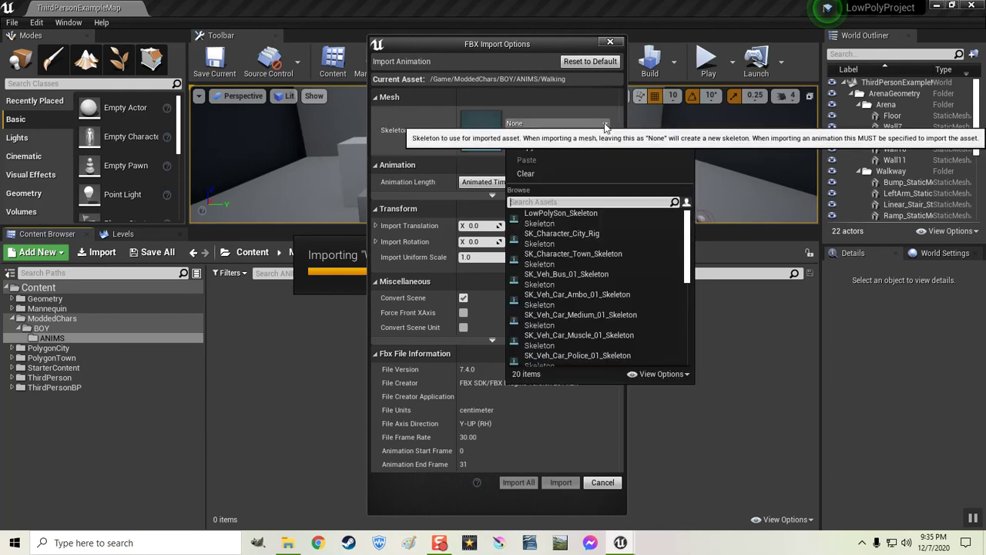
pyautogui.click(543, 215)
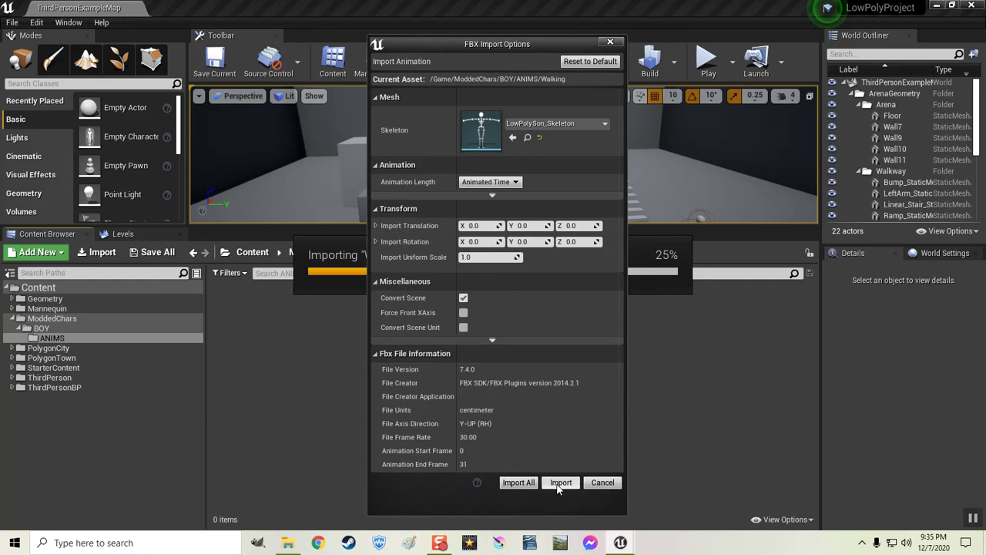
pyautogui.click(514, 484)
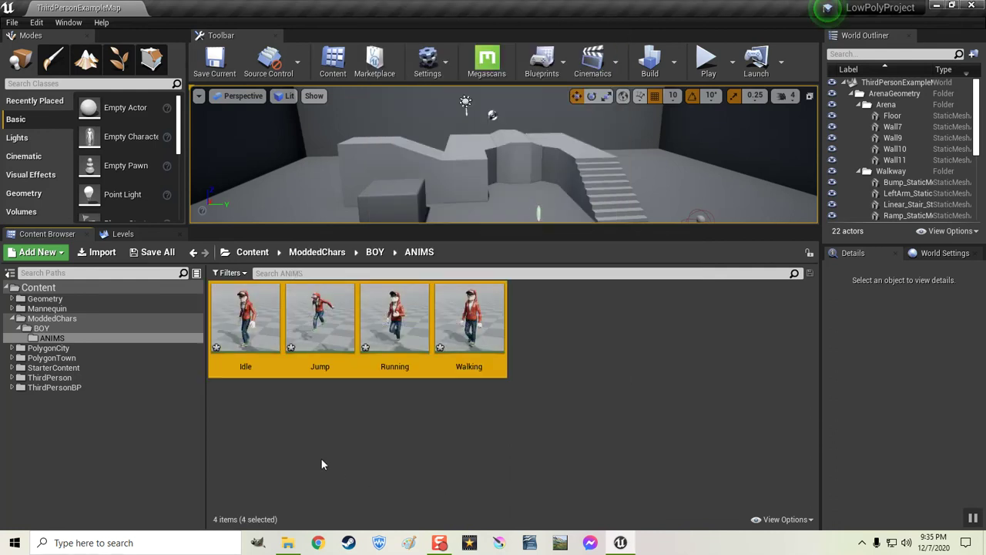
# - Preview the Idle animation from the side, then close its editor
pyautogui.doubleClick(243, 319)
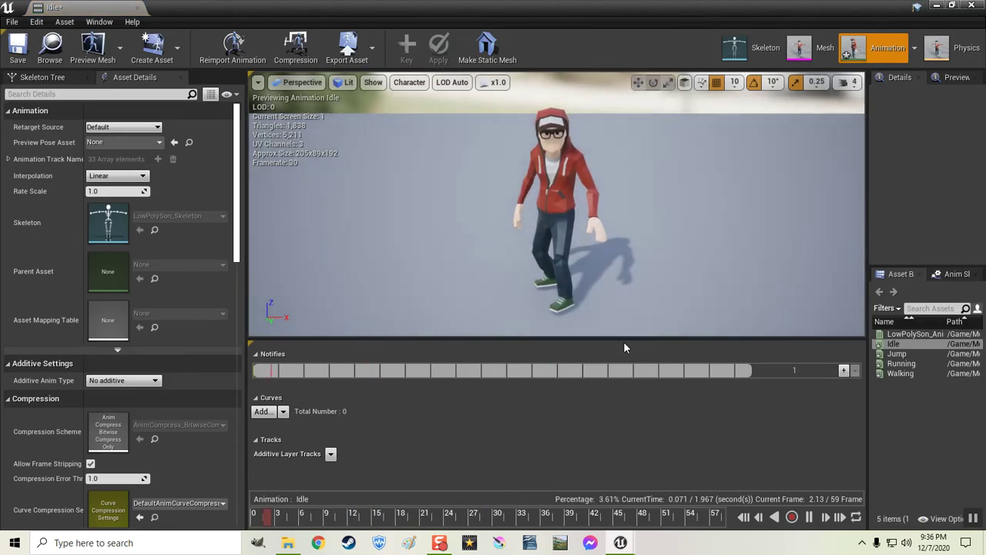
pyautogui.moveTo(625, 337); pyautogui.dragTo(633, 398)
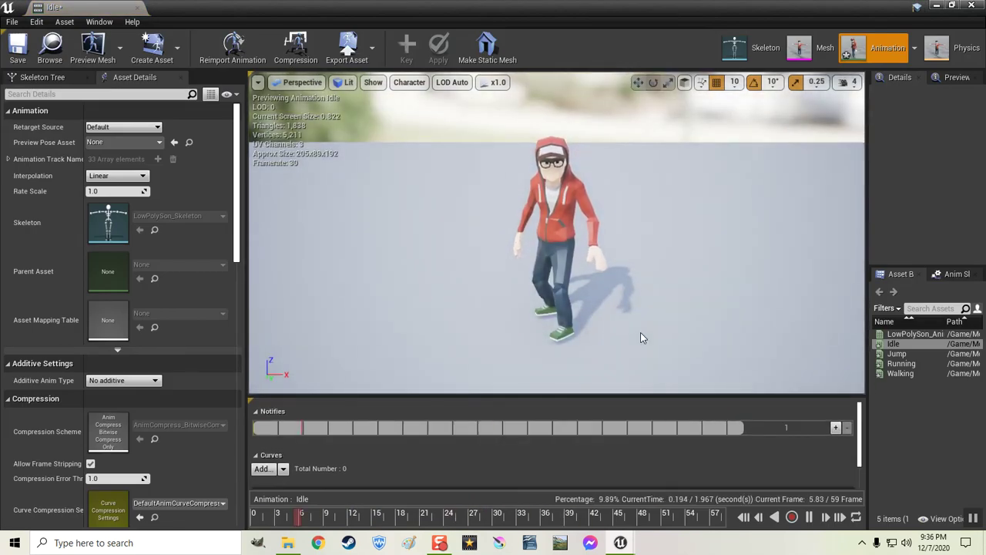
pyautogui.moveTo(641, 336); pyautogui.dragTo(437, 324, button='right')
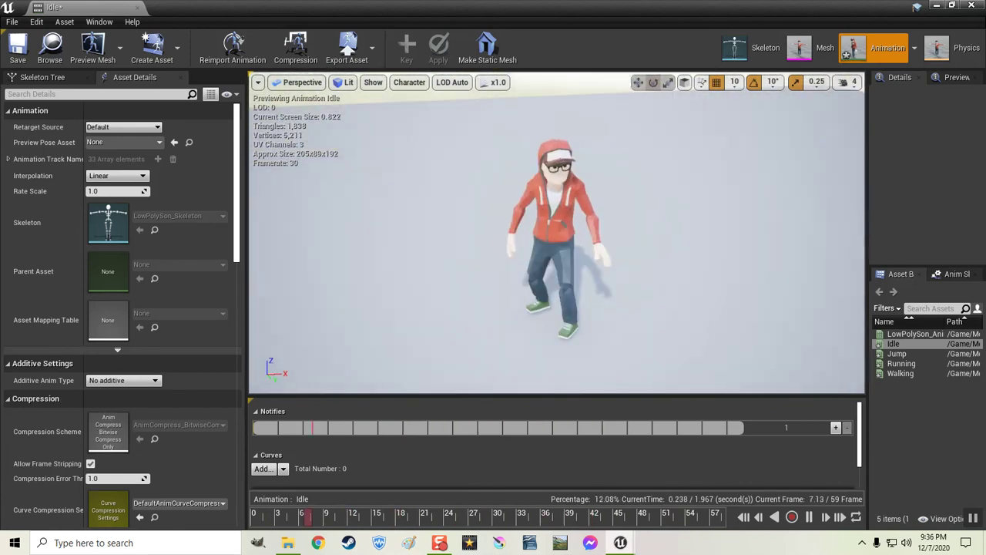
pyautogui.click(137, 7)
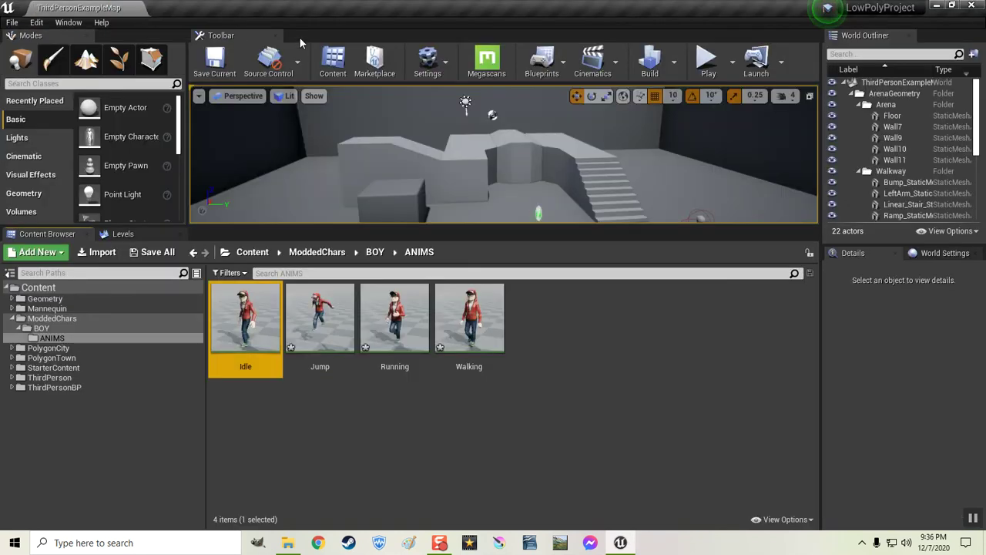
# - Preview the Walking animation and return to the level editor
pyautogui.doubleClick(470, 316)
pyautogui.moveTo(659, 310)
pyautogui.mouseDown()
pyautogui.moveTo(699, 310)
pyautogui.moveTo(651, 305)
pyautogui.mouseUp()
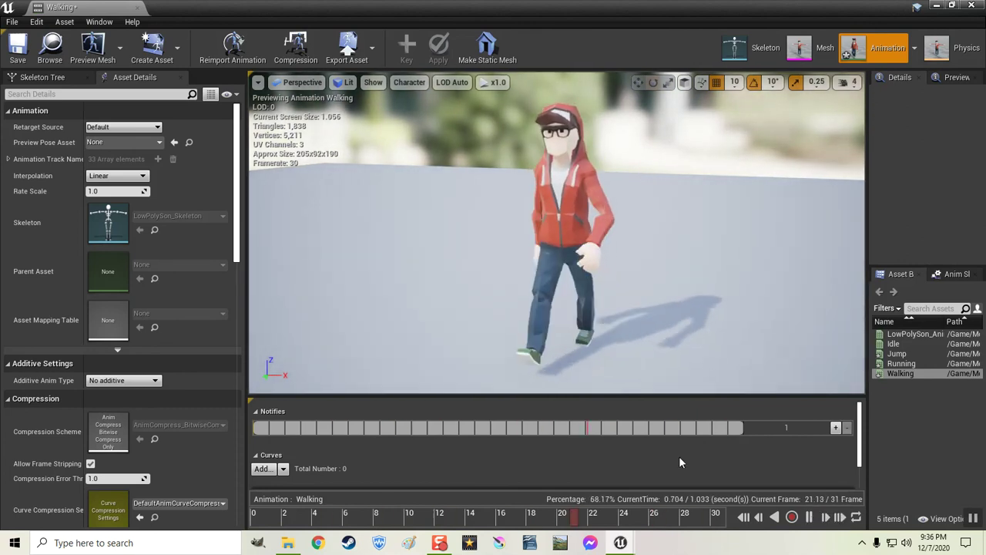
pyautogui.hotkey('alt', 'Tab')
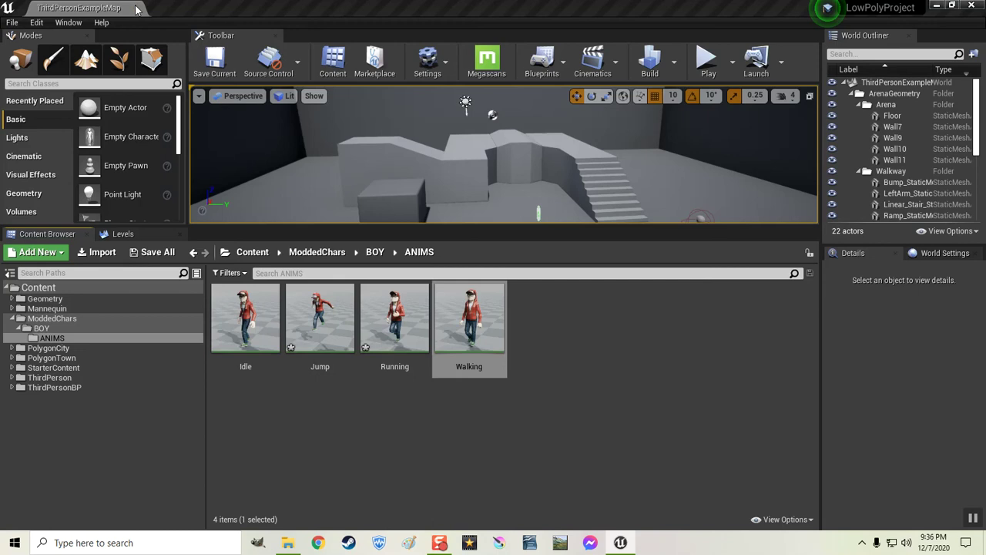
pyautogui.click(440, 335)
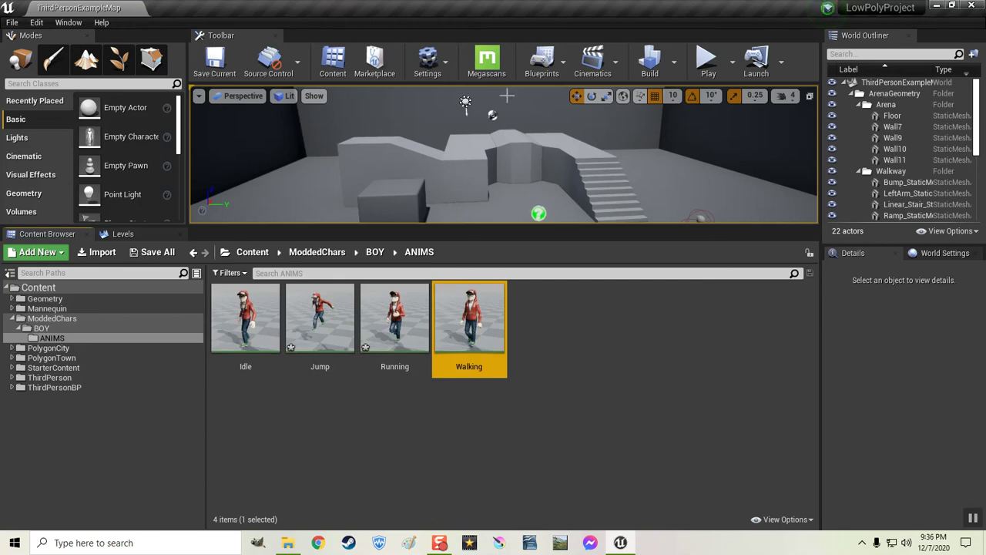
# - Preview the Running animation from the side, save it and close its editor
pyautogui.doubleClick(394, 320)
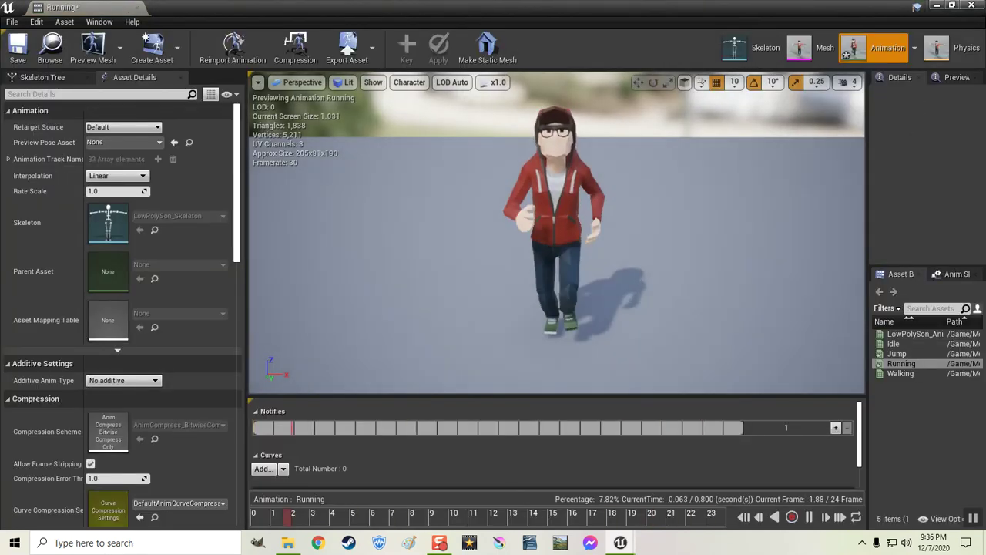
pyautogui.moveTo(672, 316); pyautogui.dragTo(570, 315)
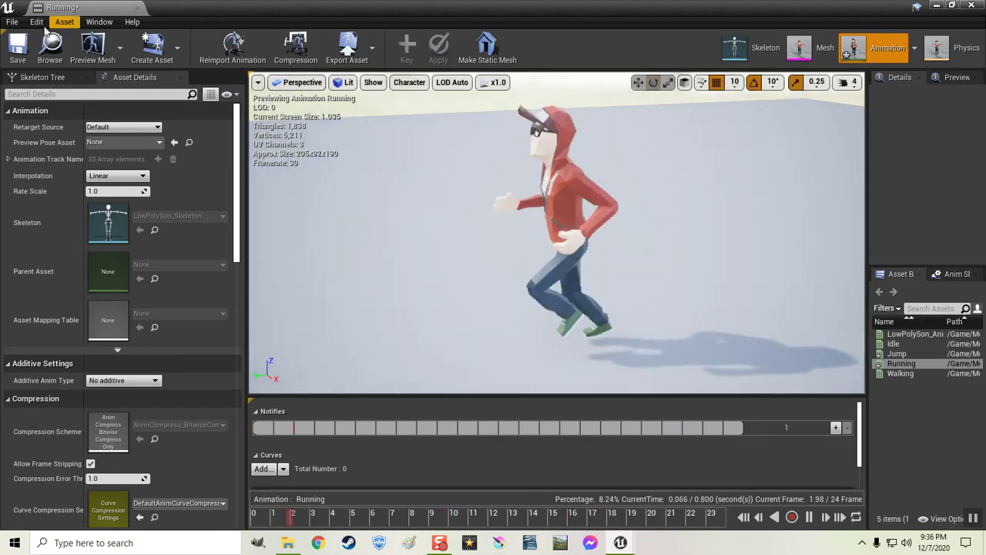
pyautogui.click(17, 46)
pyautogui.click(138, 7)
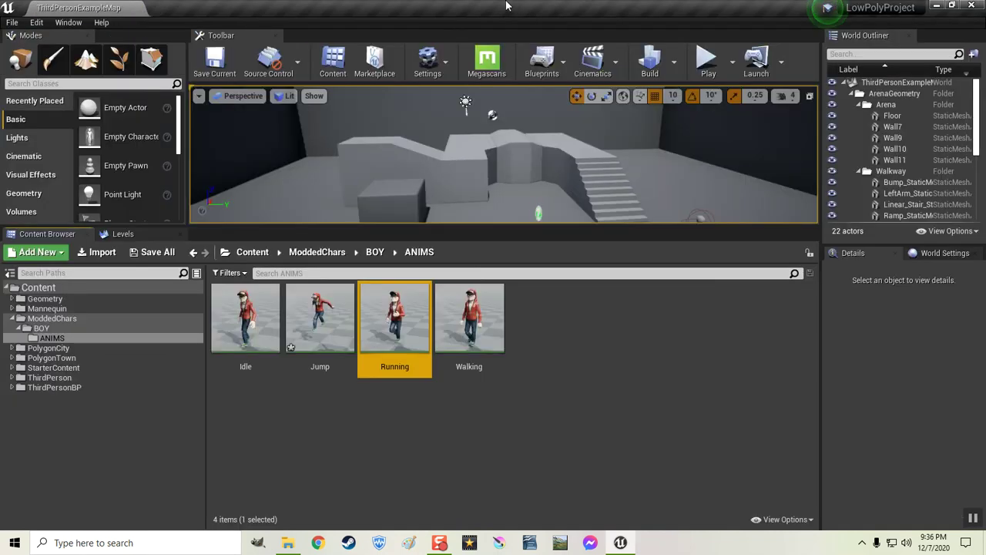
# - Preview the Jump animation from the side, save it and close its editor
pyautogui.doubleClick(320, 317)
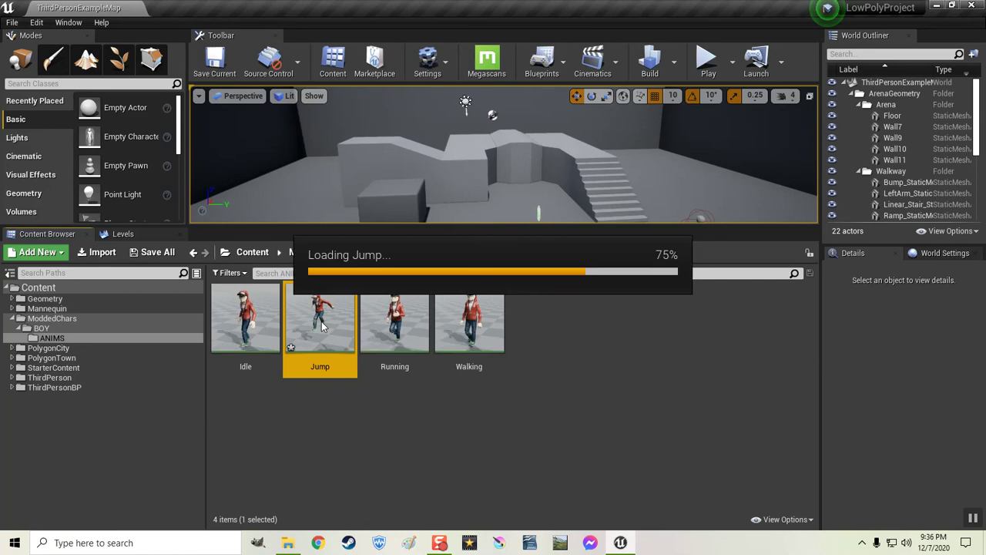
pyautogui.moveTo(720, 347); pyautogui.dragTo(738, 342)
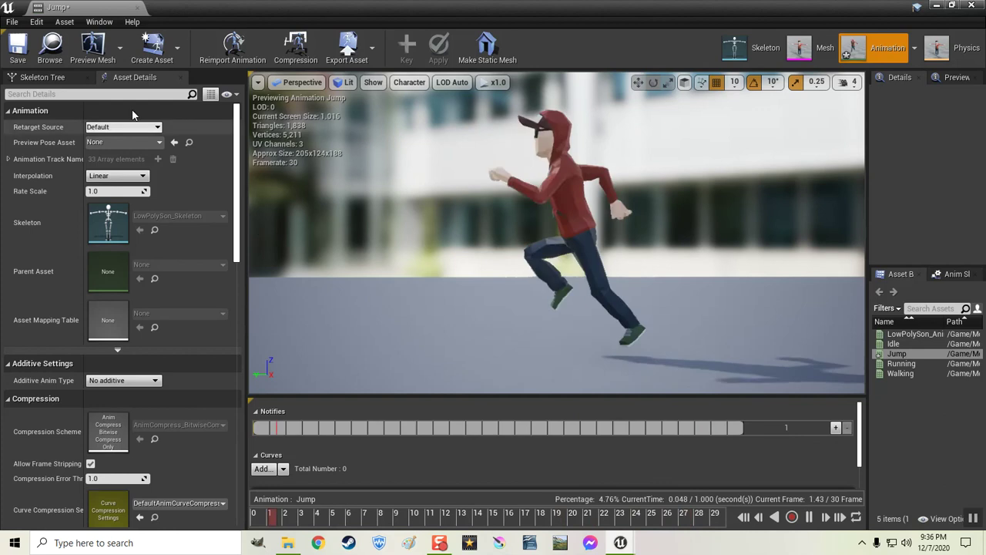
pyautogui.click(16, 51)
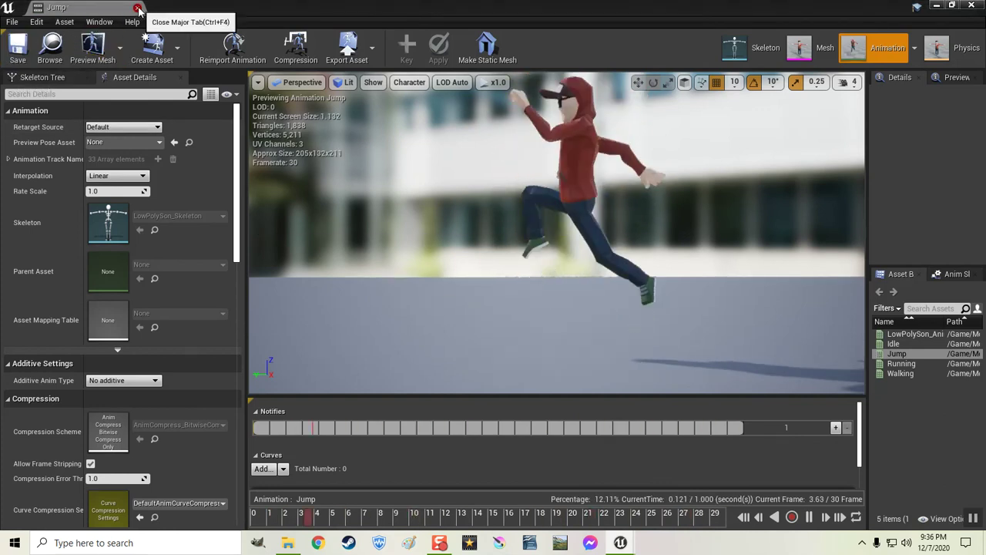
pyautogui.click(177, 7)
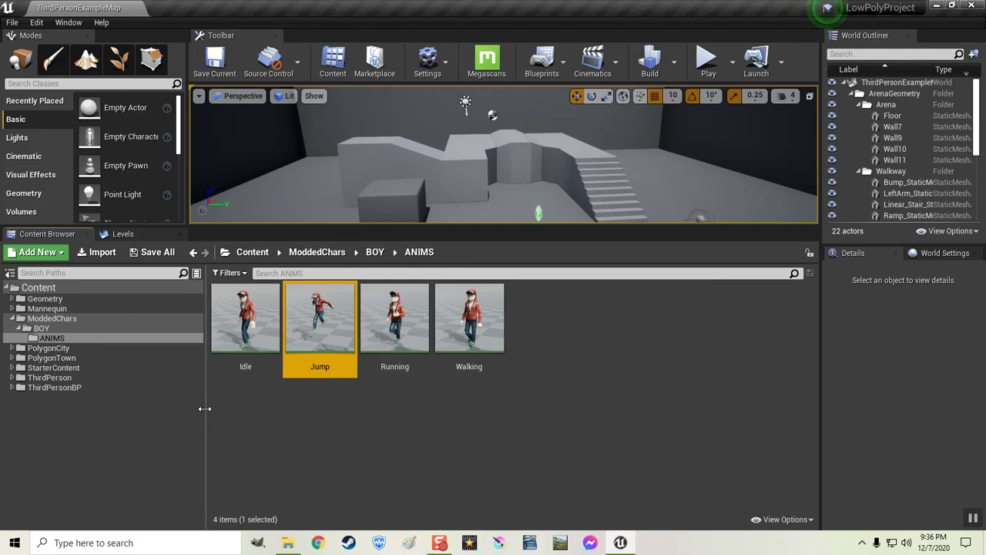
pyautogui.moveTo(205, 408); pyautogui.dragTo(213, 405)
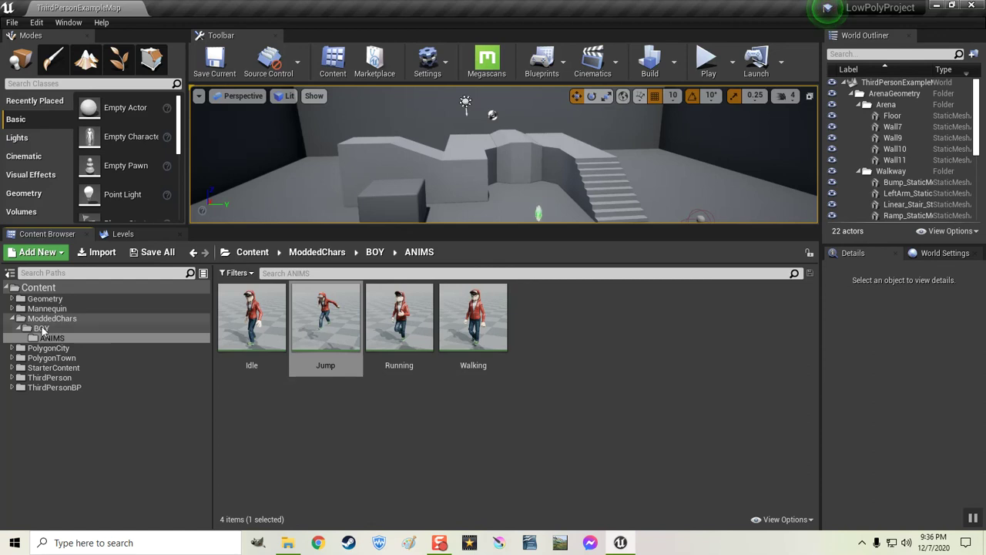
# - Browse to Content/PolygonCity/Meshes/Characters and scroll through its 20 assets
pyautogui.doubleClick(68, 349)
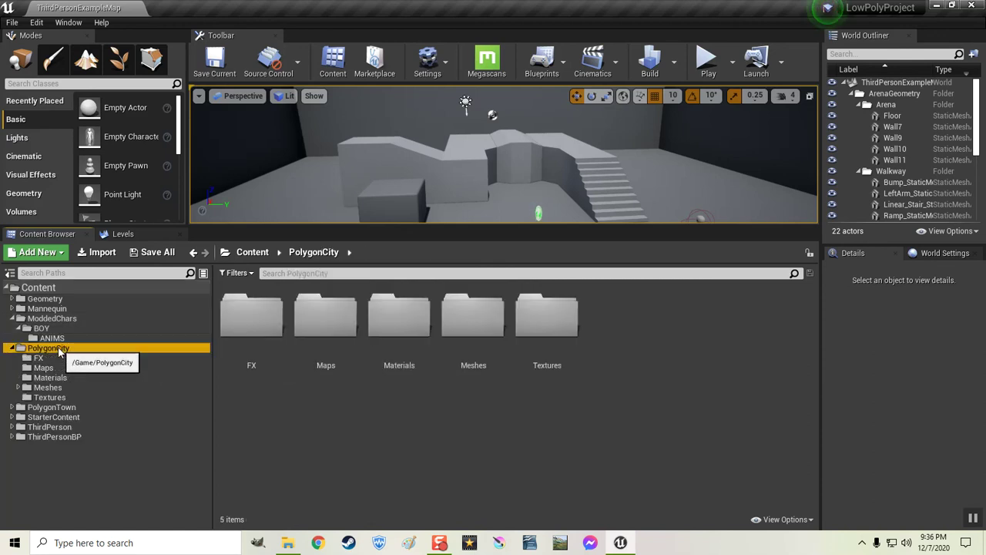
pyautogui.click(473, 333)
pyautogui.doubleClick(475, 333)
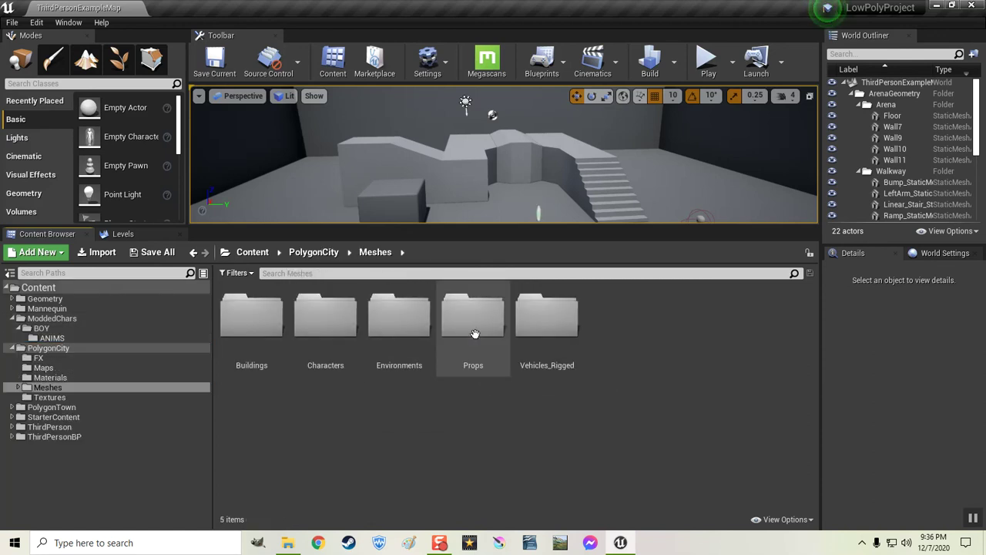
pyautogui.doubleClick(325, 322)
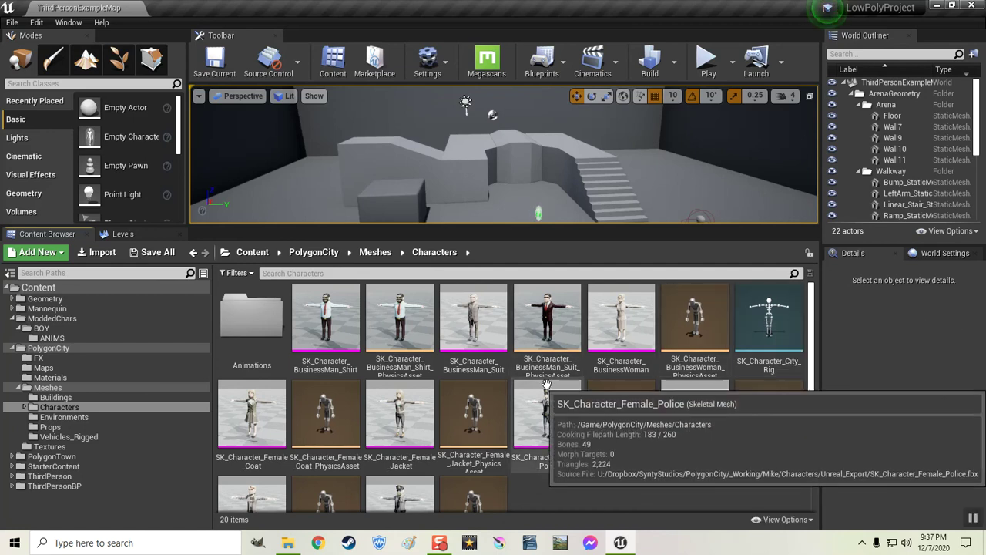
pyautogui.scroll(-1, 551, 386)
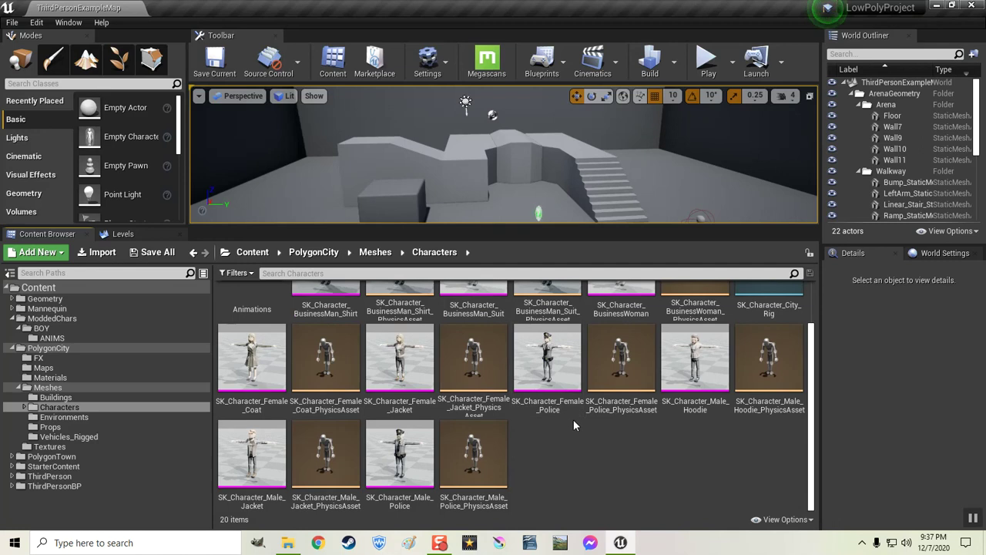
pyautogui.scroll(1, 573, 419)
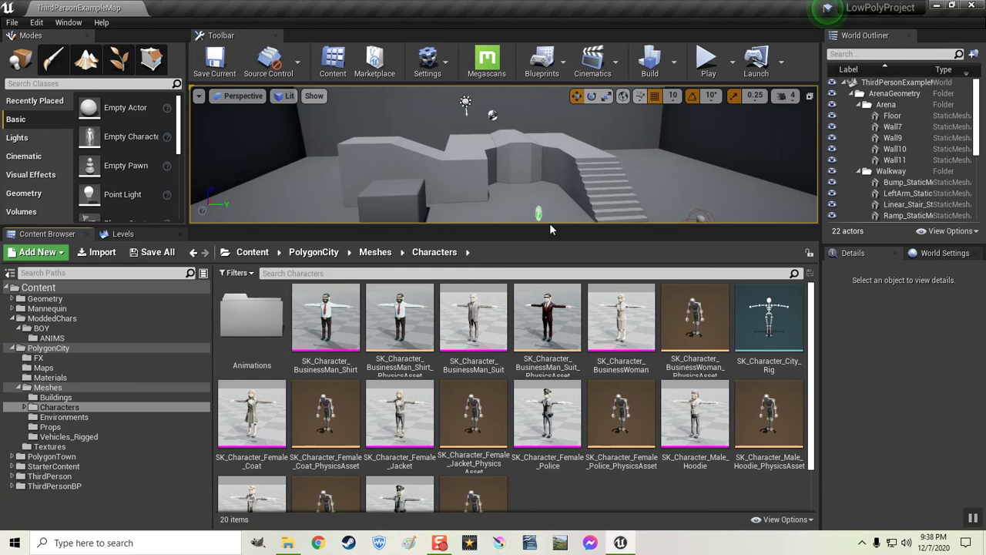
# - Drag the viewport/Content Browser splitter down to enlarge the level view
pyautogui.moveTo(549, 226); pyautogui.dragTo(549, 377)
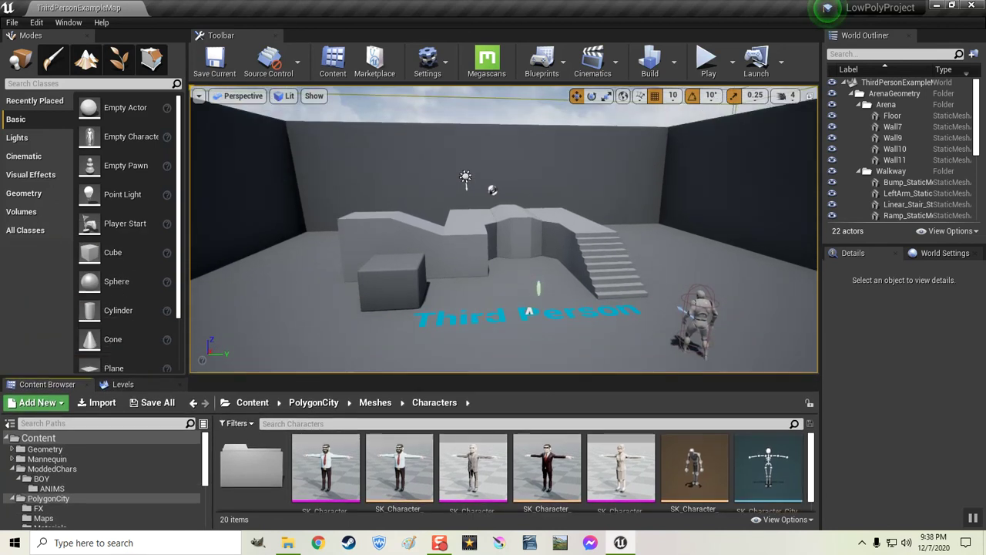